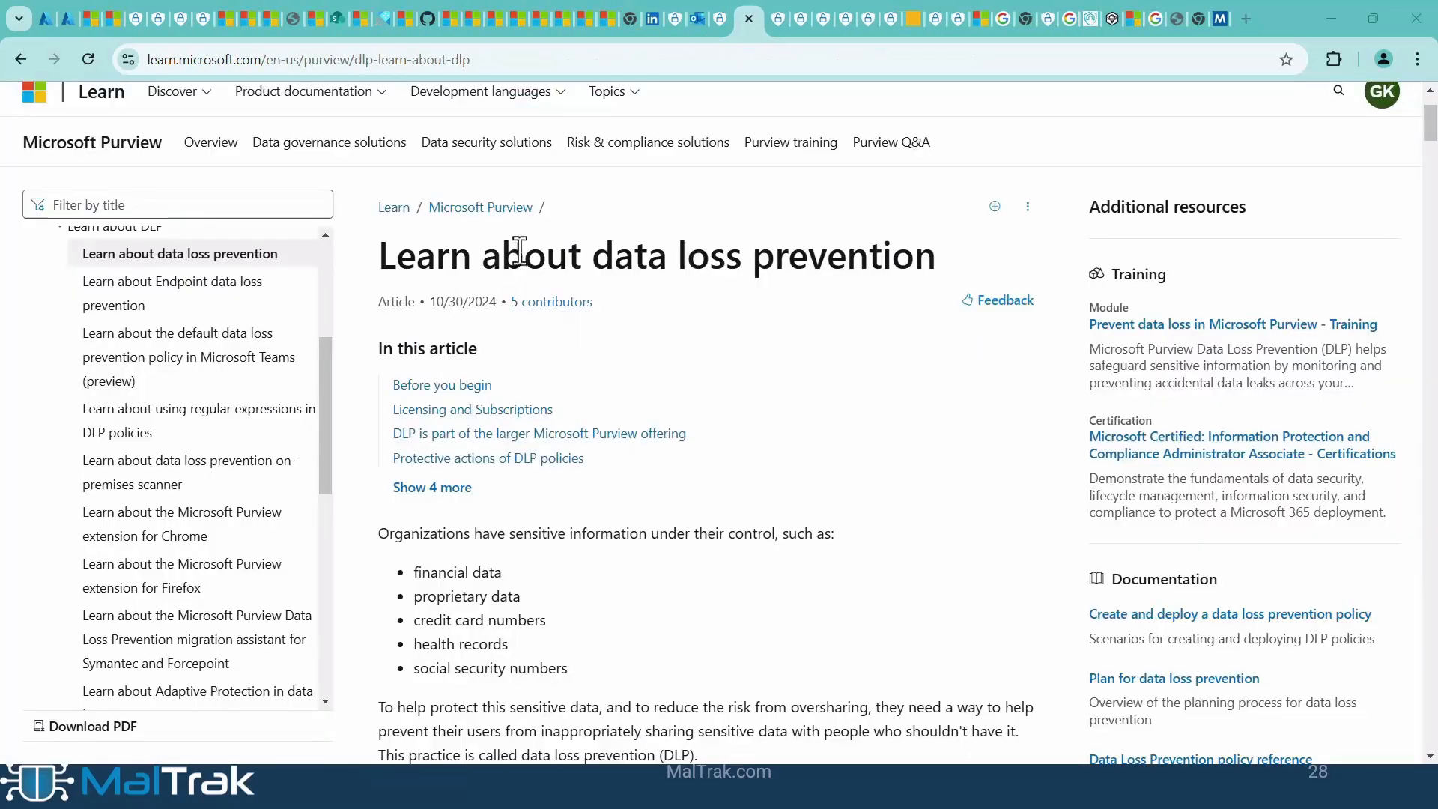
- Review the data loss prevention article's introduction on sensitive information types and applying DLP policies to identify, monitor and protect items
scroll(263, 546, "up", 4)
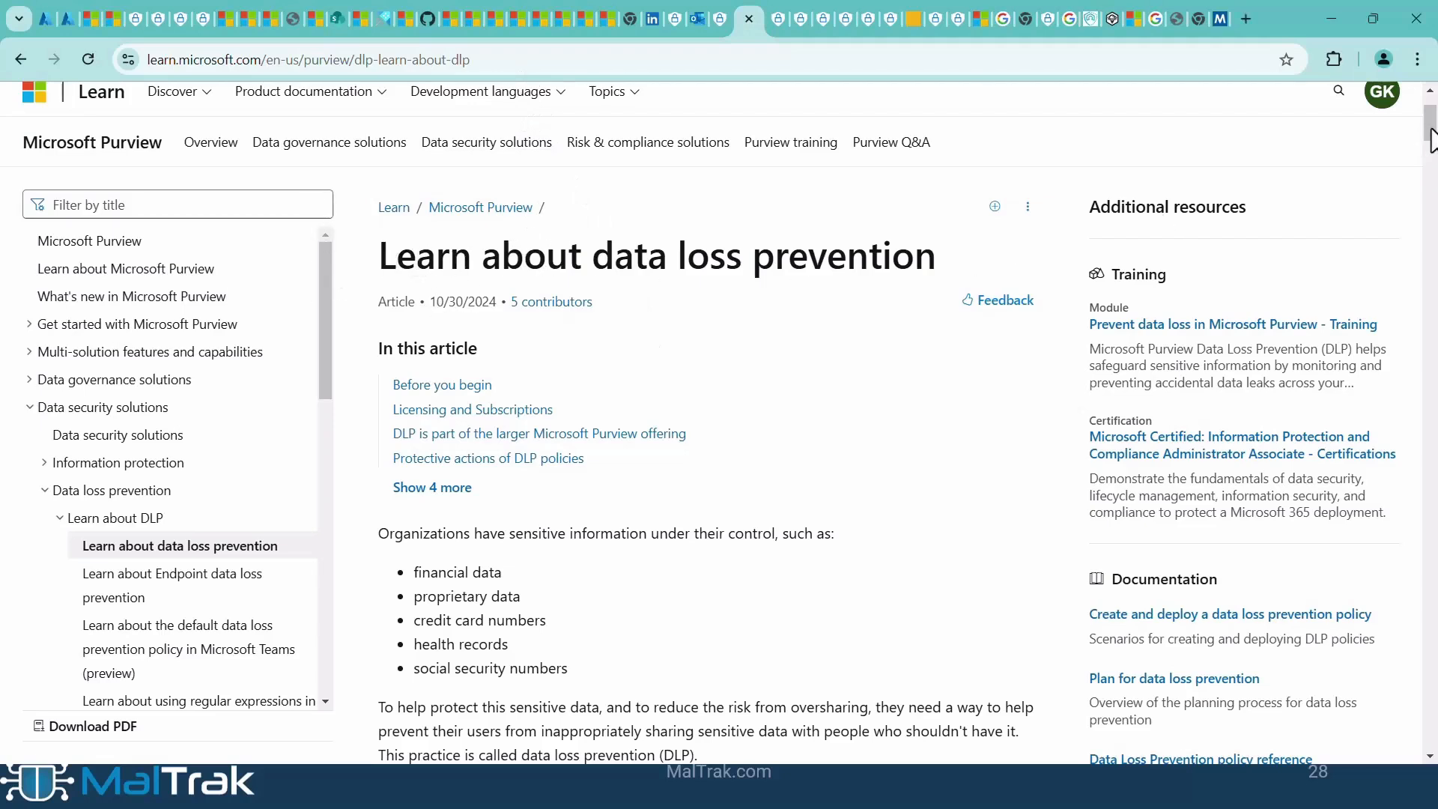
left_click_drag(1431, 139, 1431, 145)
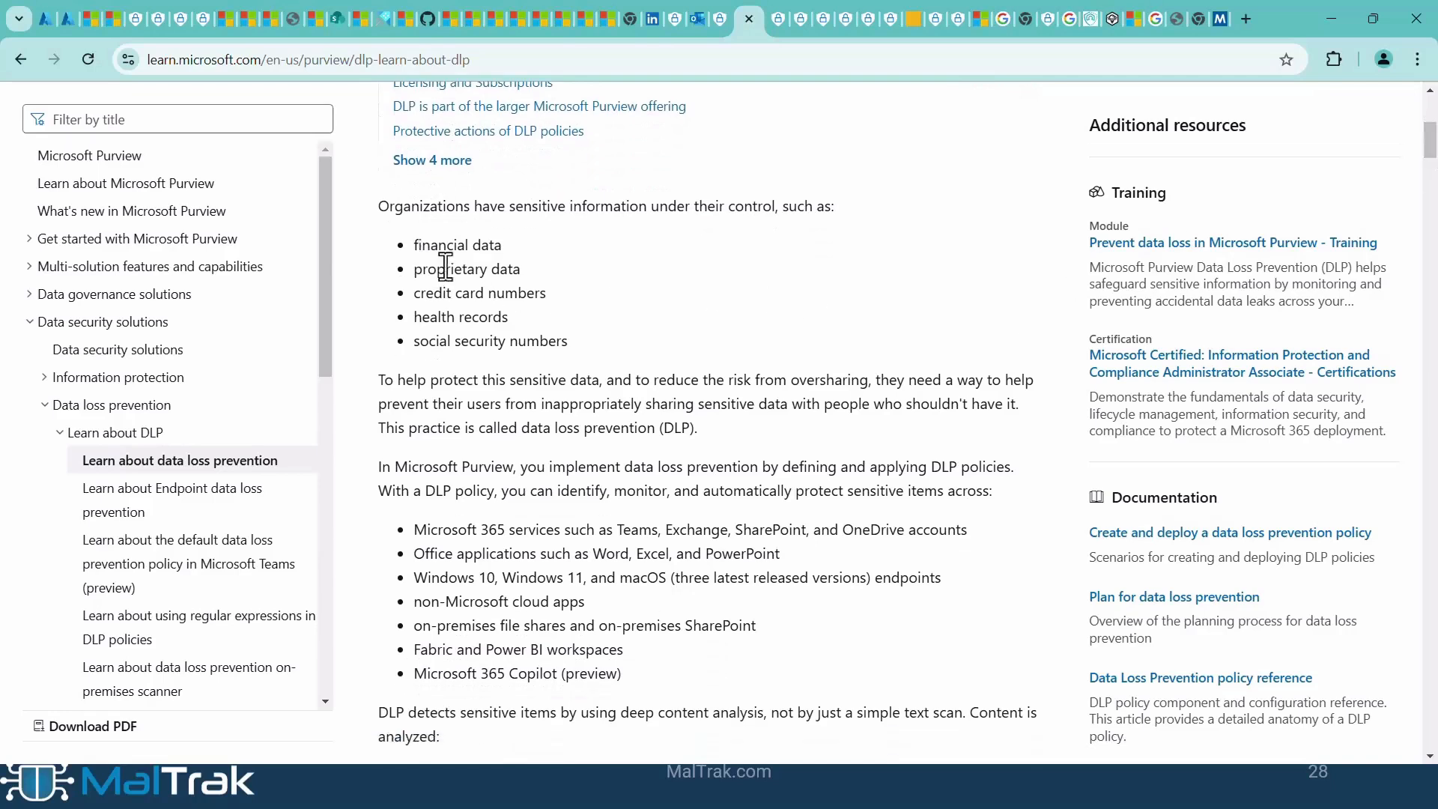
left_click_drag(419, 246, 534, 326)
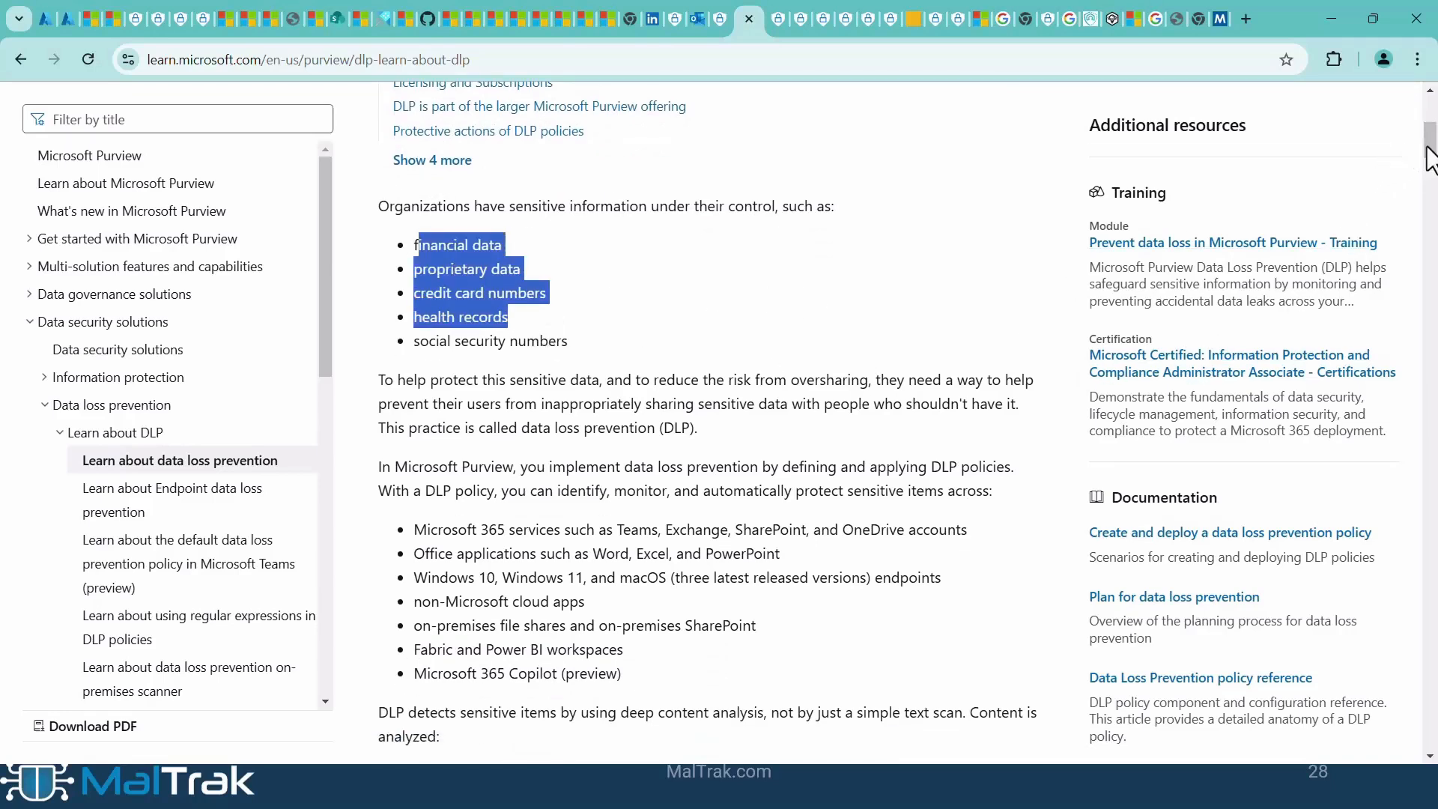
left_click_drag(1431, 156, 1429, 168)
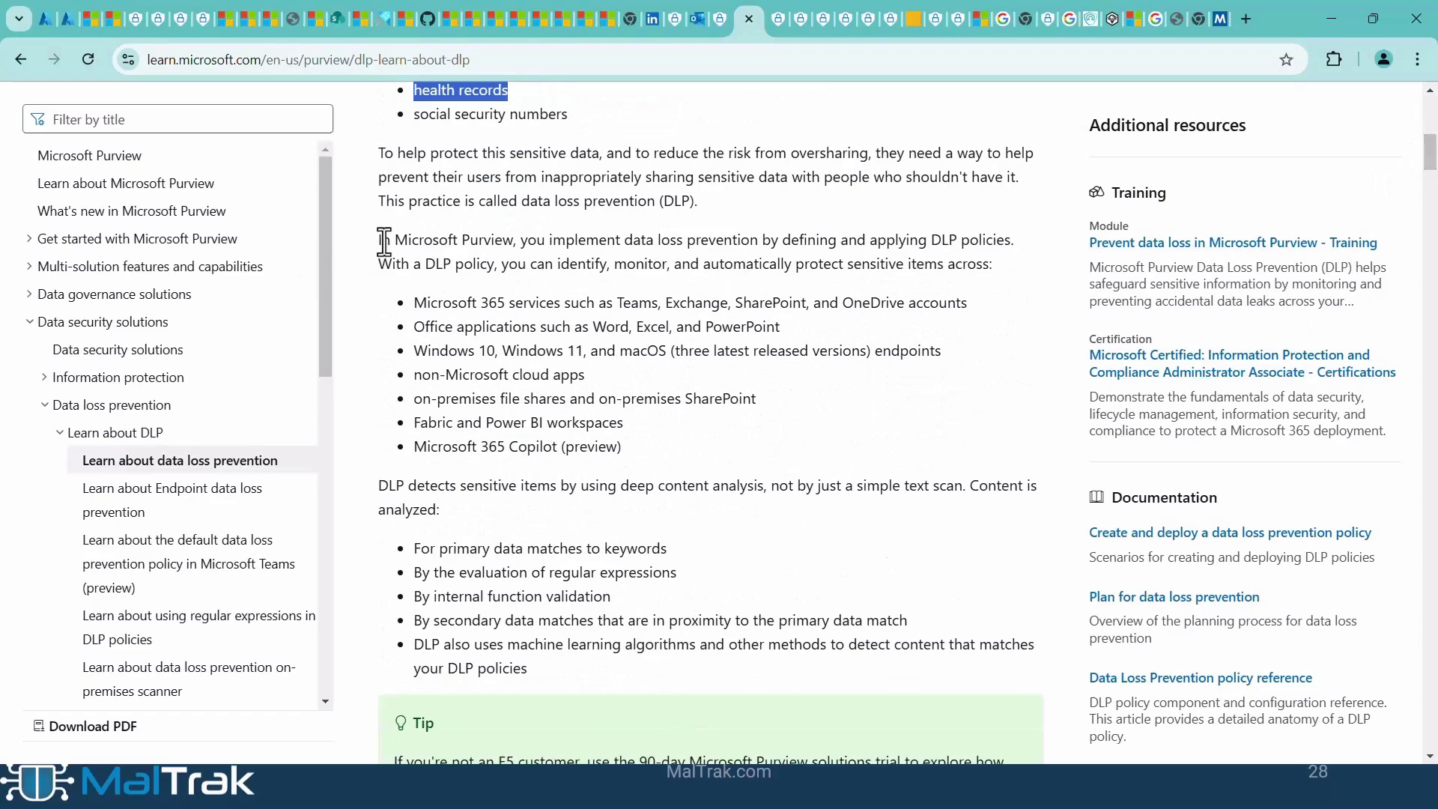
left_click_drag(381, 241, 1004, 247)
left_click(717, 286)
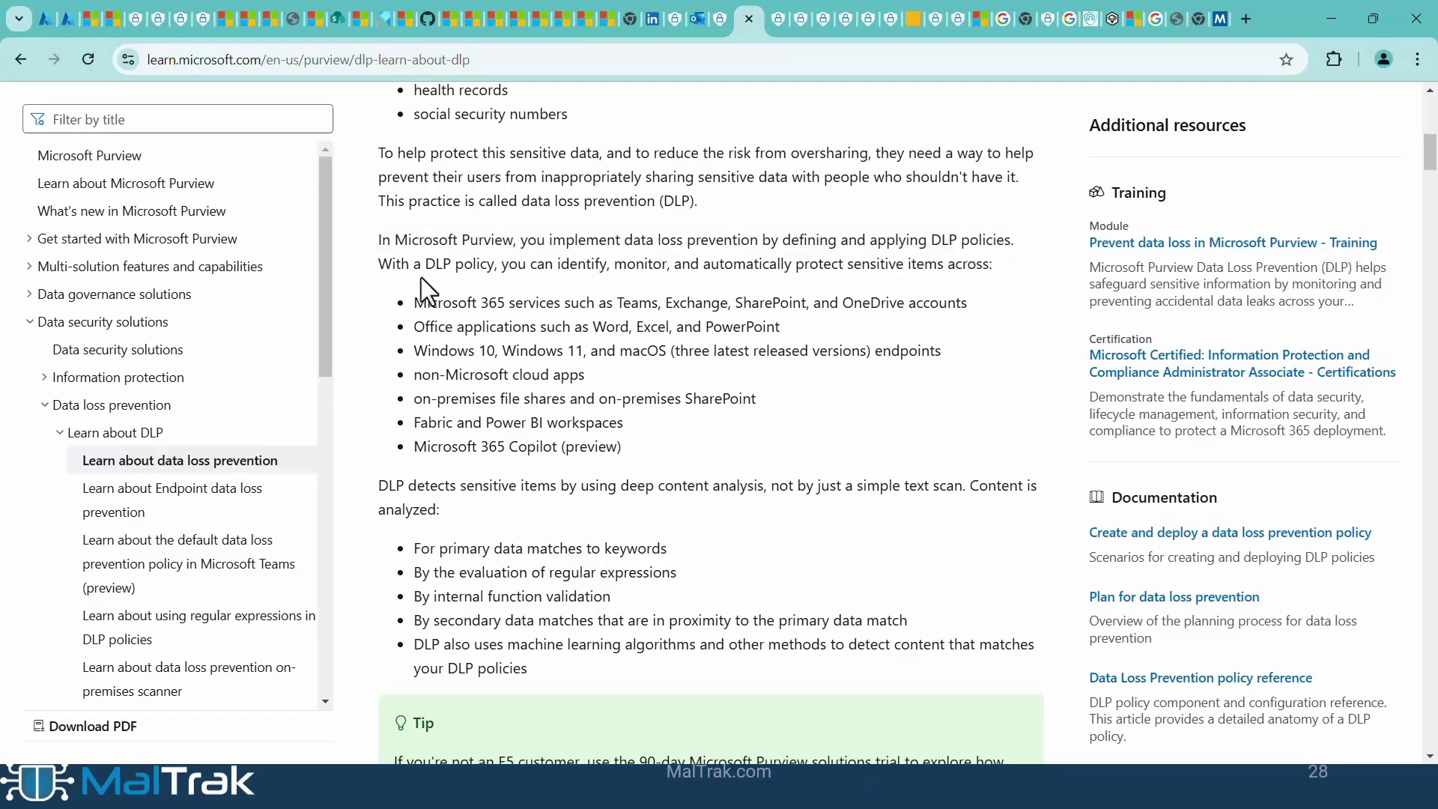
left_click_drag(377, 266, 997, 267)
- Read through the list of locations a DLP policy can protect, highlighting the Microsoft 365 services, Office applications, endpoints and non-Microsoft cloud apps
scroll(1430, 166, "down", 2)
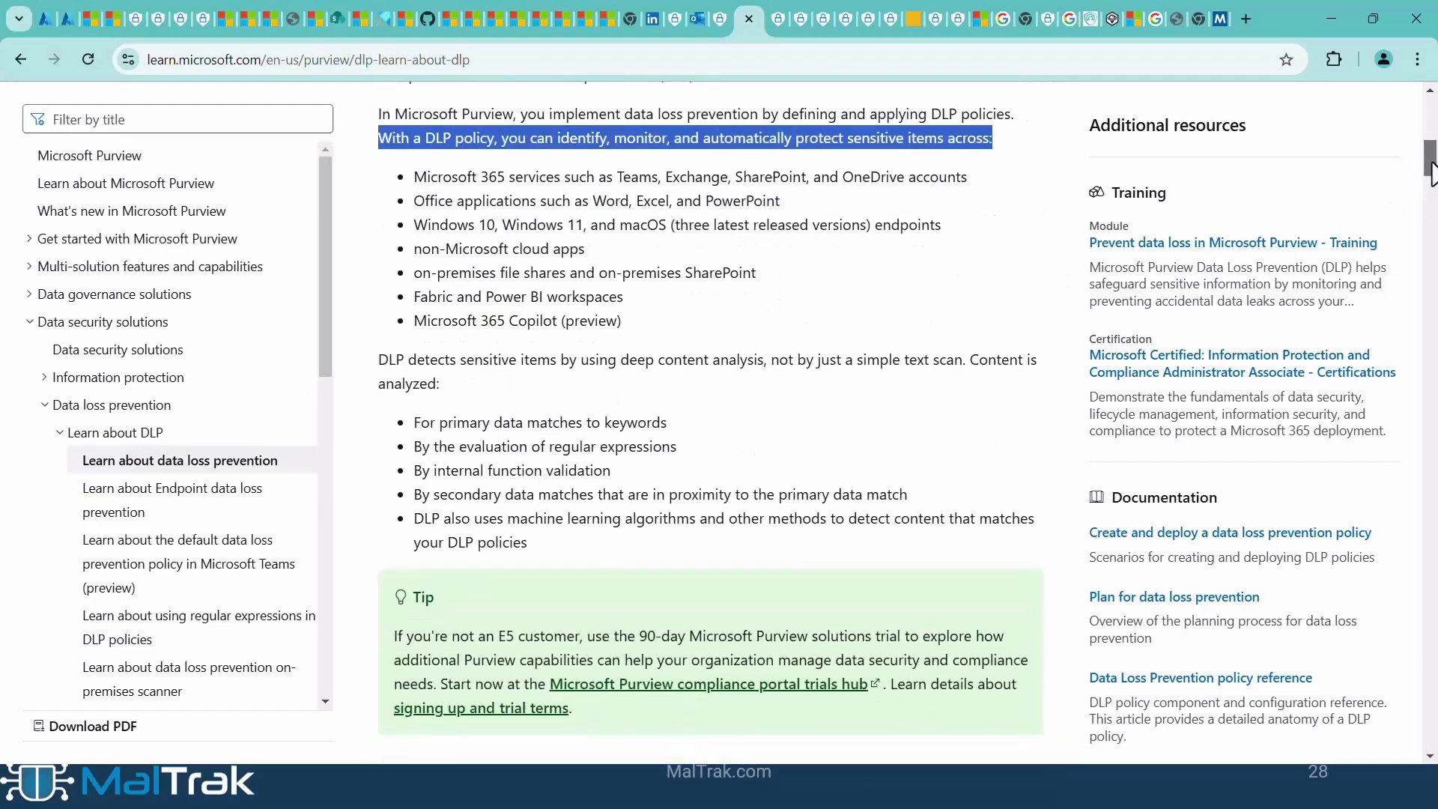
left_click(530, 199)
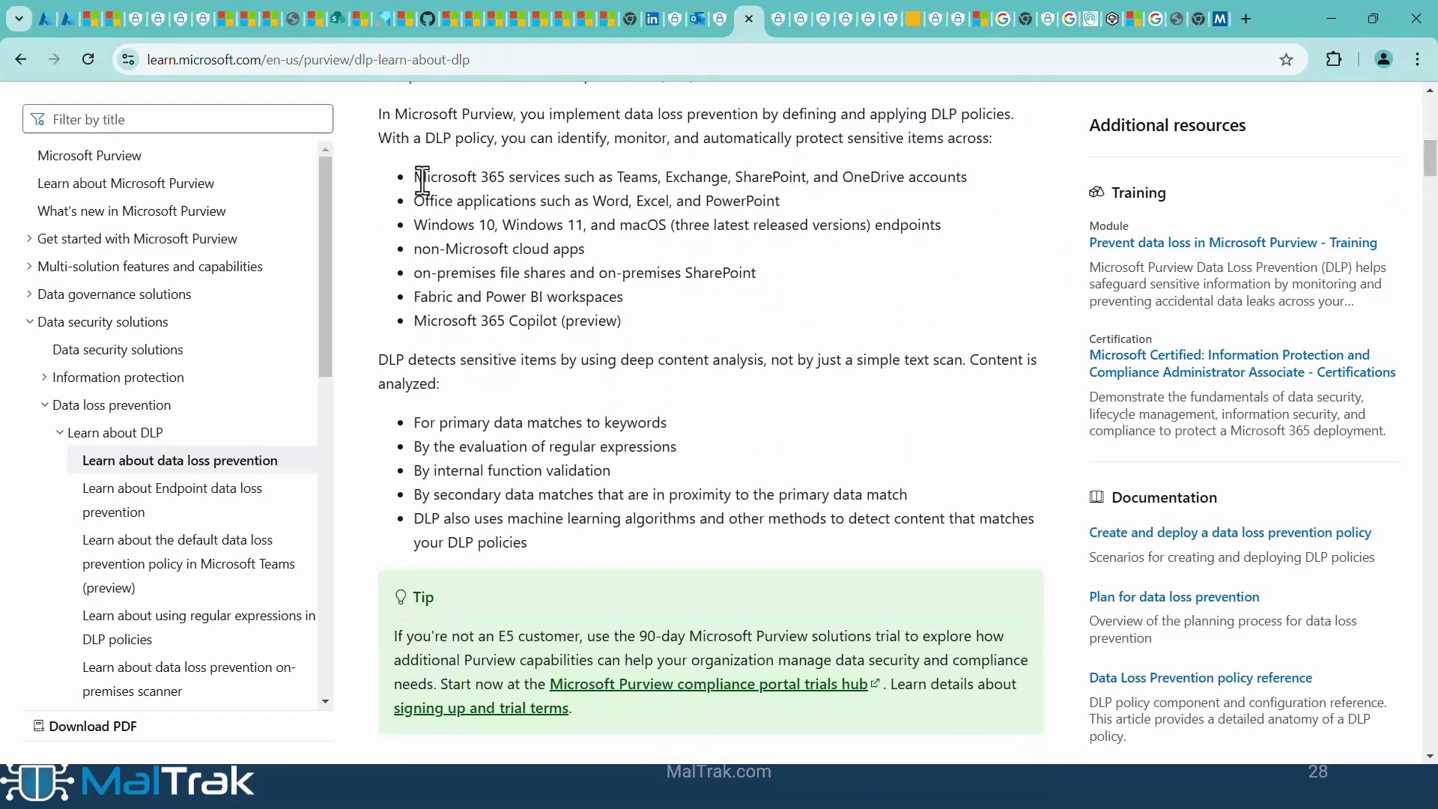
left_click_drag(413, 178, 886, 180)
left_click(569, 213)
left_click_drag(604, 201, 794, 214)
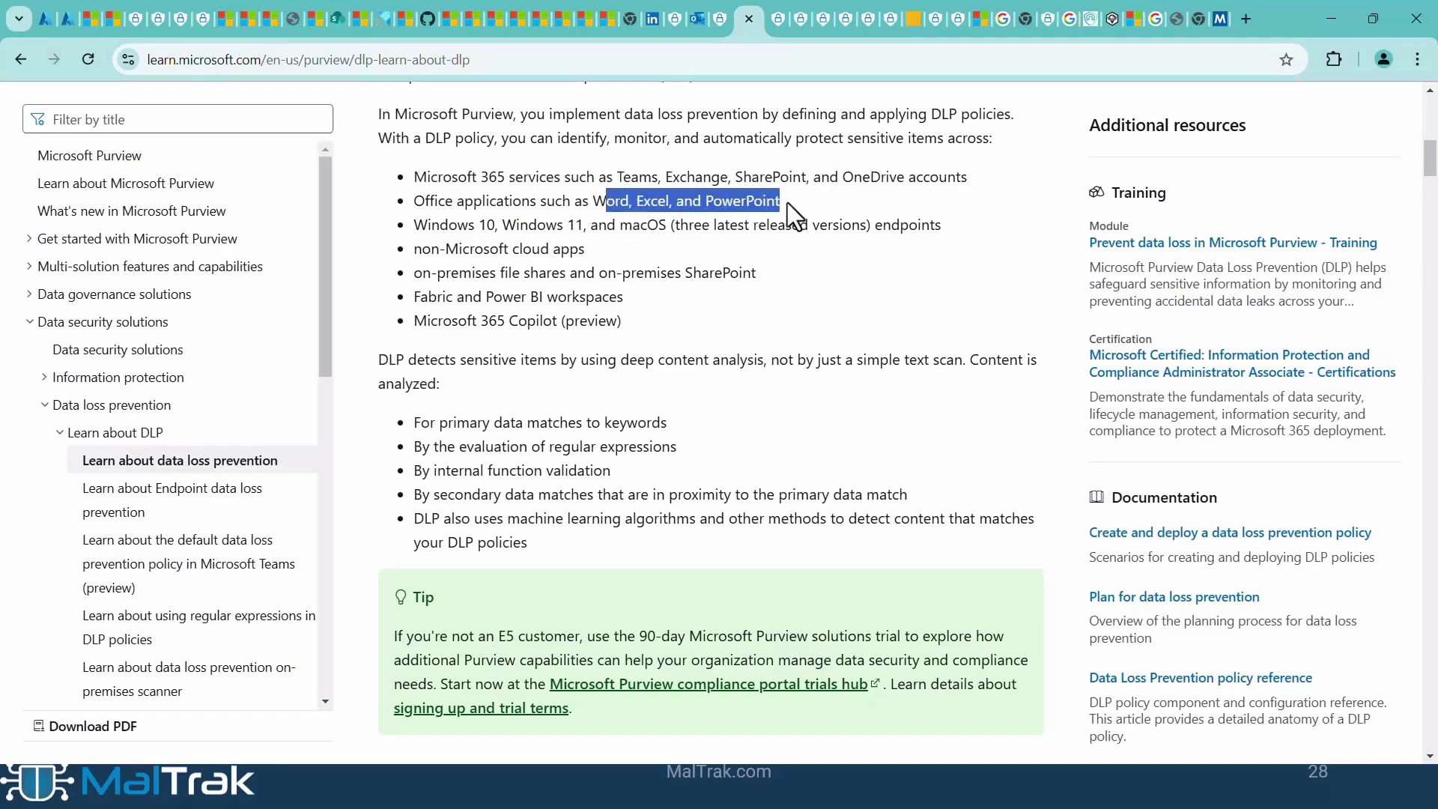
left_click_drag(414, 225, 810, 243)
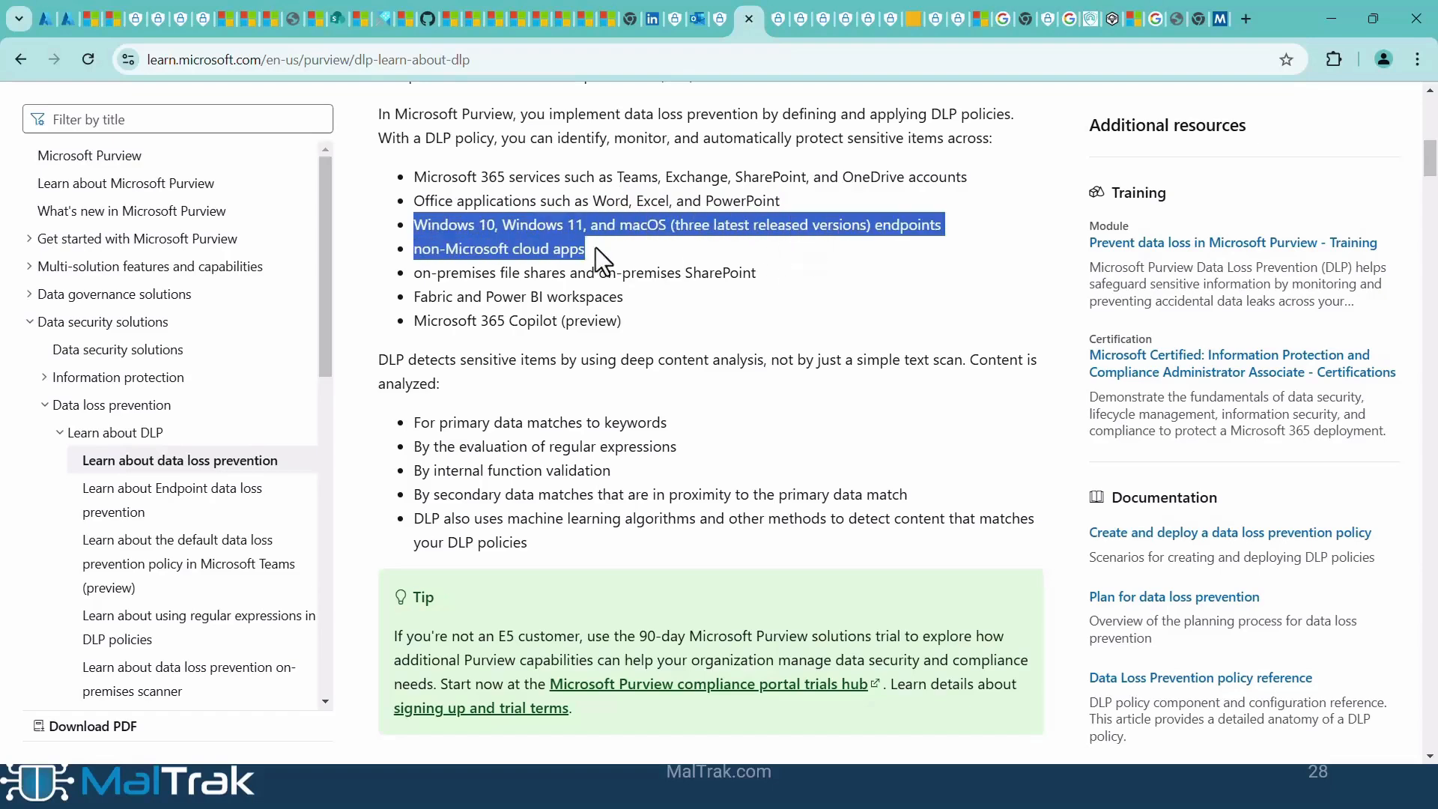
left_click_drag(595, 247, 595, 247)
left_click(427, 251)
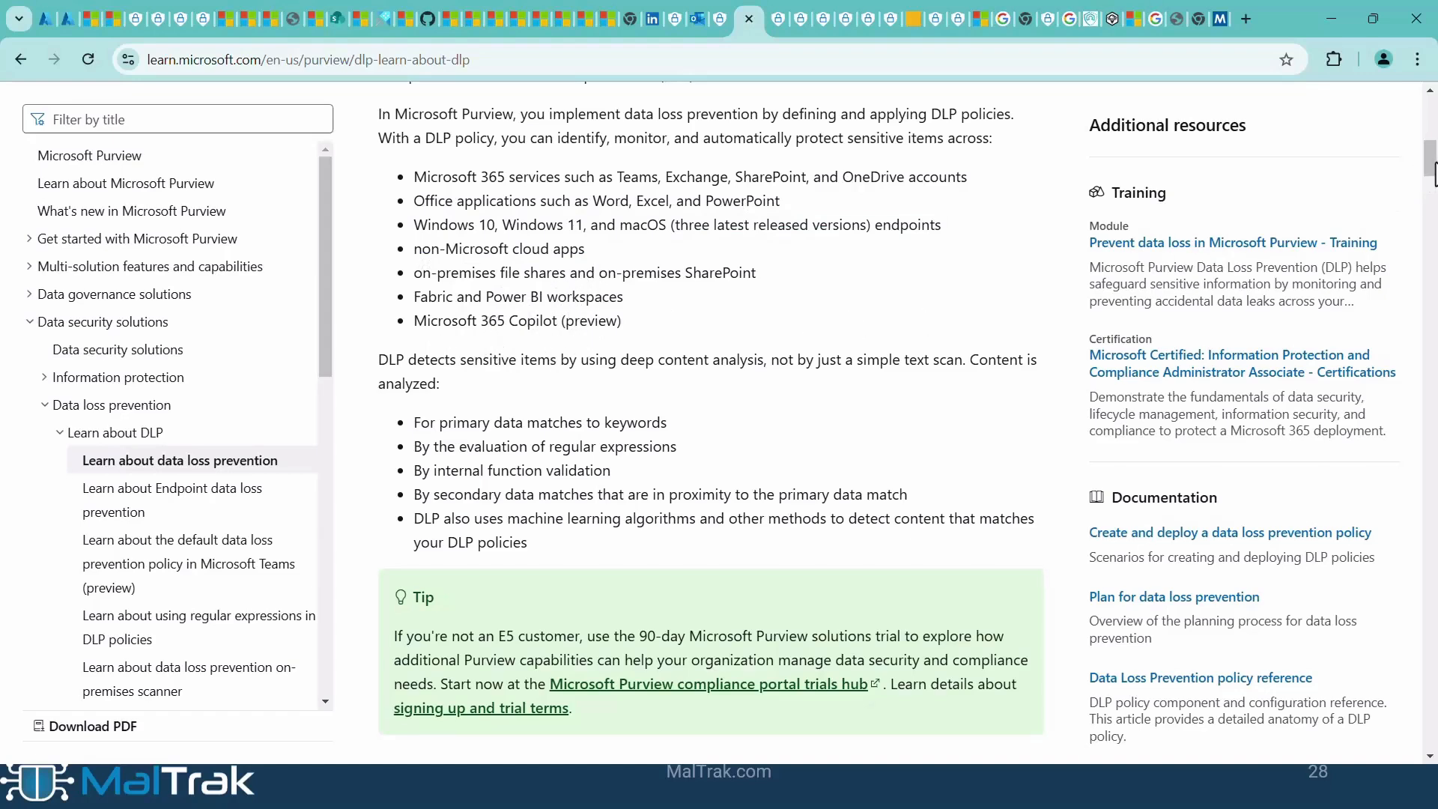
- Examine how DLP analyzes content, highlighting keywords, regular expressions, internal function validation, secondary data matches and machine learning
left_click_drag(1434, 173, 1434, 186)
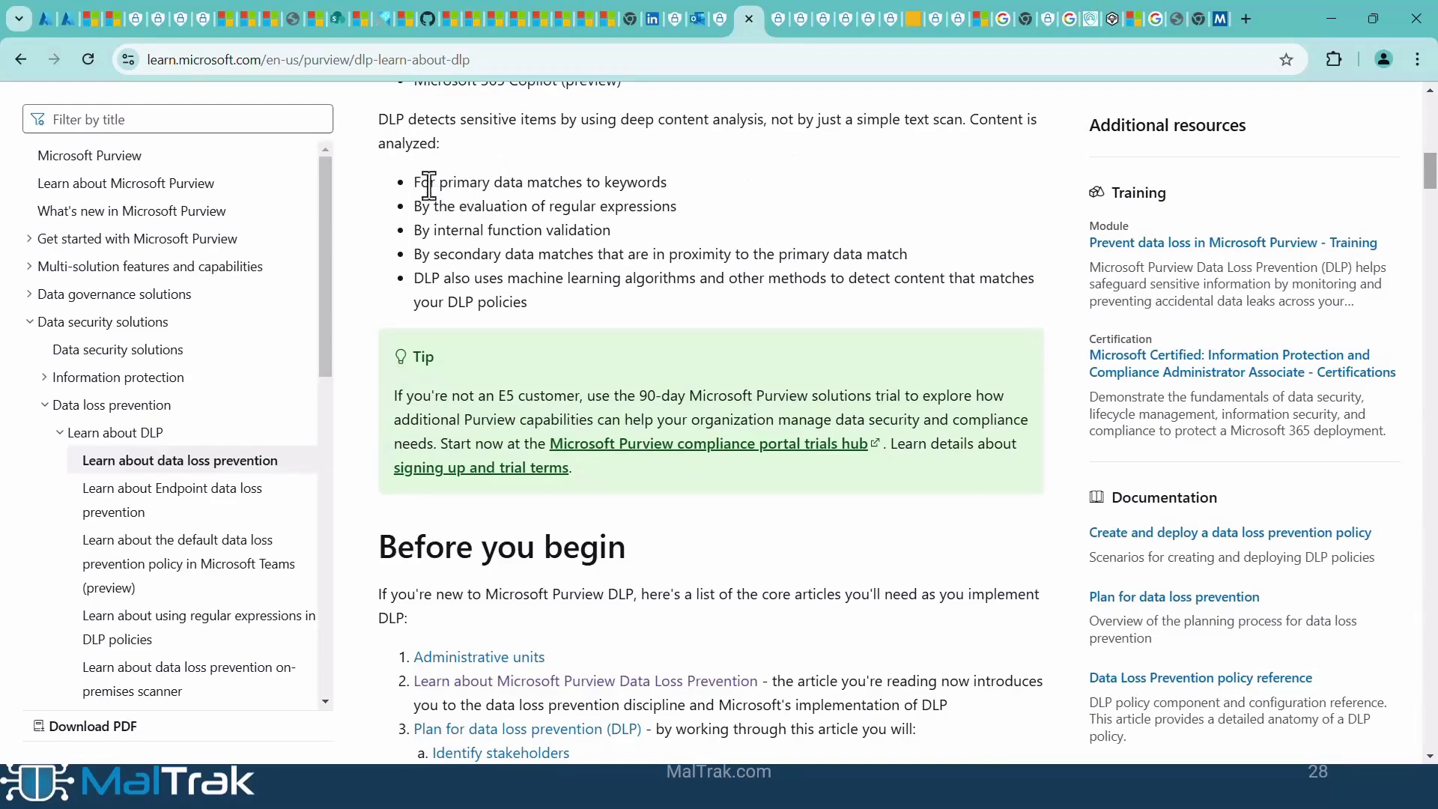
left_click_drag(414, 182, 649, 190)
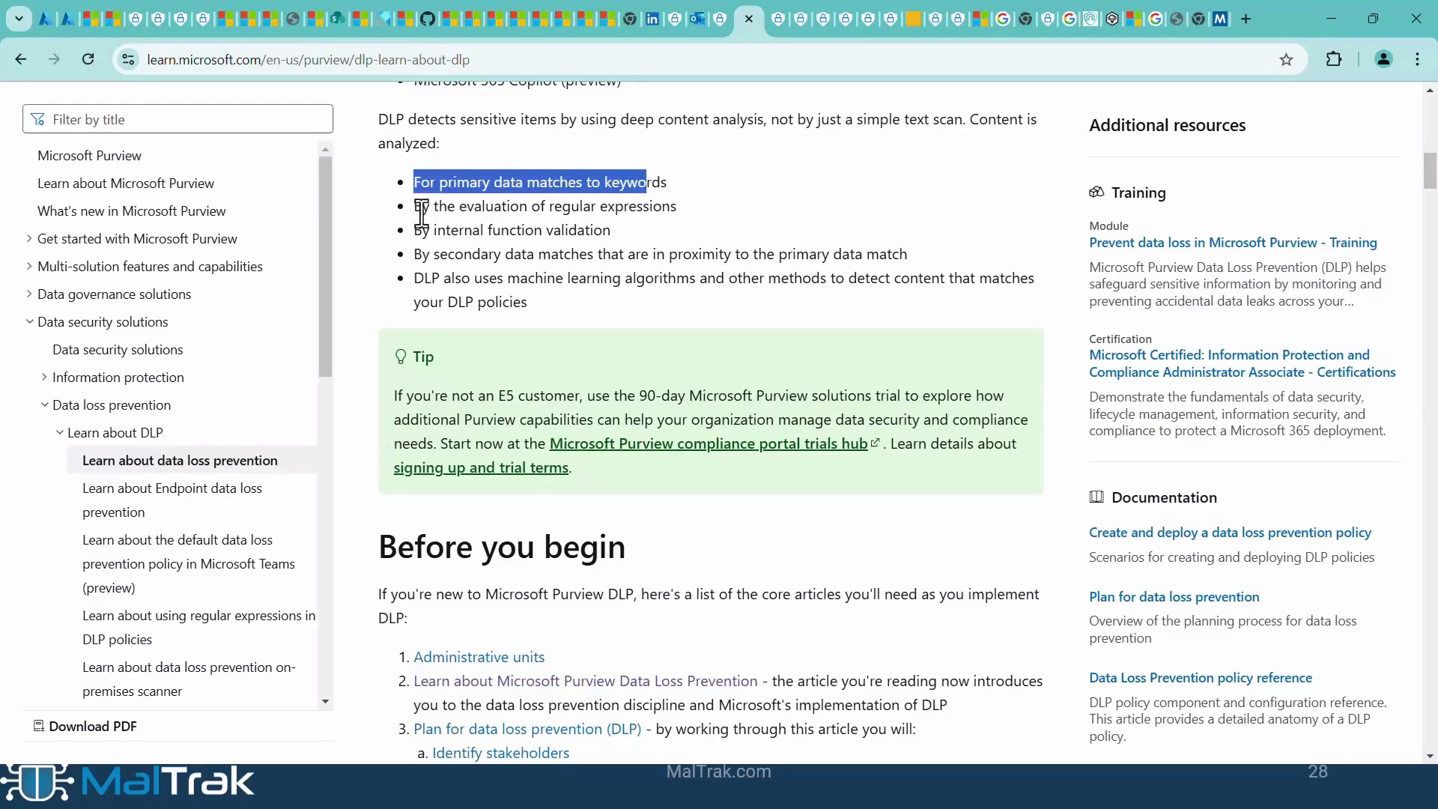
left_click_drag(423, 206, 659, 208)
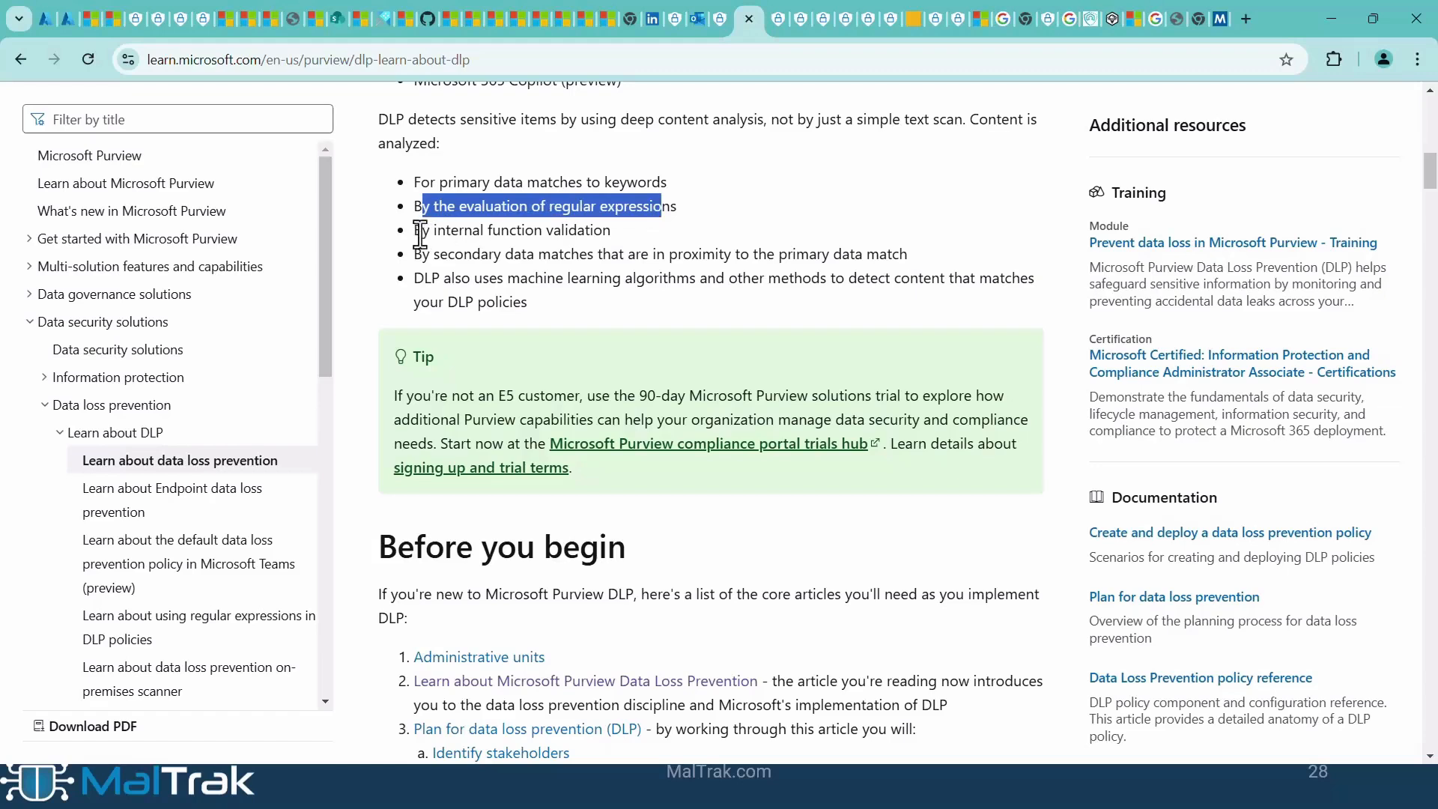
left_click_drag(416, 232, 610, 231)
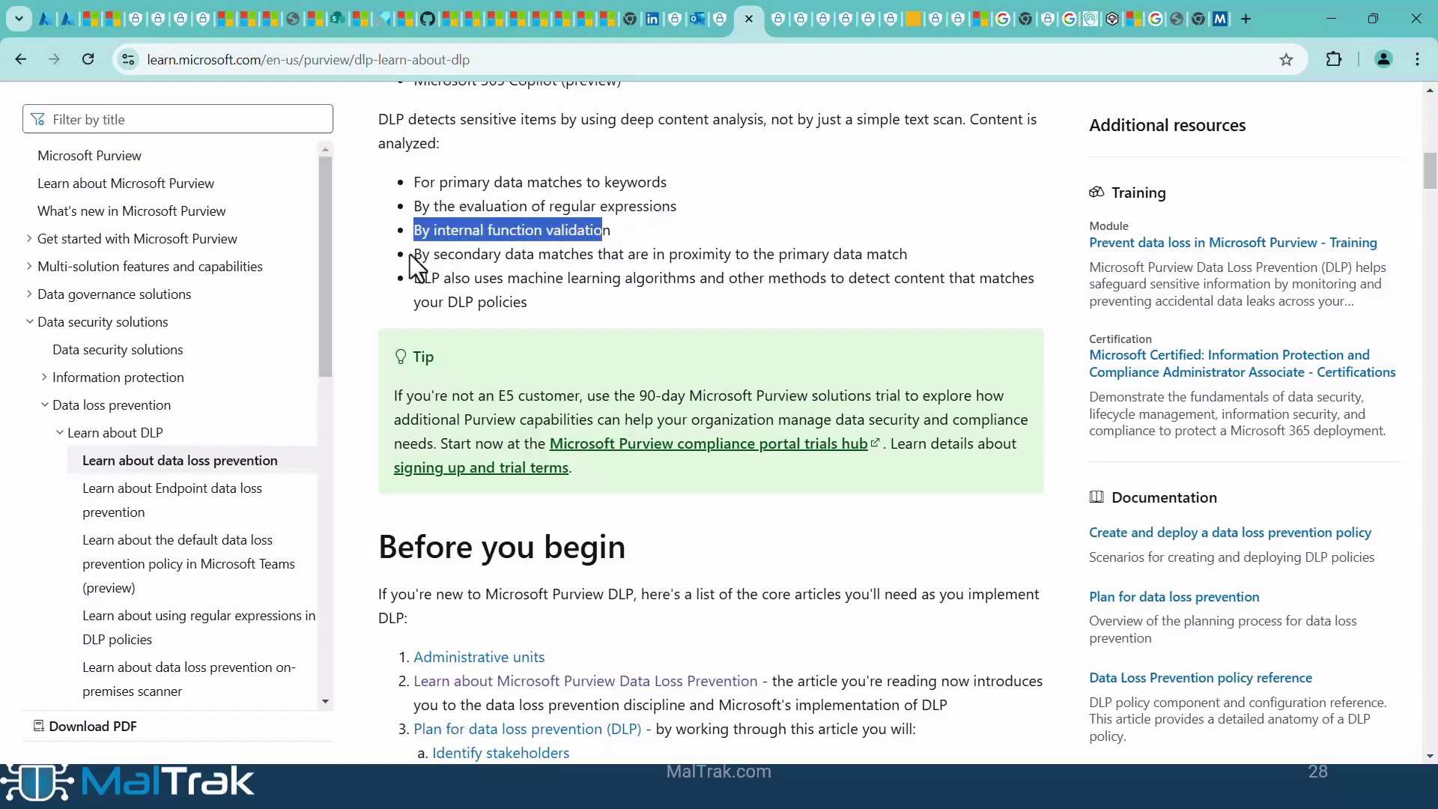
left_click_drag(422, 254, 719, 253)
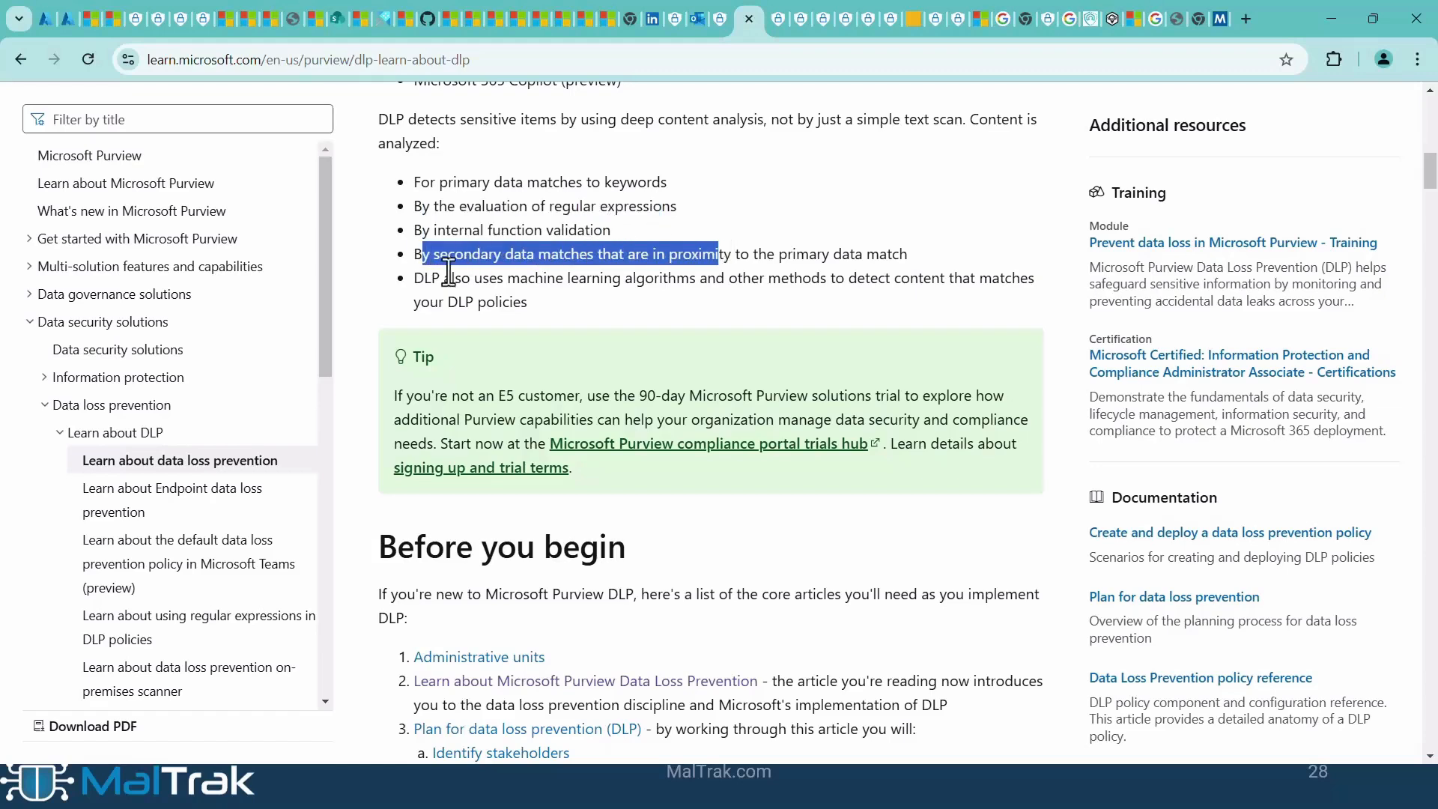
left_click(438, 284)
left_click_drag(438, 285, 970, 277)
left_click(725, 305)
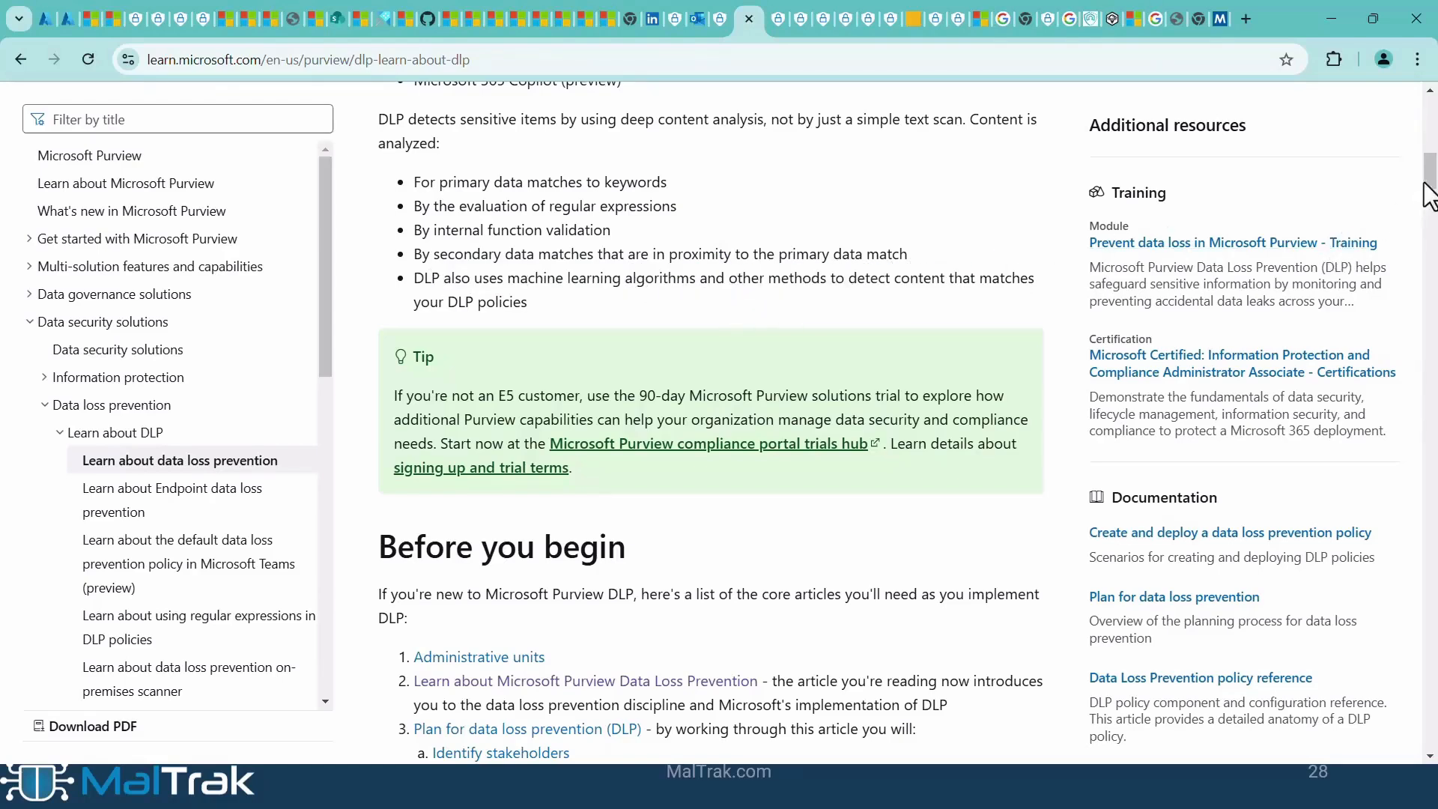
- Open the Microsoft Purview tools link in a new tab and look through the article on protecting sensitive data to its end
left_click_drag(1431, 191, 1432, 198)
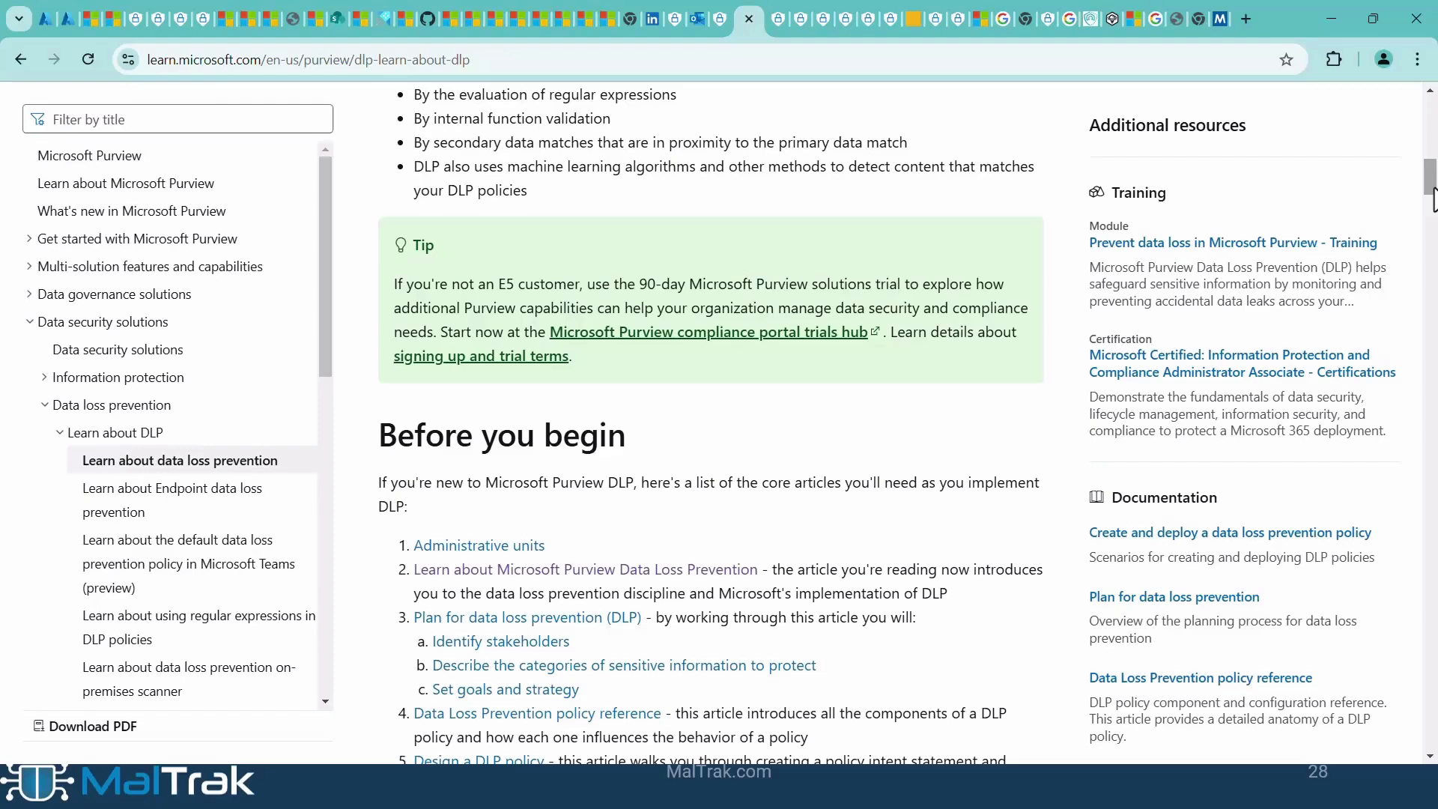
left_click_drag(1433, 198, 1435, 260)
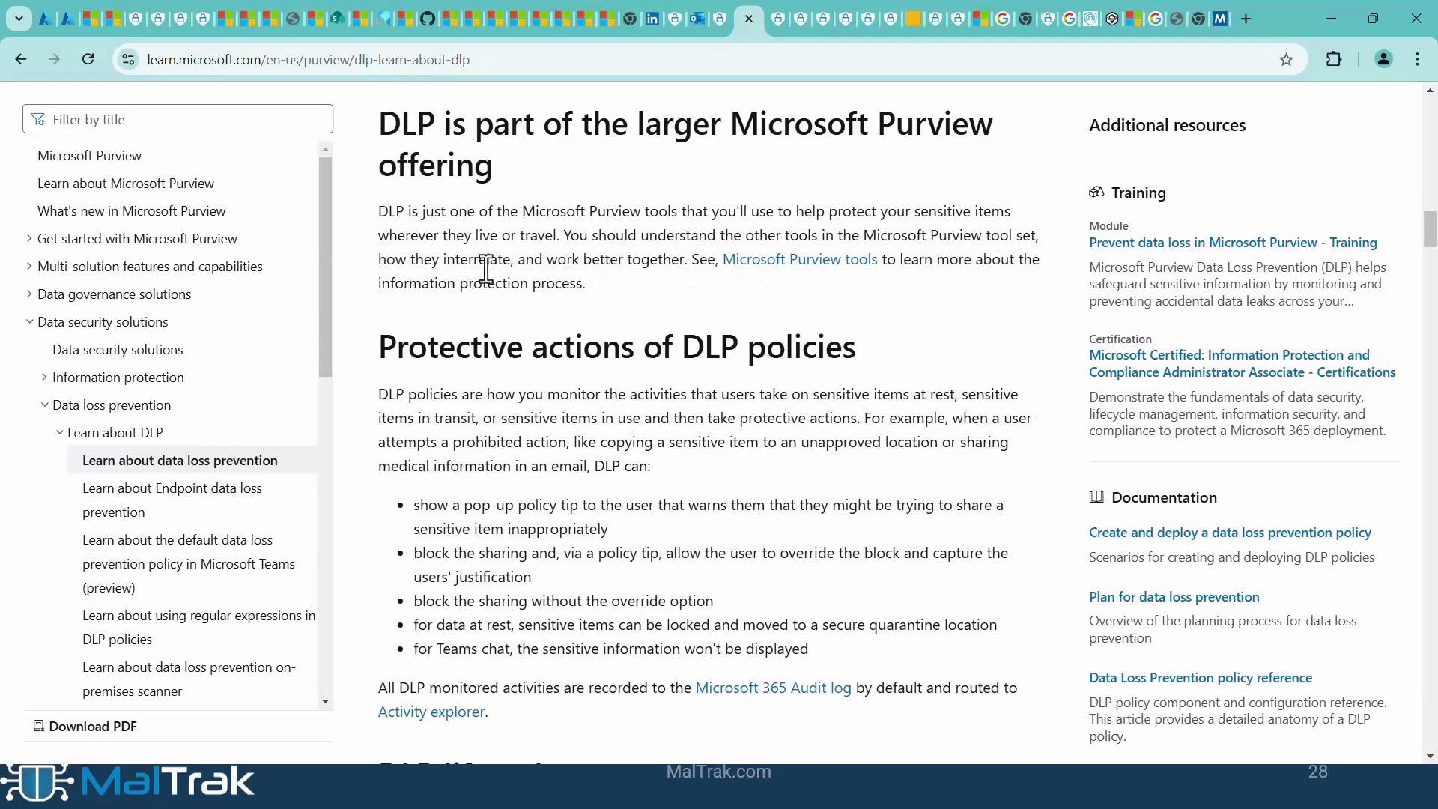
right_click(766, 262)
left_click(803, 277)
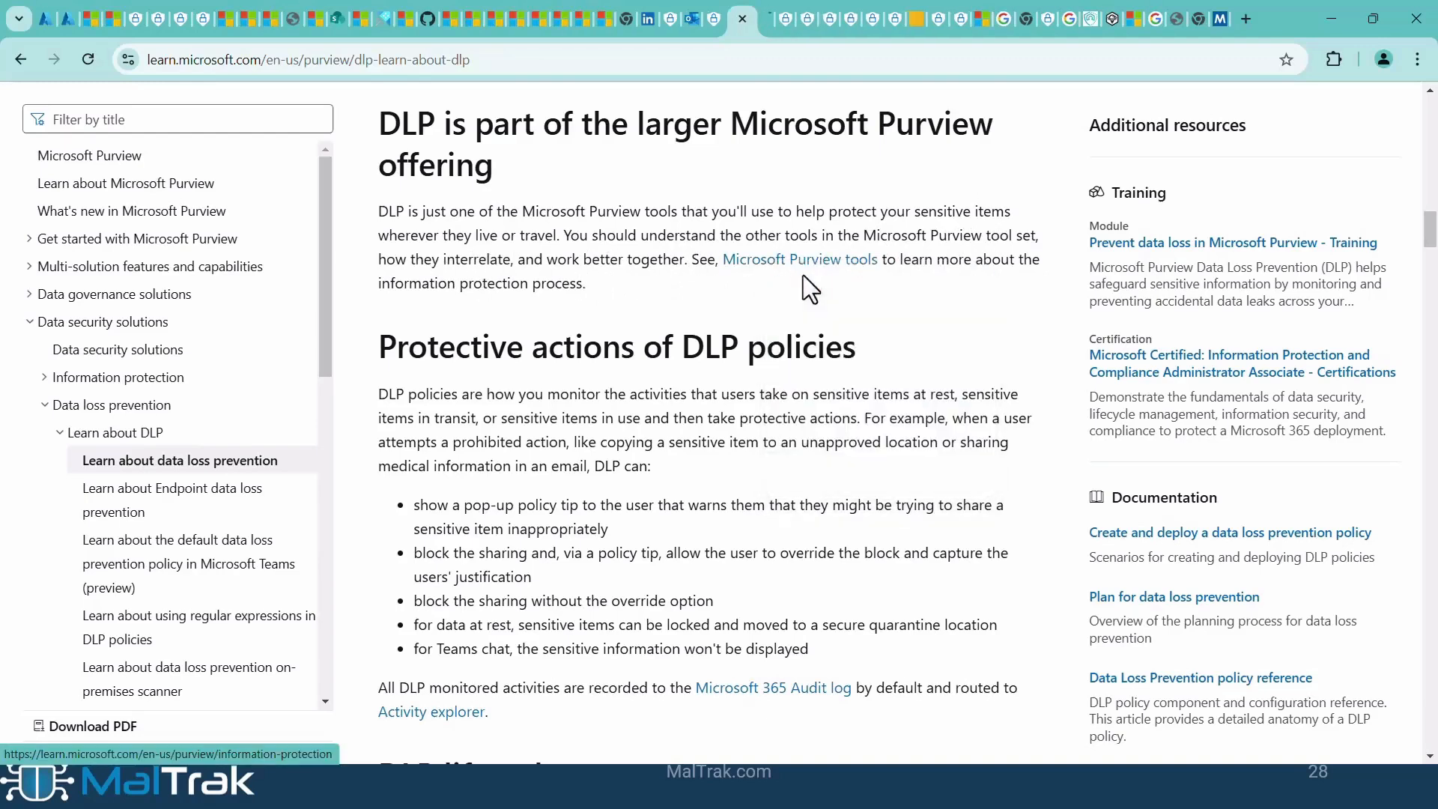
left_click(766, 21)
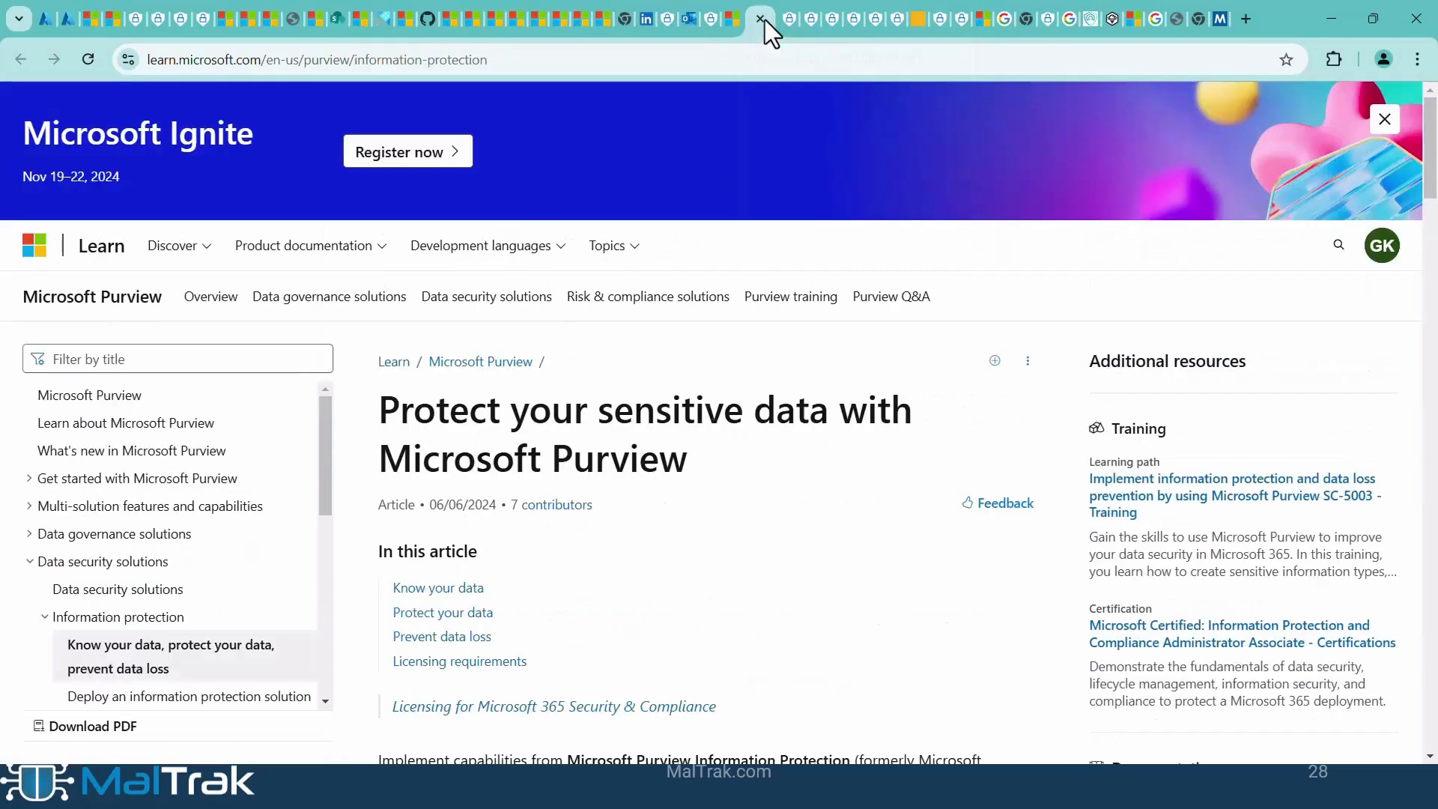
scroll(1432, 150, "down", 2)
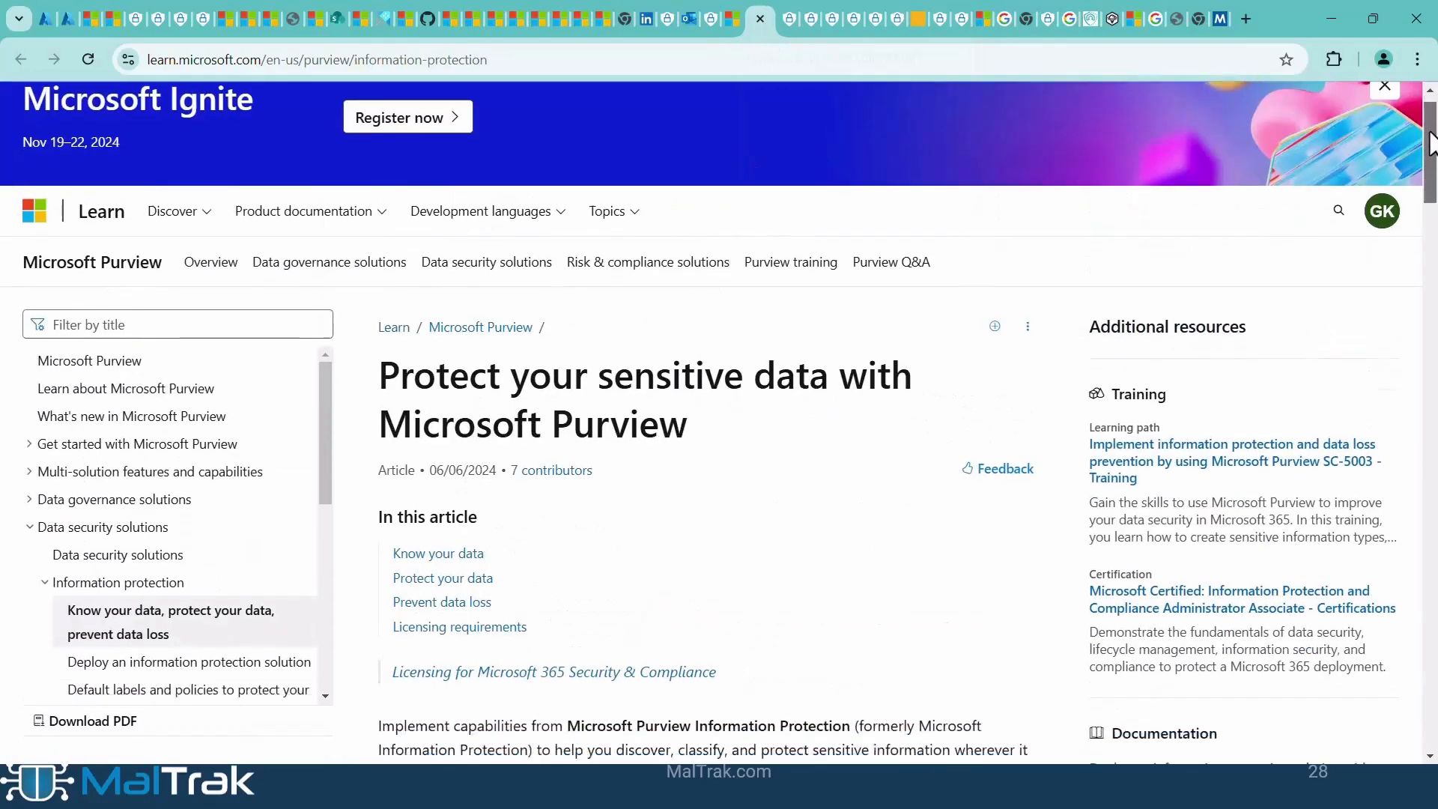
left_click_drag(1432, 139, 1435, 674)
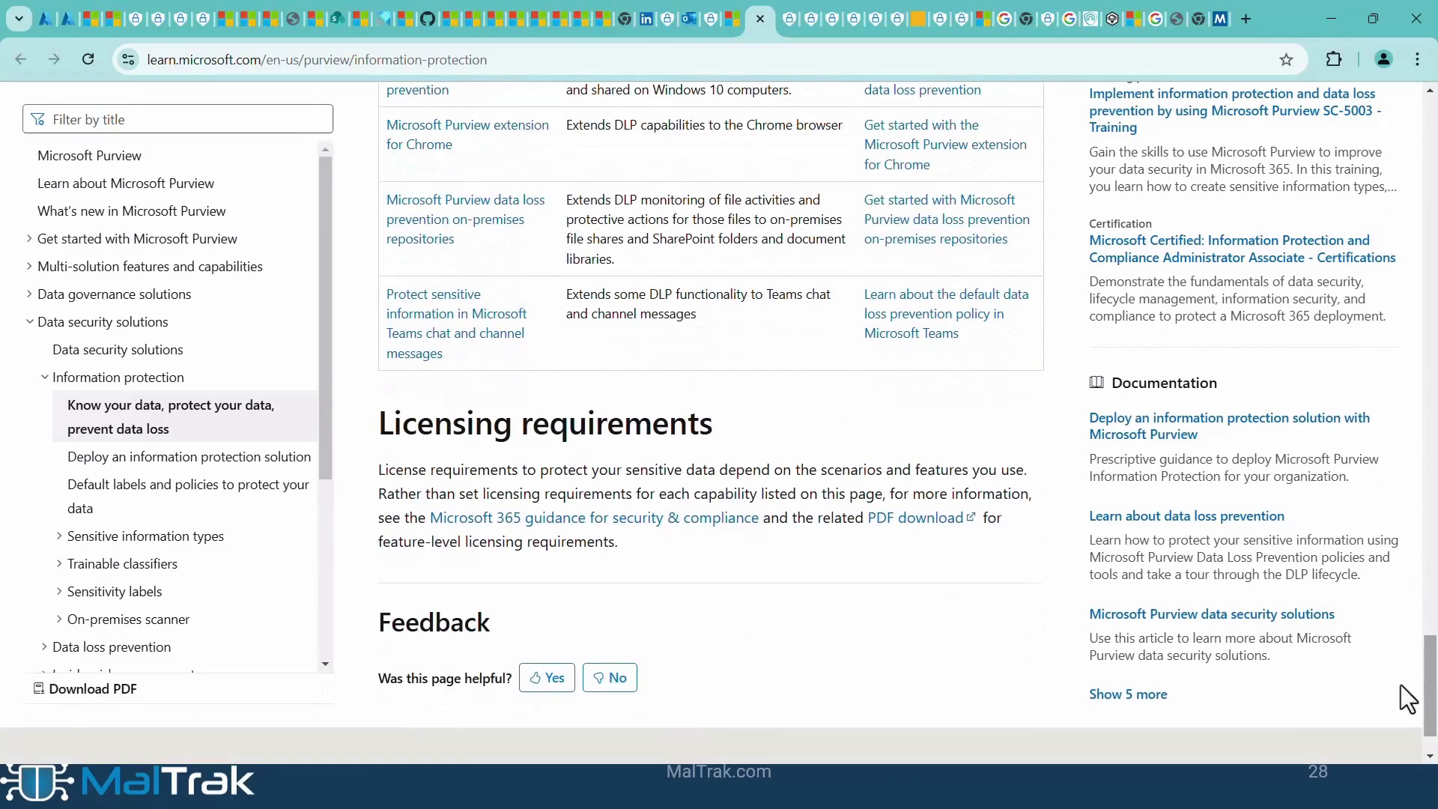
- Return to the data loss prevention article and skim the DLP lifecycle, policy design and simulation mode sections
left_click(729, 21)
scroll(682, 353, "down", 8)
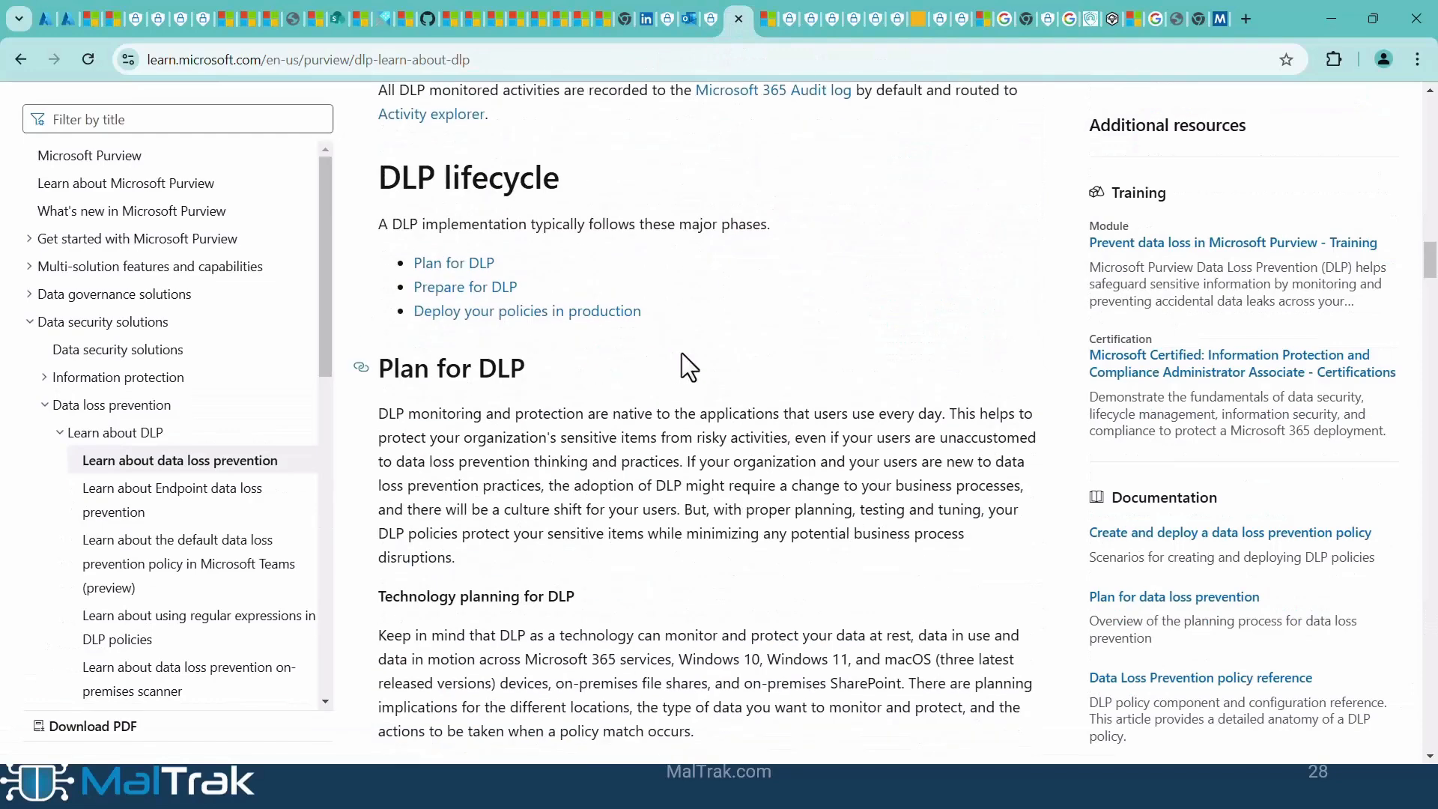
left_click_drag(1430, 267, 1435, 350)
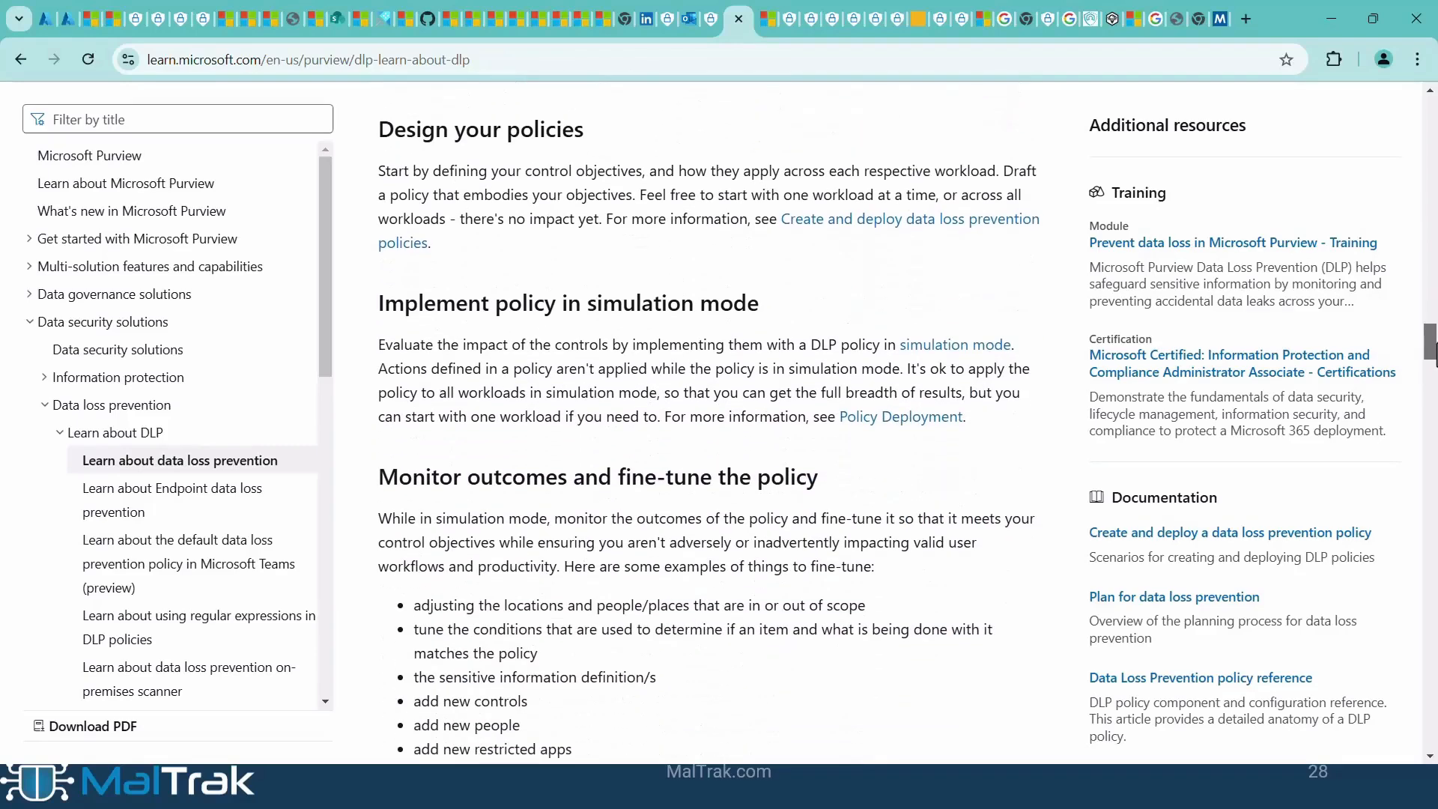
left_click_drag(1434, 350, 1433, 485)
- Go to the Microsoft Purview portal and switch back to the classic Microsoft 365 compliance portal
key("ctrl+Tab")
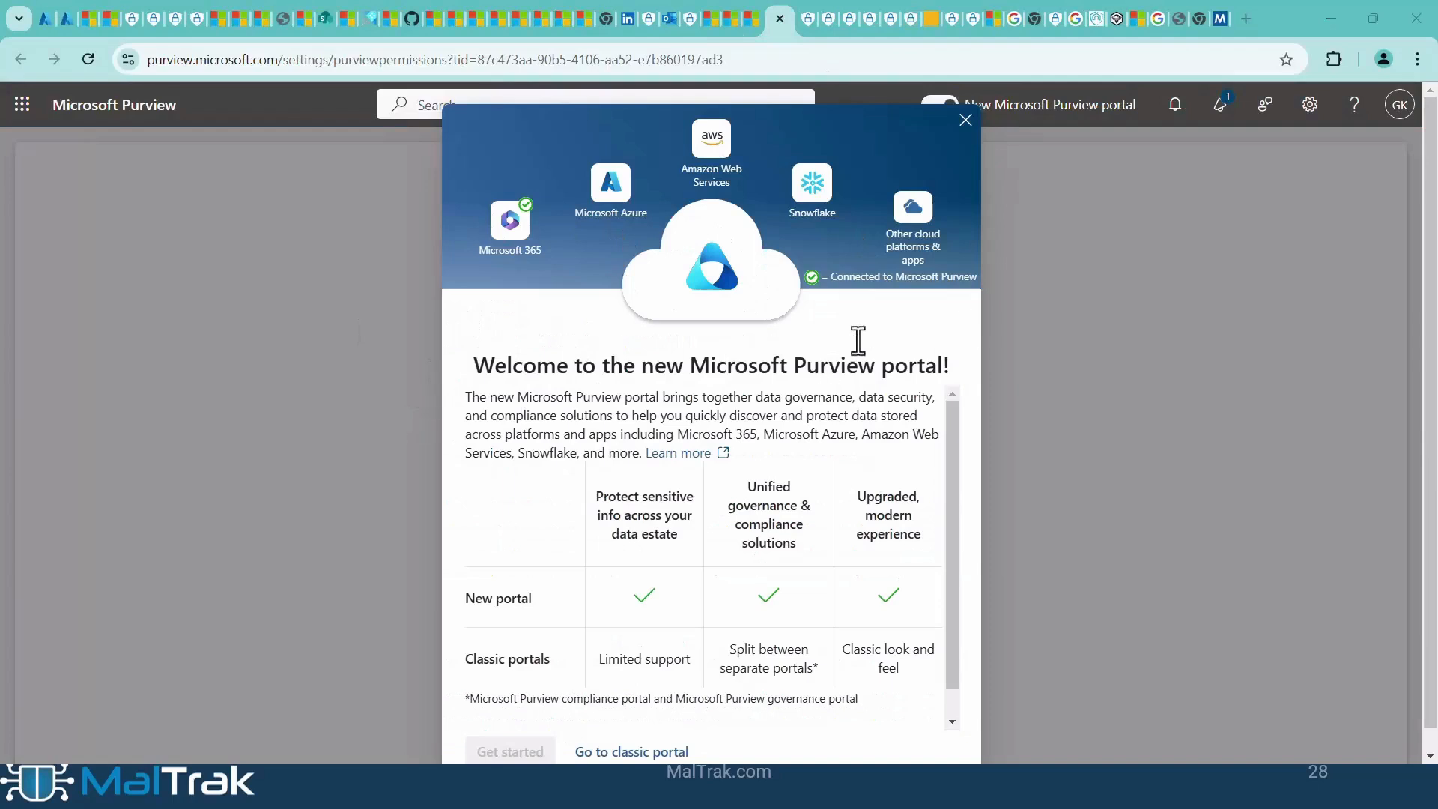
left_click_drag(950, 424, 964, 519)
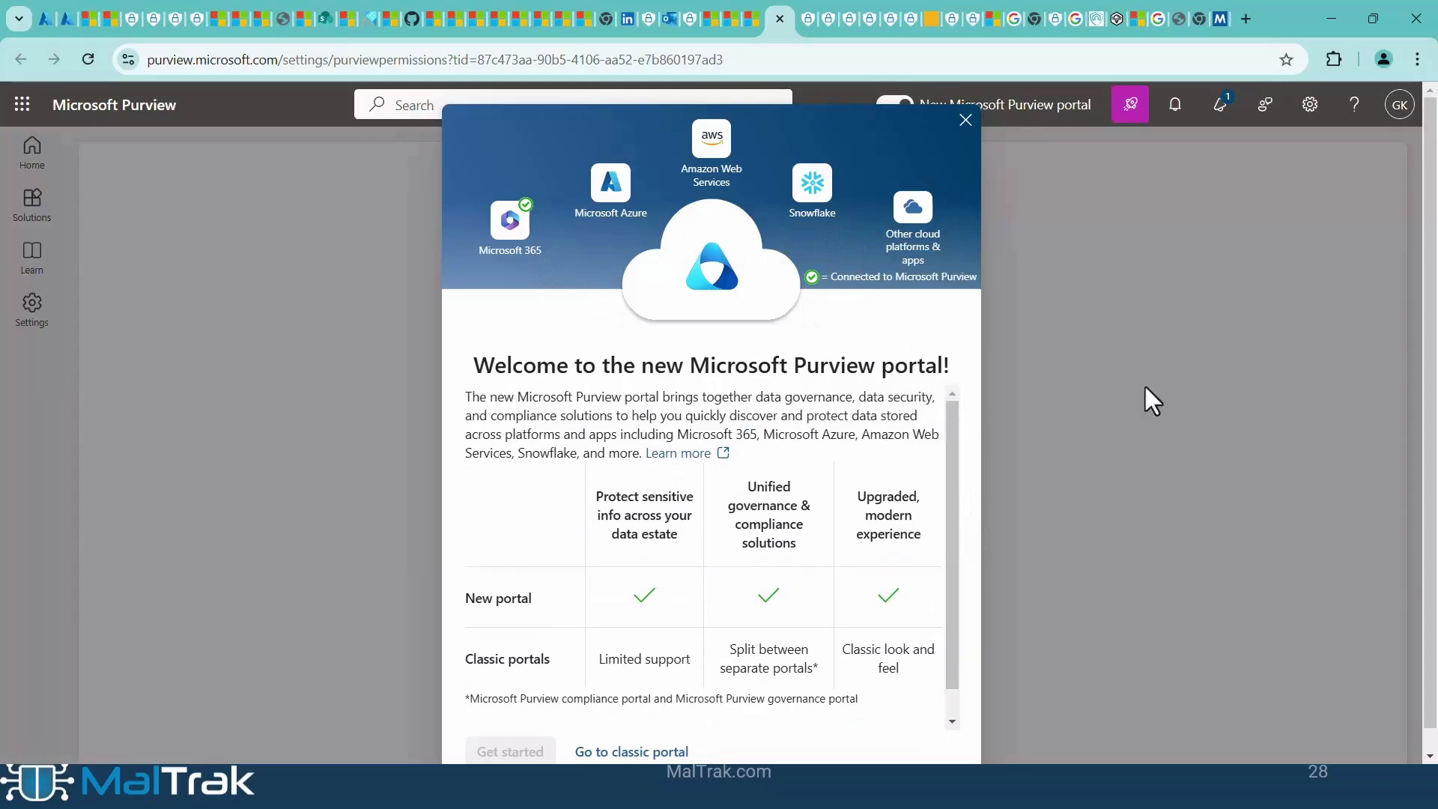
left_click(966, 121)
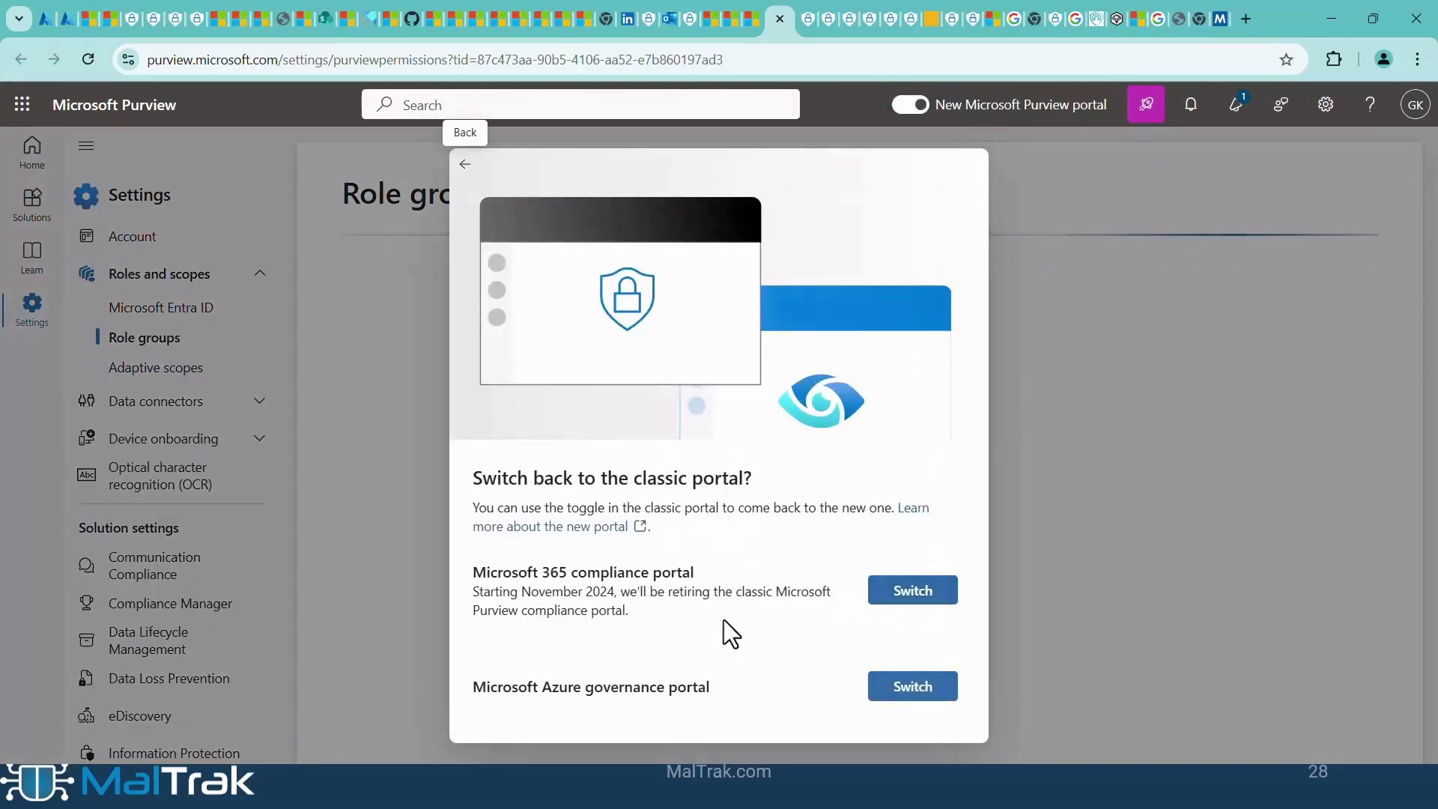
left_click(465, 164)
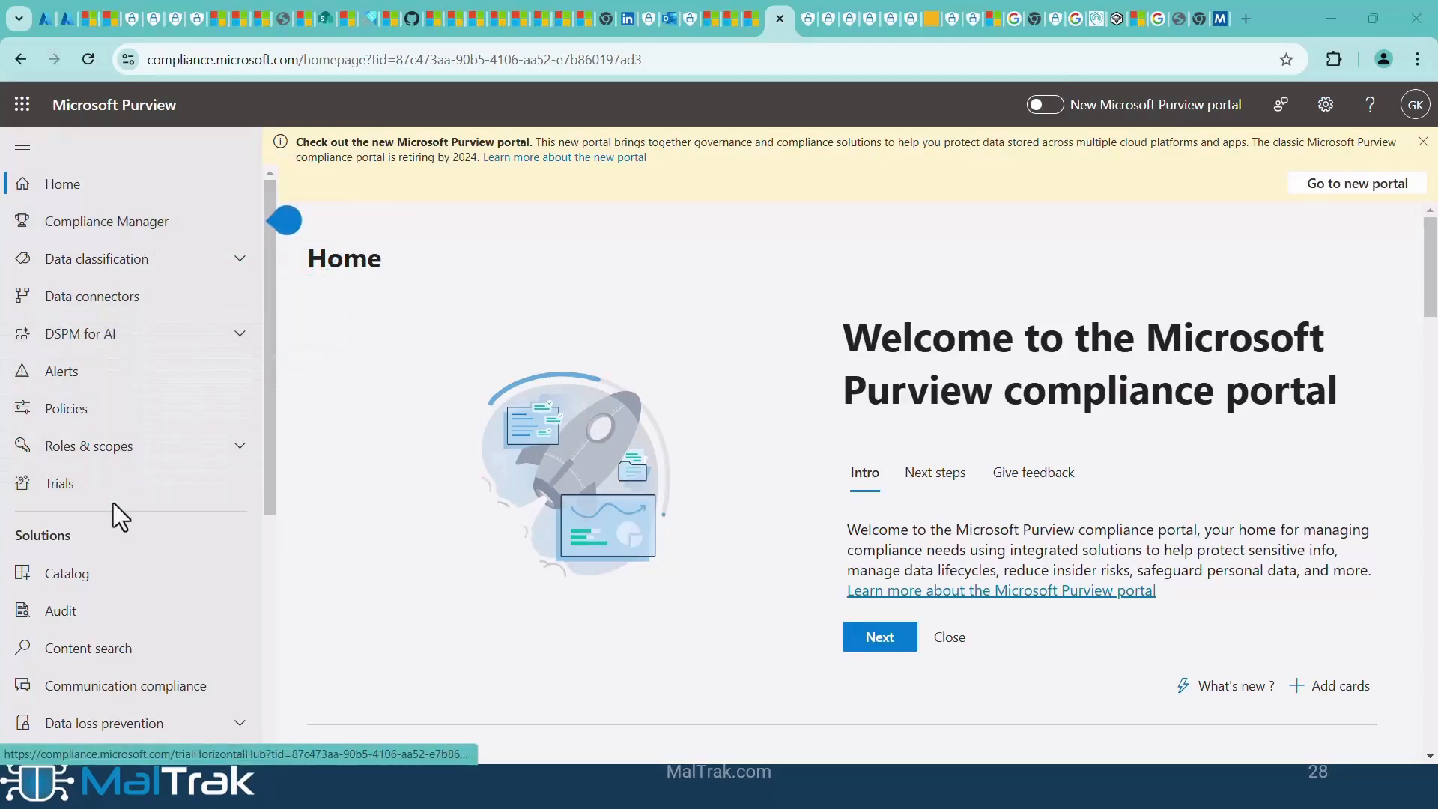
- Look over the compliance portal's navigation and the solution cards on its home page
scroll(592, 507, "down", 10)
scroll(591, 507, "up", 10)
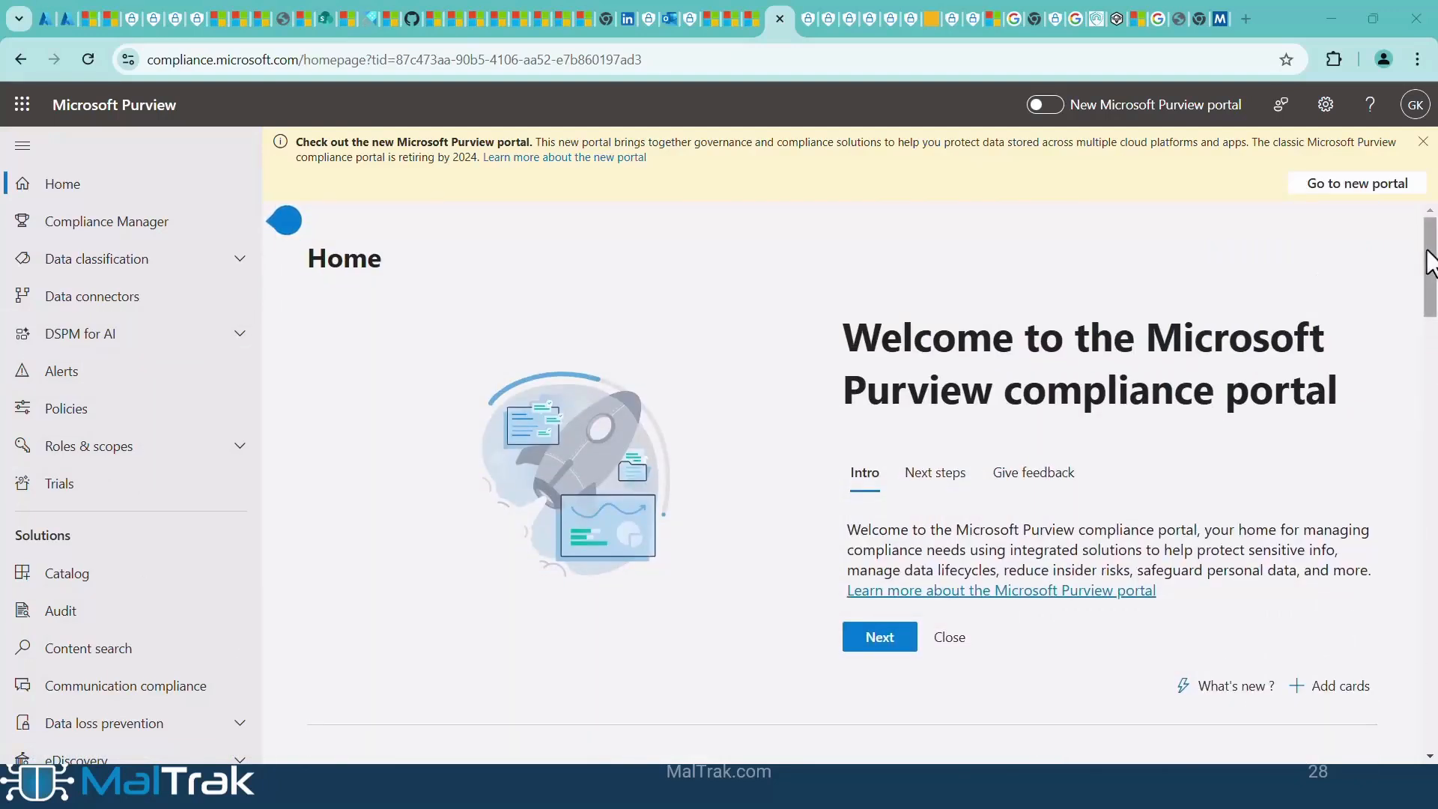
left_click_drag(1432, 257, 1434, 367)
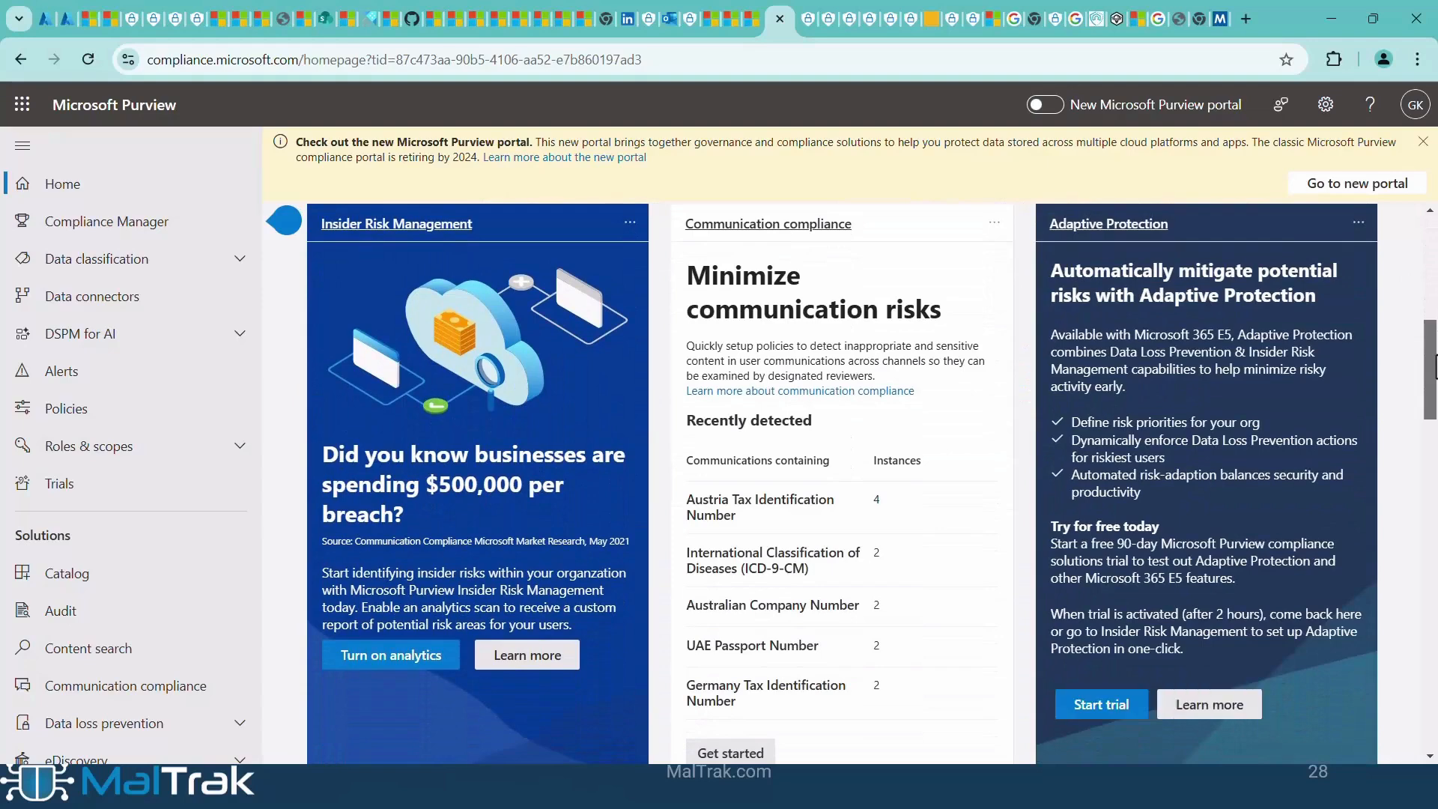
- Dismiss the compliance posture, feedback and help tips on the compliance portal's home page
left_click(286, 225)
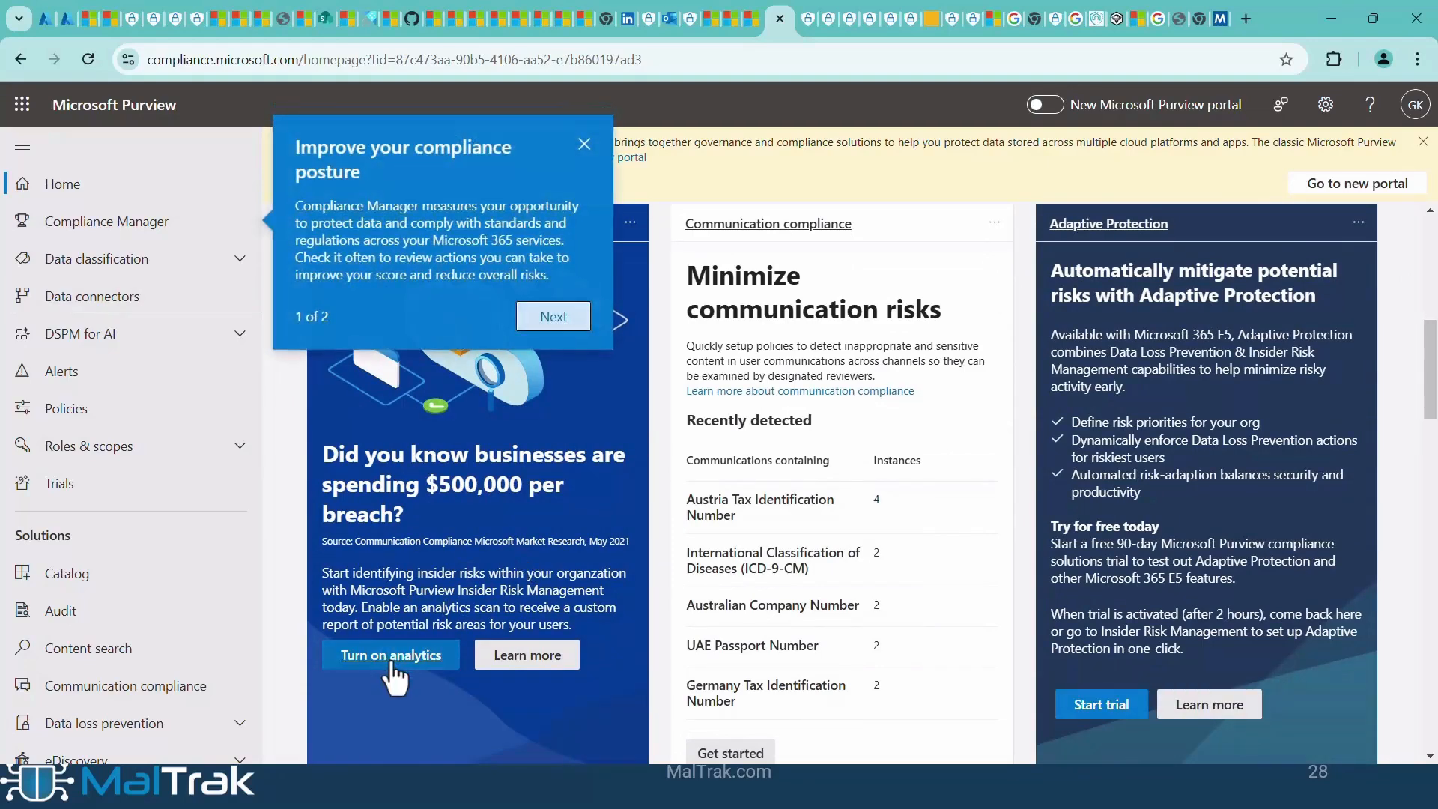
left_click(589, 145)
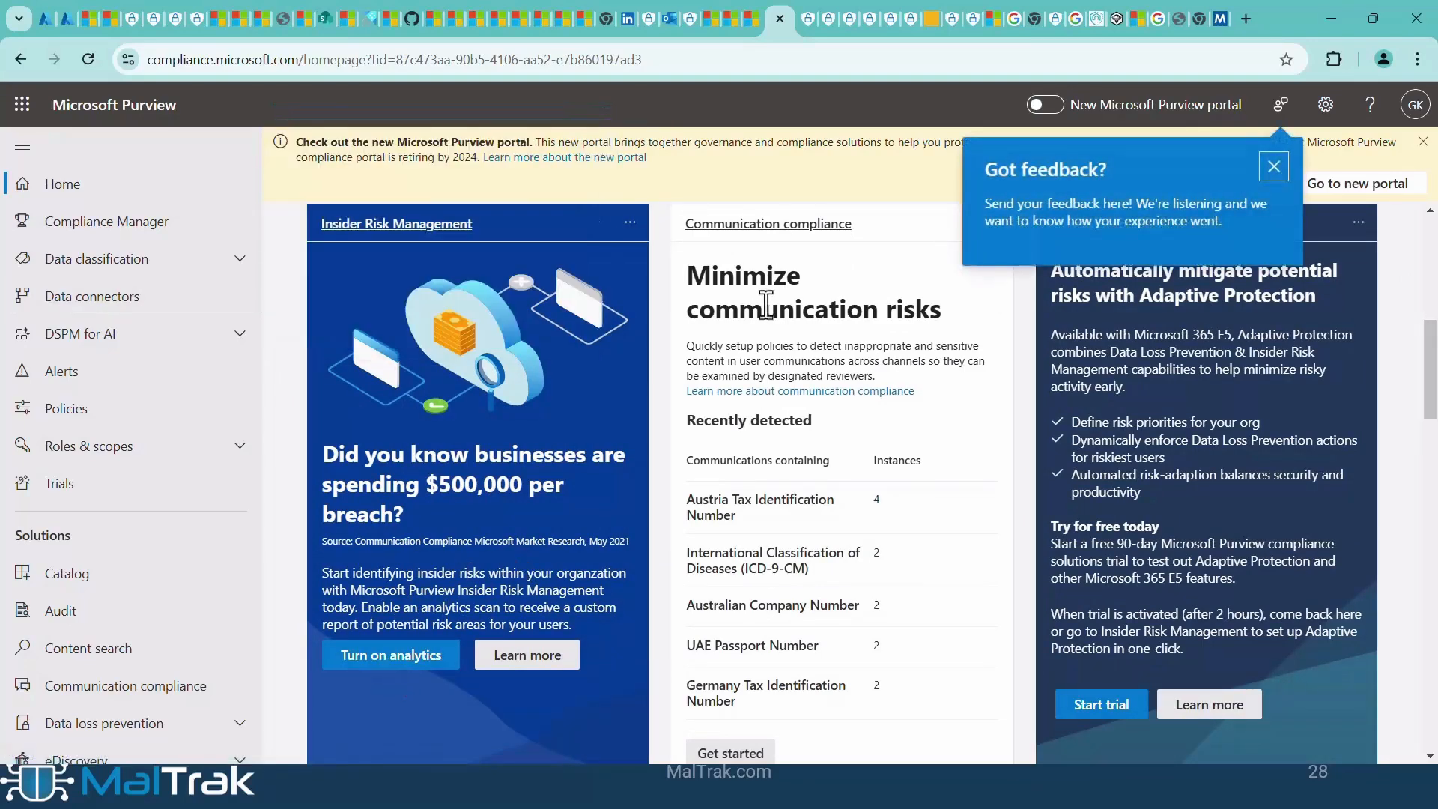
left_click(1273, 166)
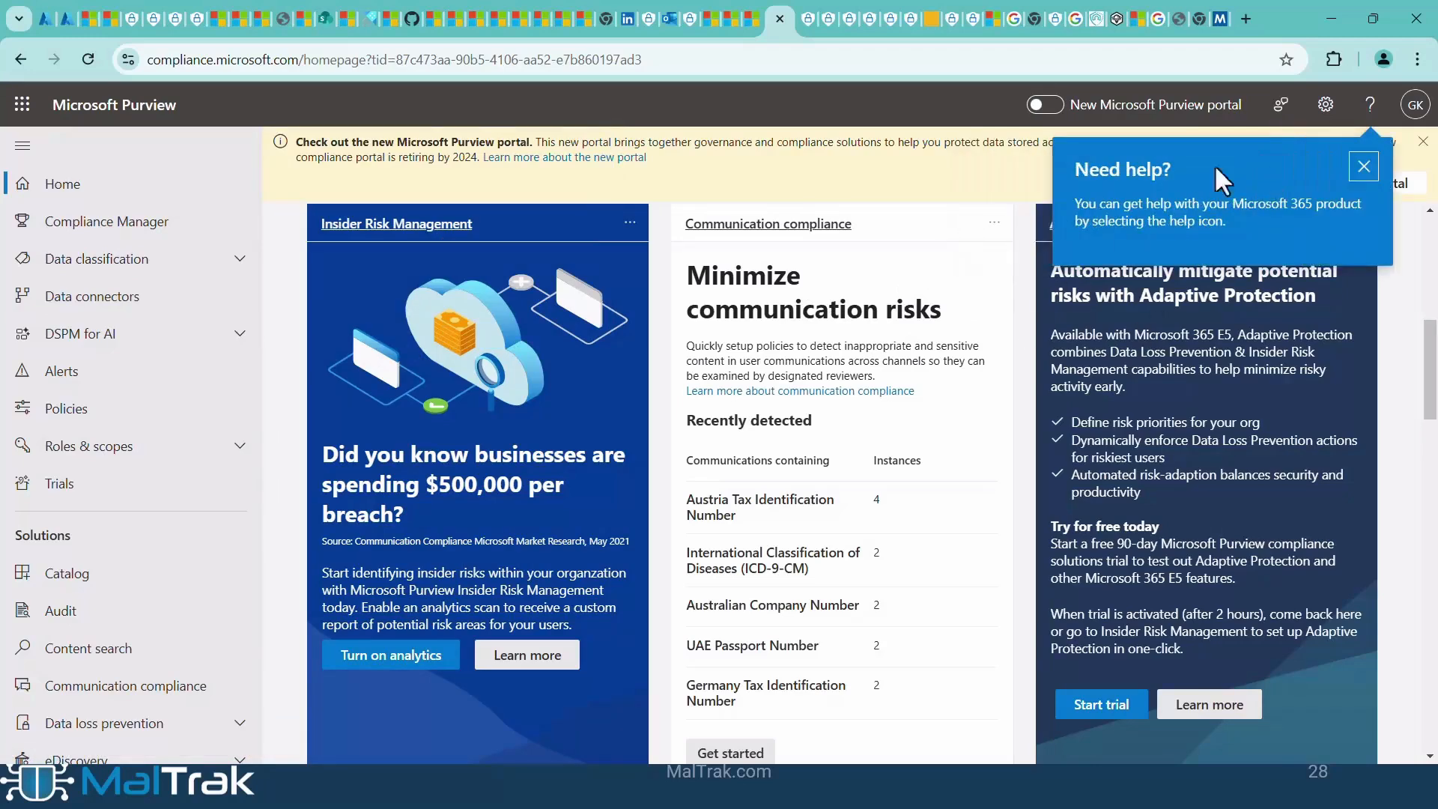
left_click(1361, 166)
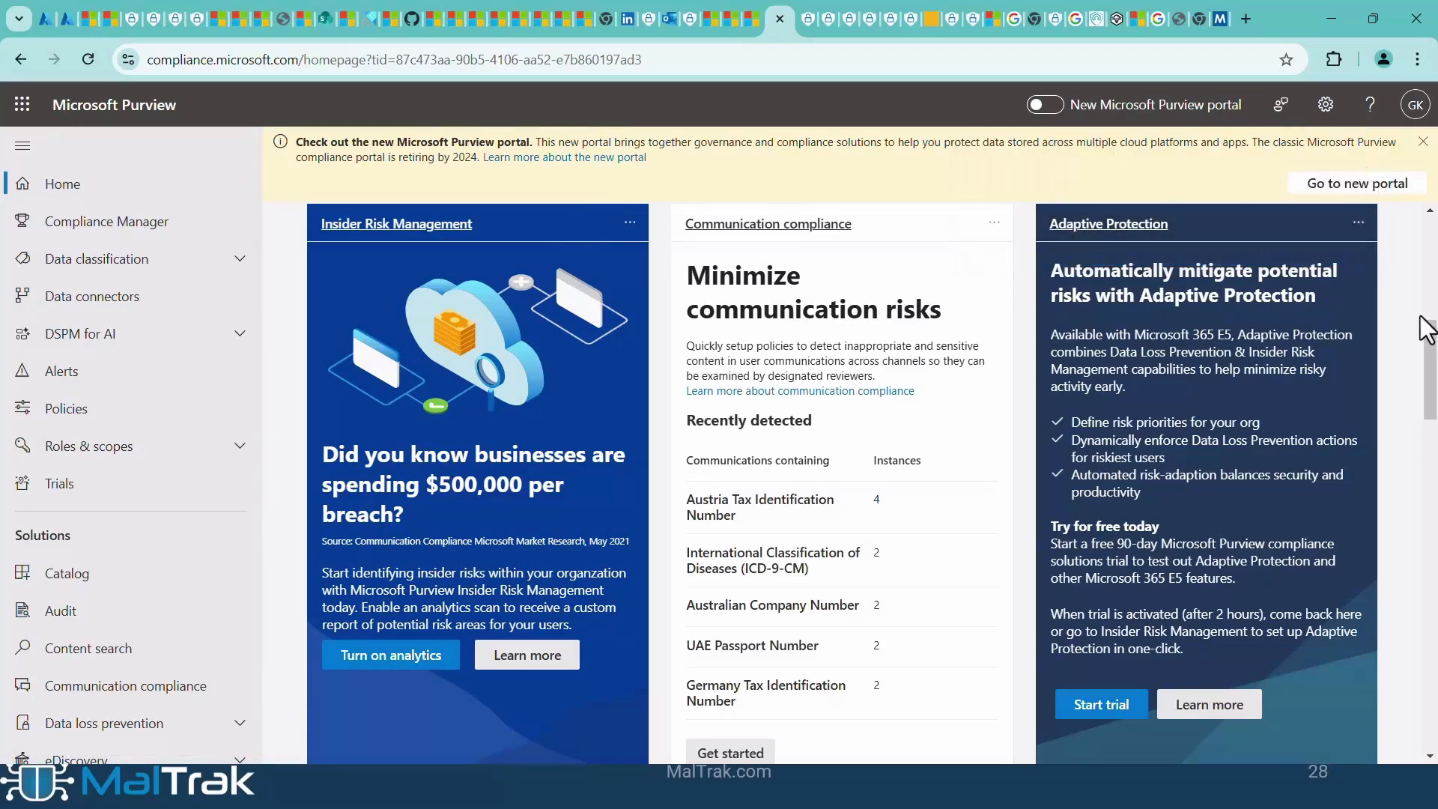
scroll(1430, 358, "down", 1)
mouse_move(1432, 360)
left_mouse_down()
mouse_move(1434, 674)
mouse_move(1434, 356)
left_mouse_up()
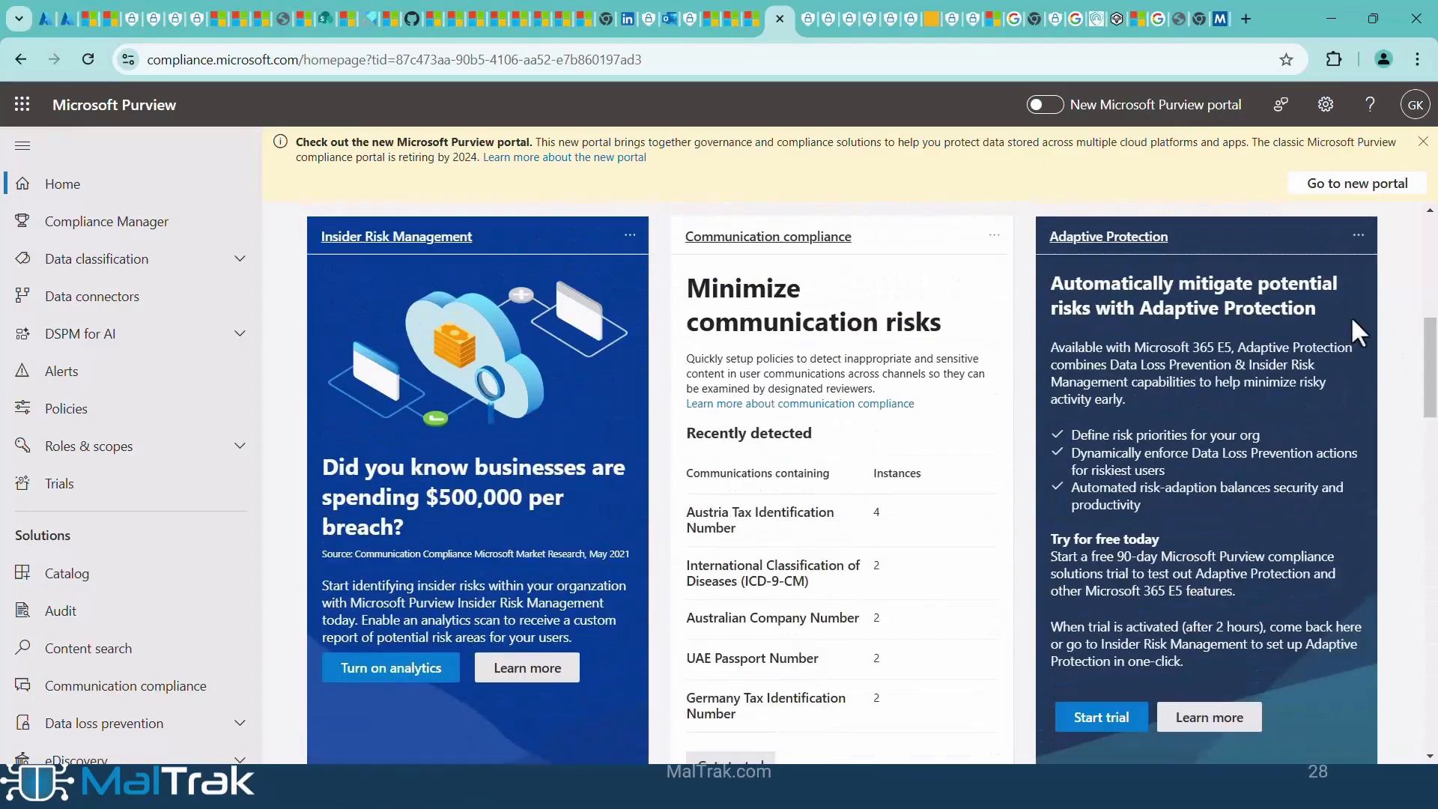
- Look through Compliance Manager's improvement actions, solutions, assessments, regulations and reports pages
left_click(193, 264)
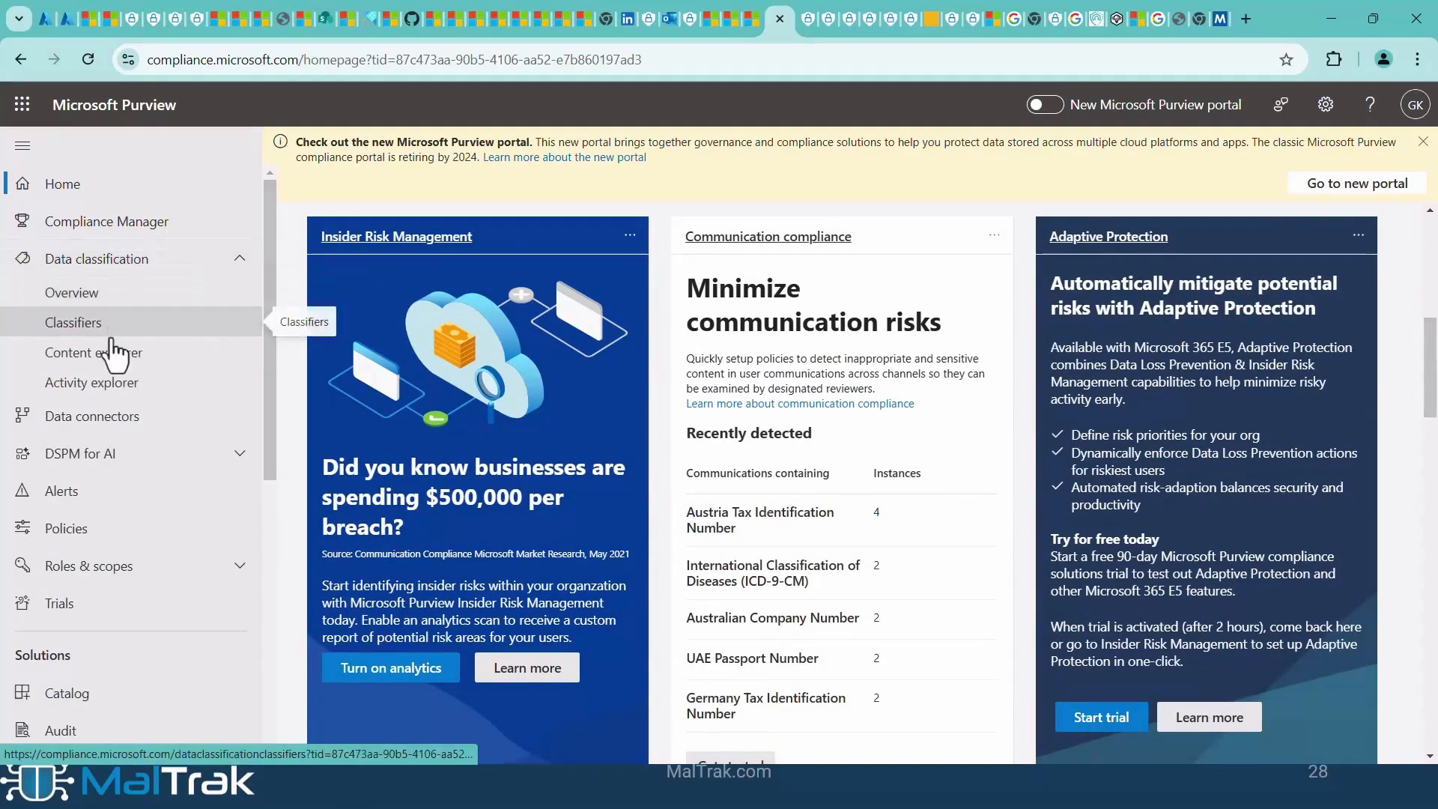
left_click(123, 238)
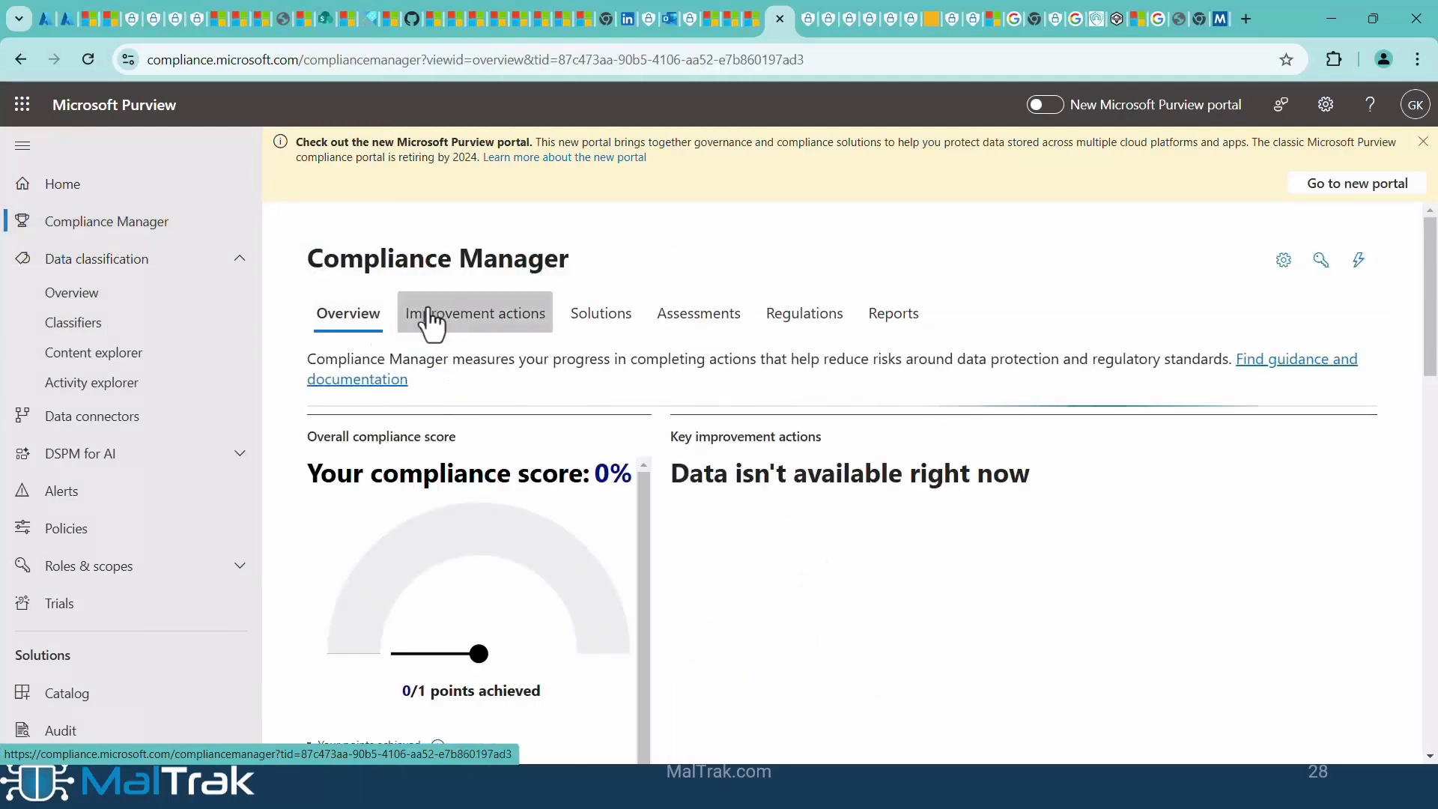
left_click(479, 329)
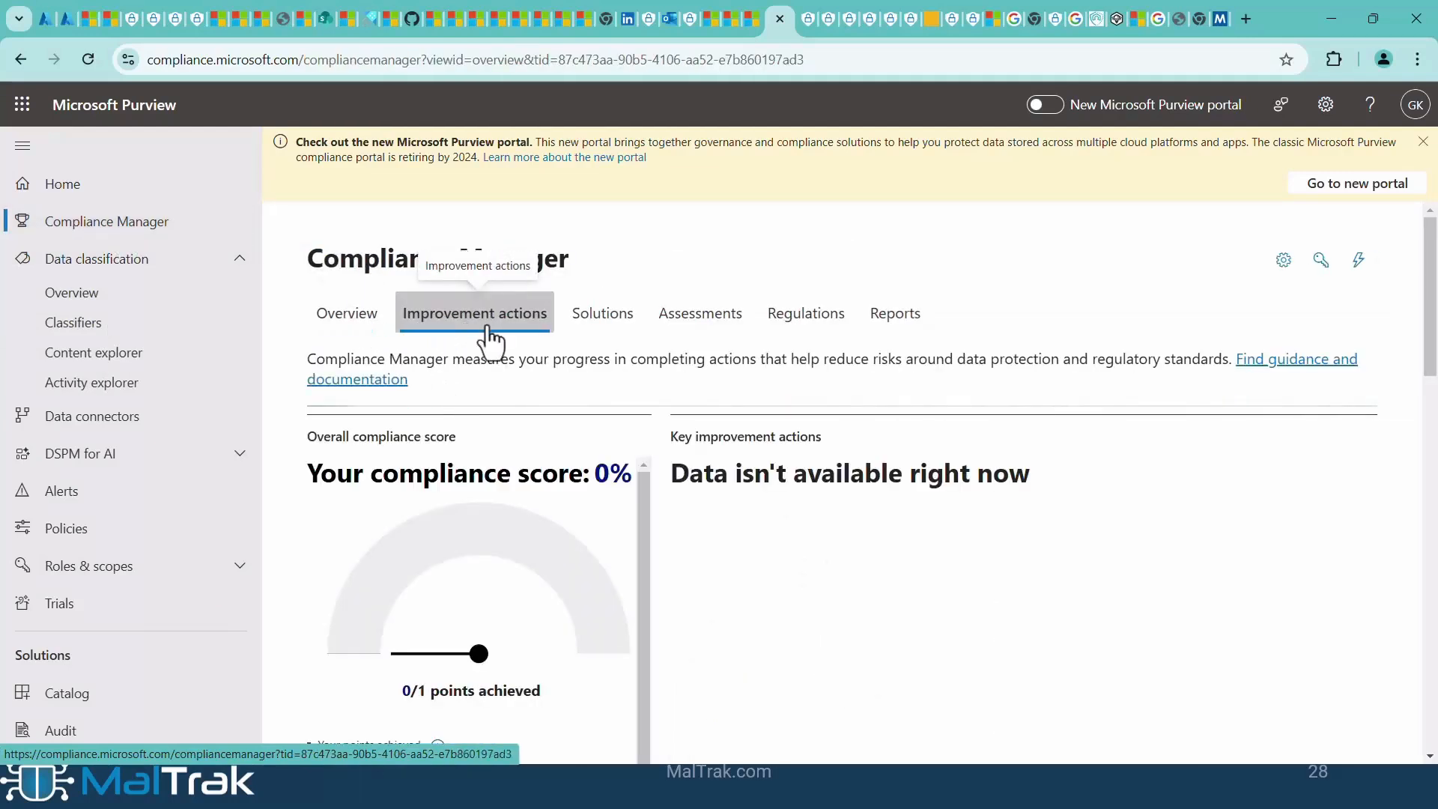
left_click(607, 336)
left_click(673, 333)
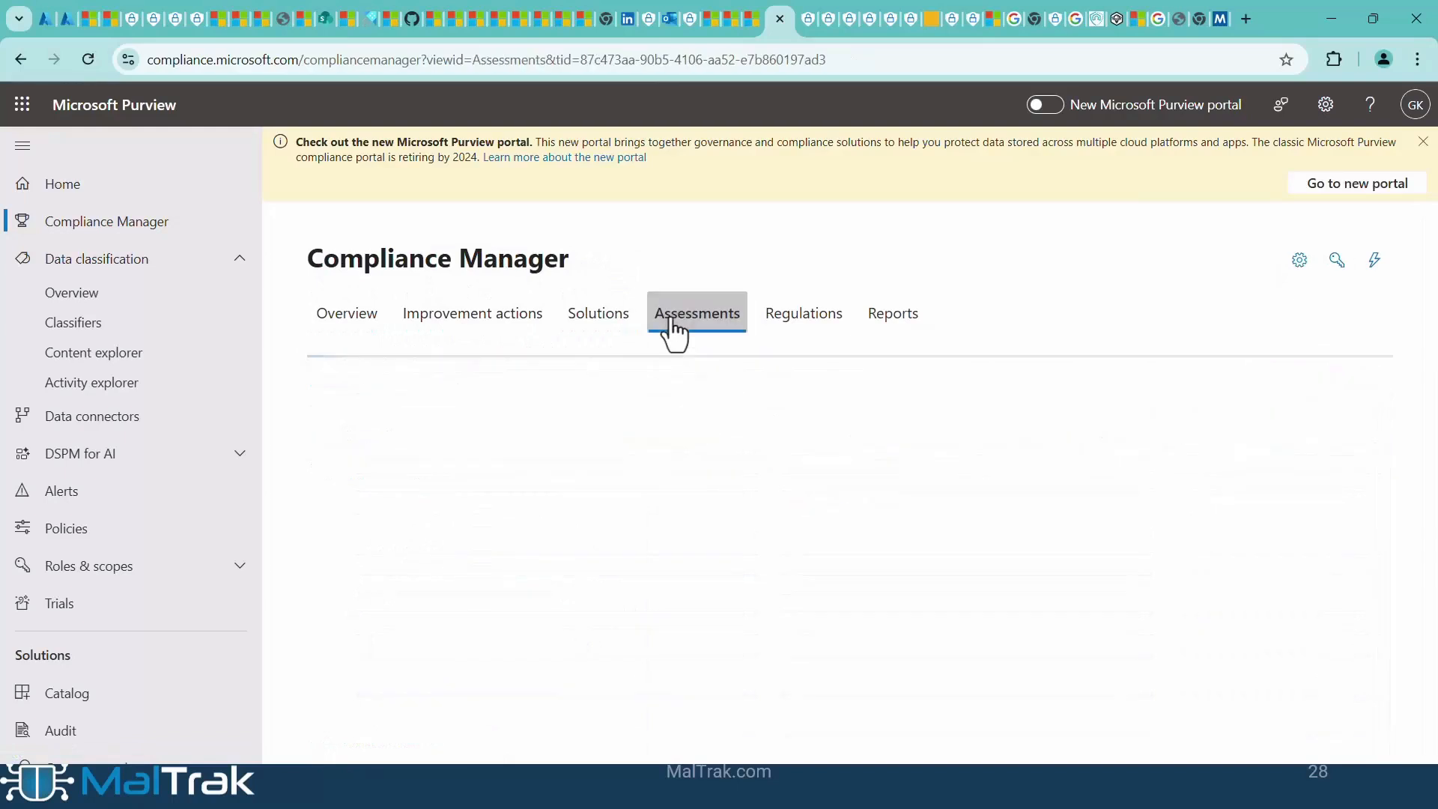
left_click(792, 330)
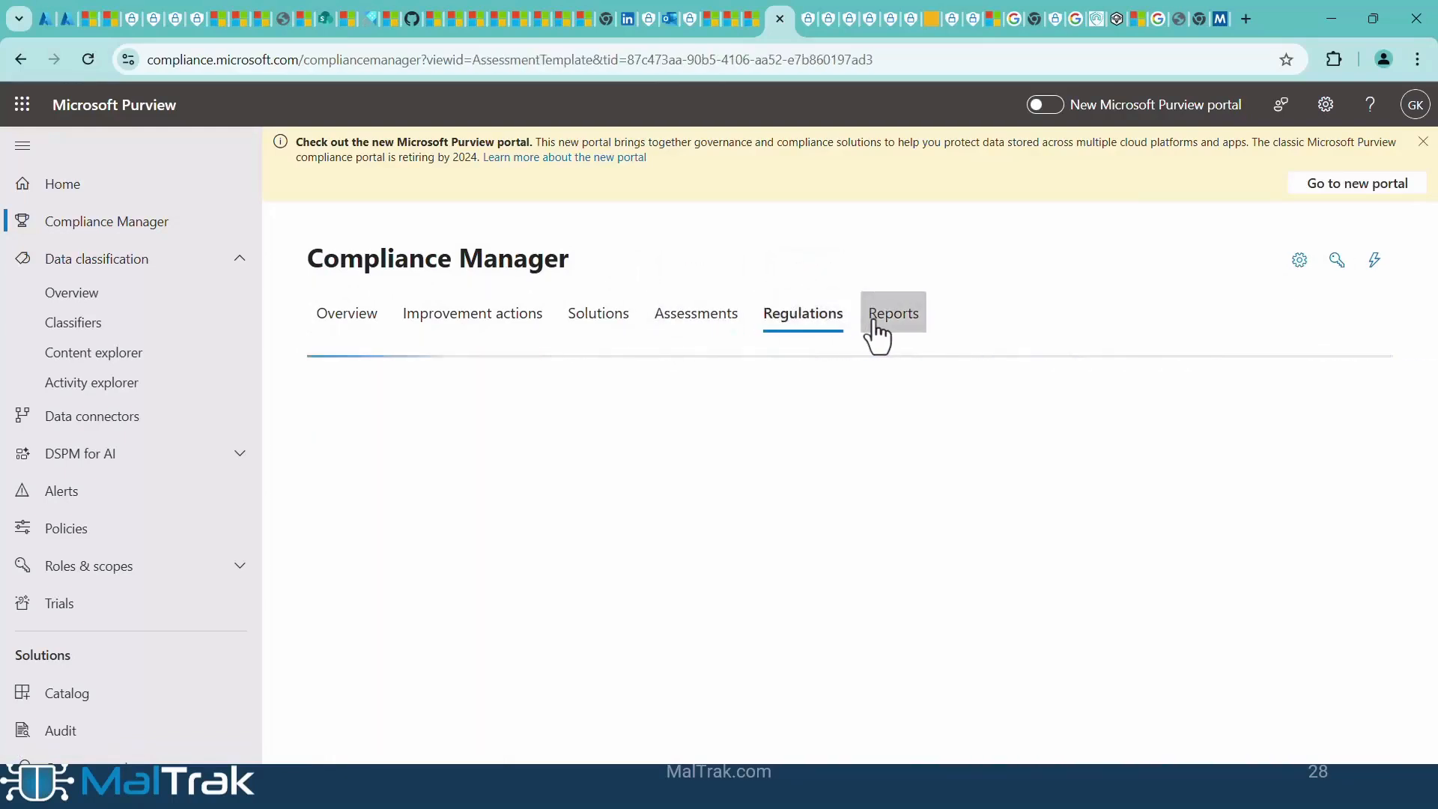
left_click(878, 330)
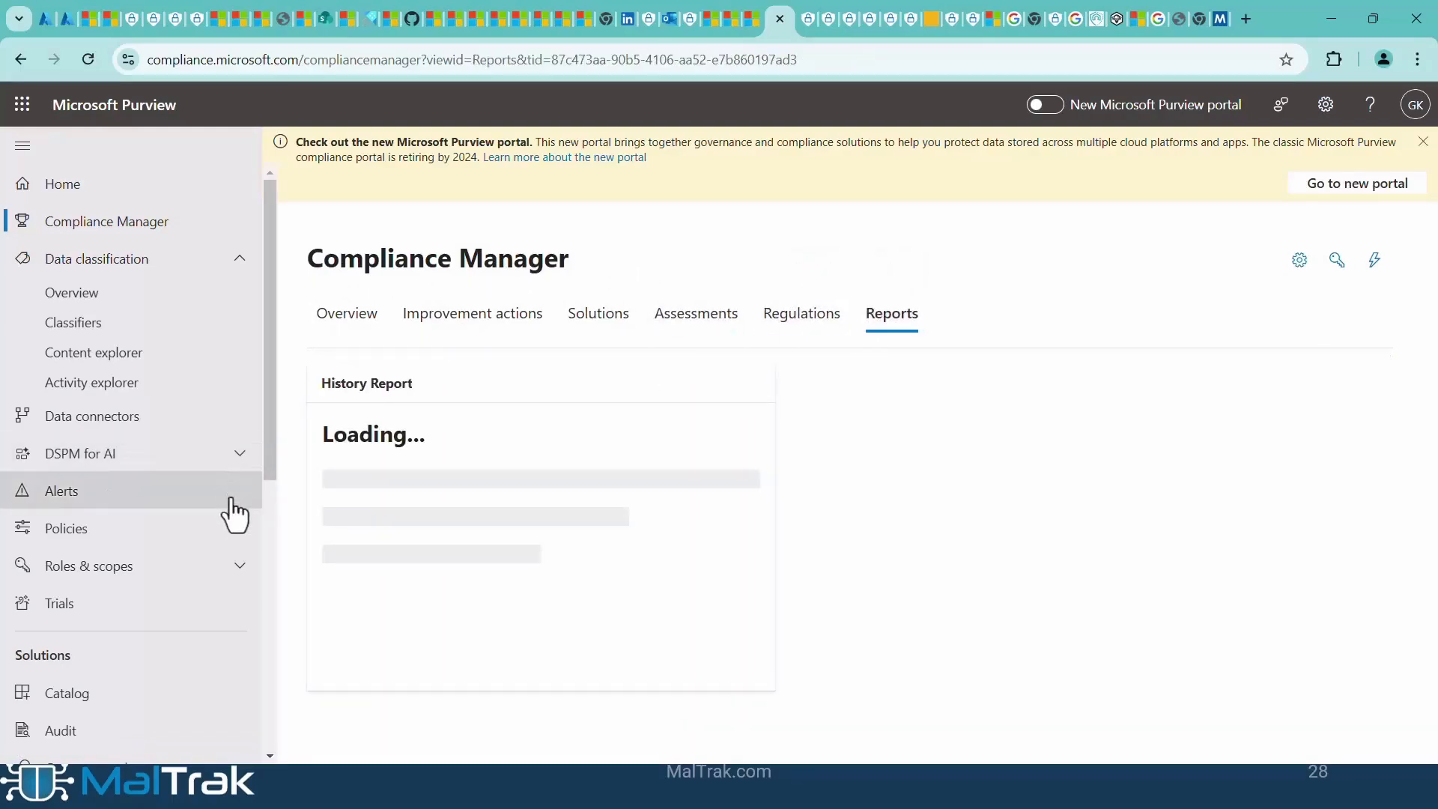
- Open the policies page of the Data loss prevention solution and start creating a policy
left_click(238, 566)
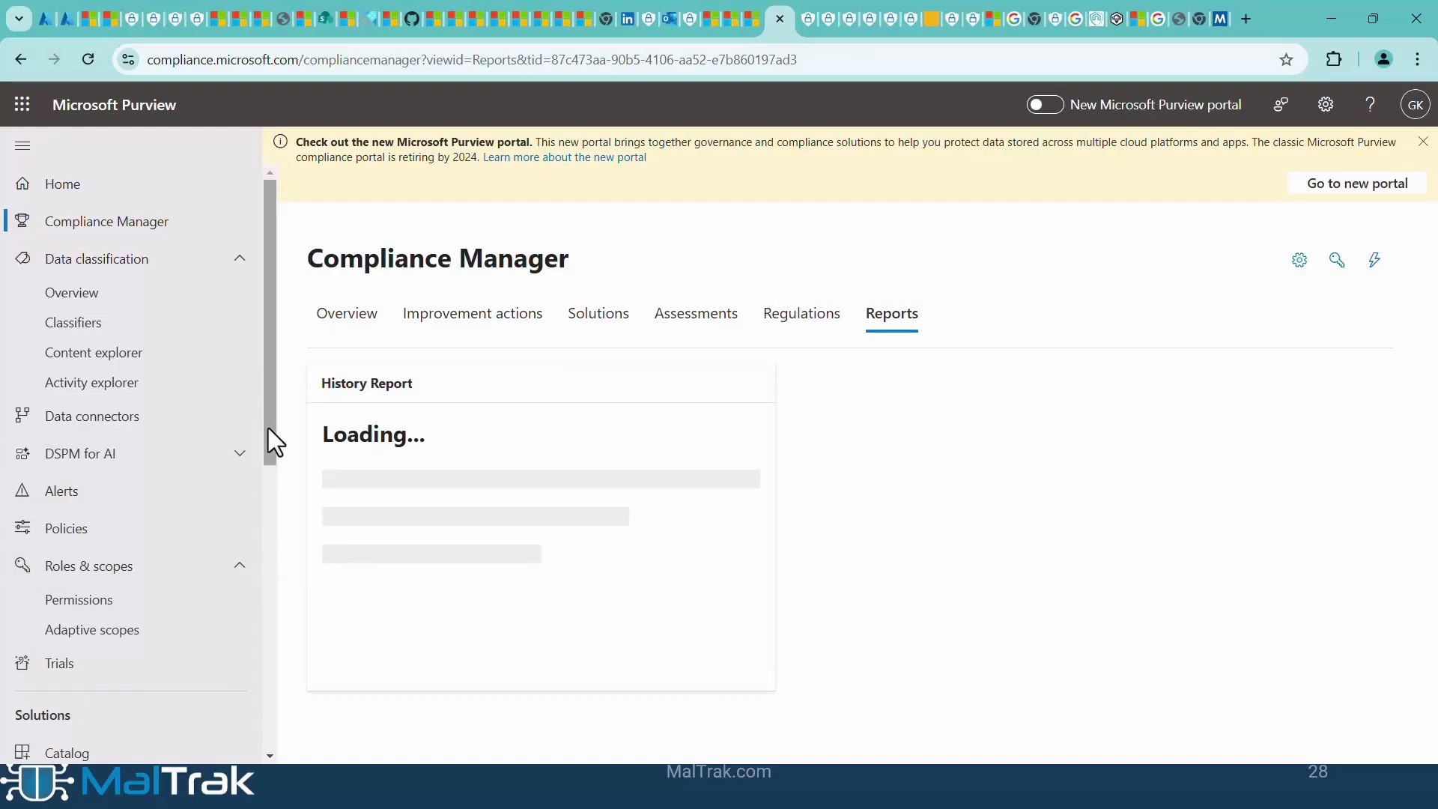
left_click_drag(268, 428, 263, 689)
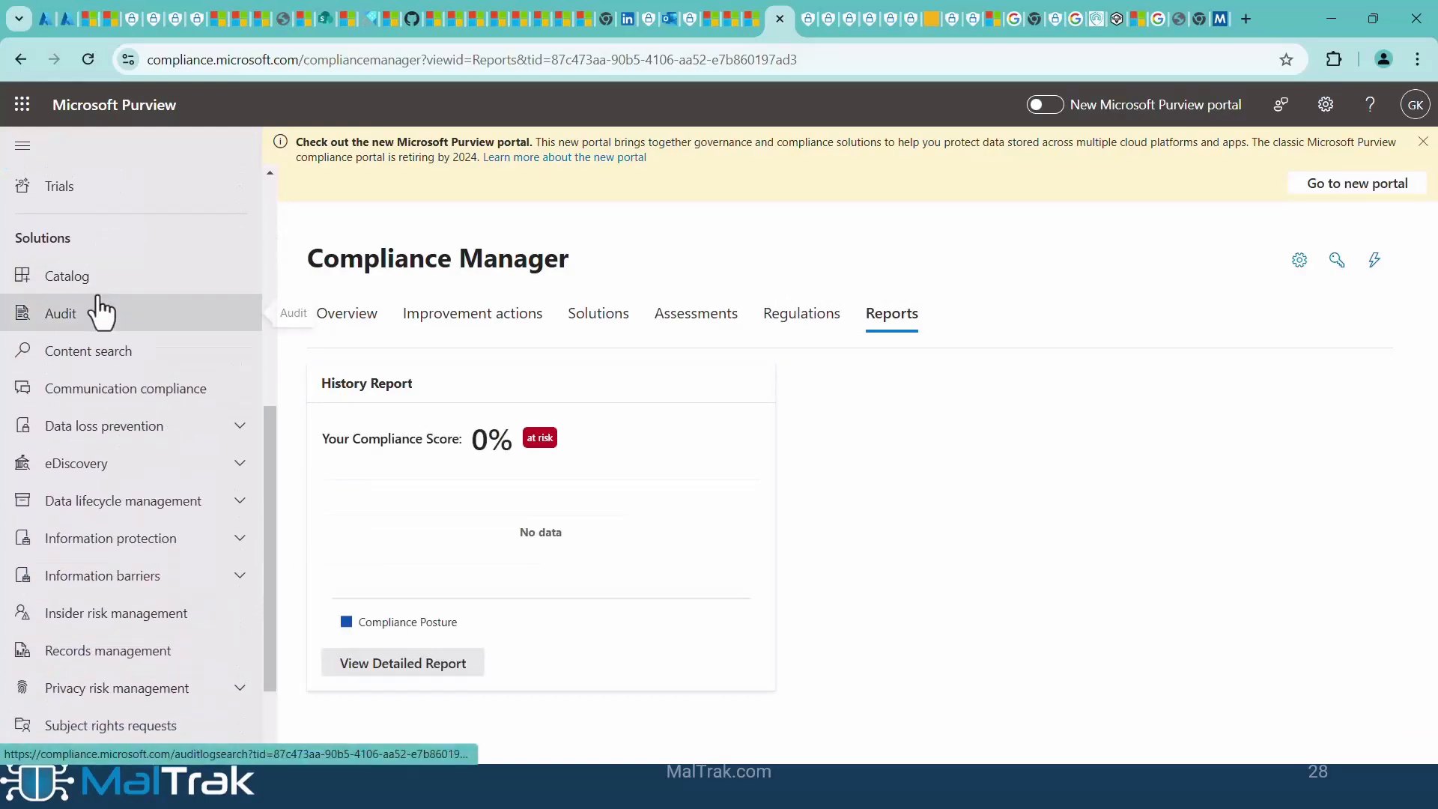
left_click(217, 433)
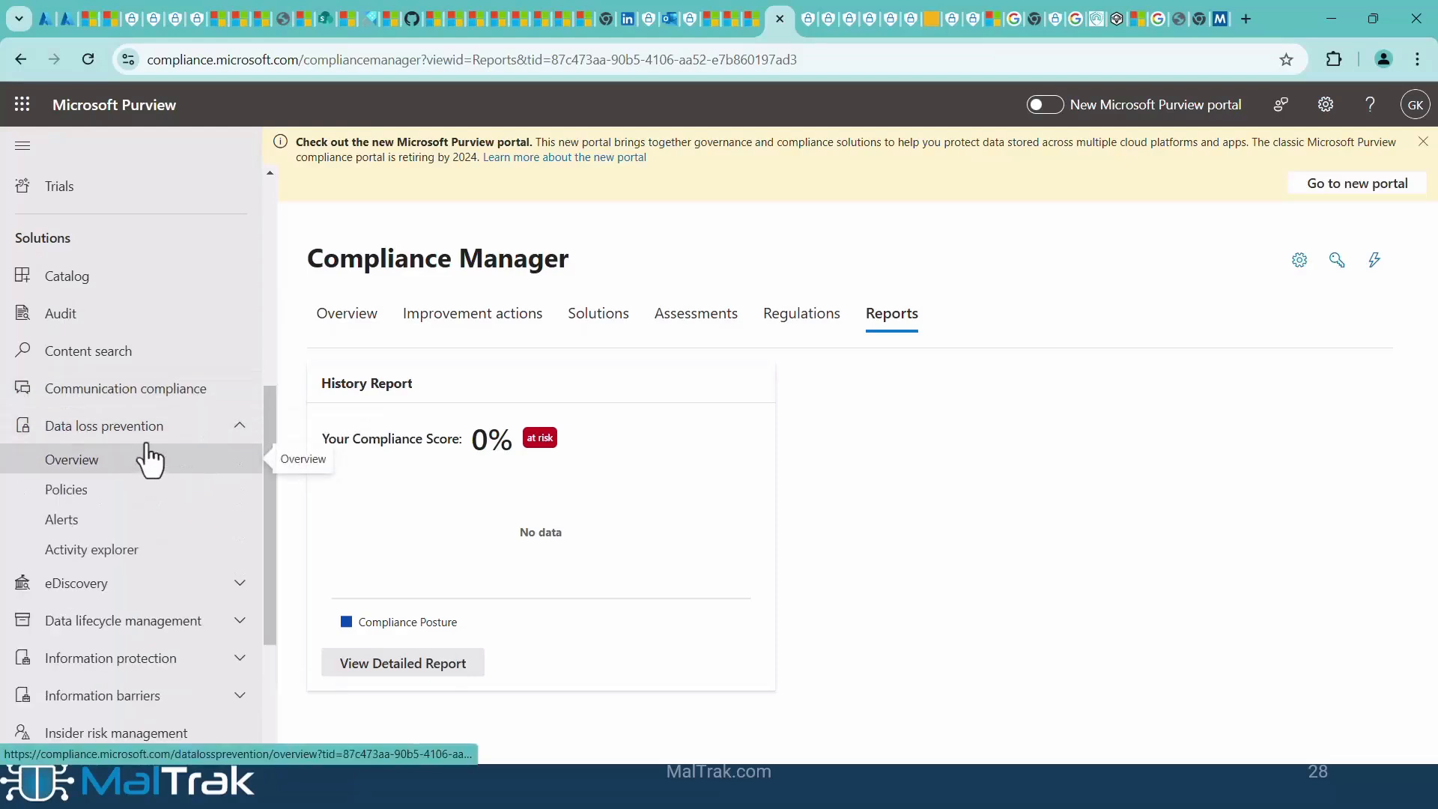
left_click(164, 497)
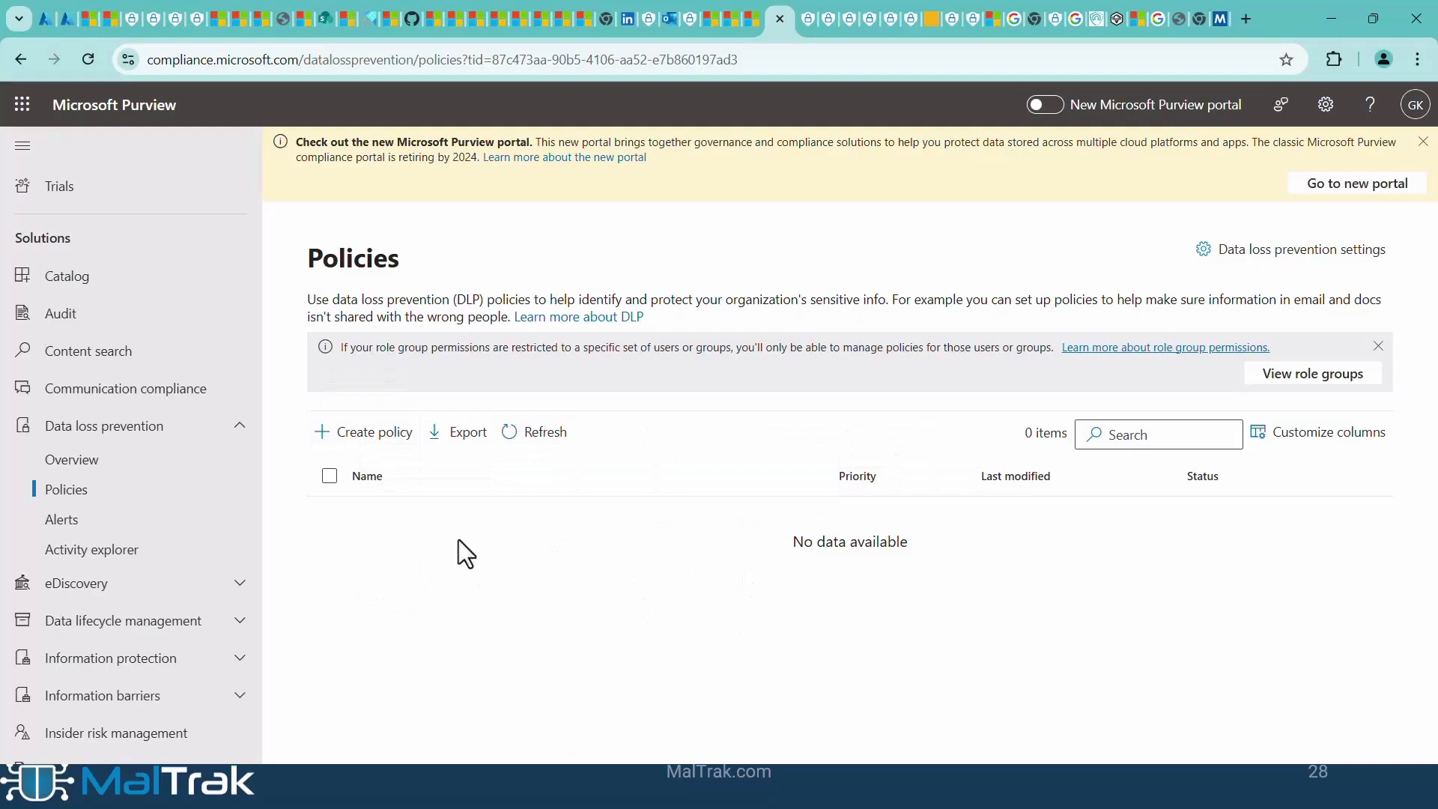
scroll(90, 352, "down", 4)
scroll(150, 464, "up", 10)
left_click(369, 432)
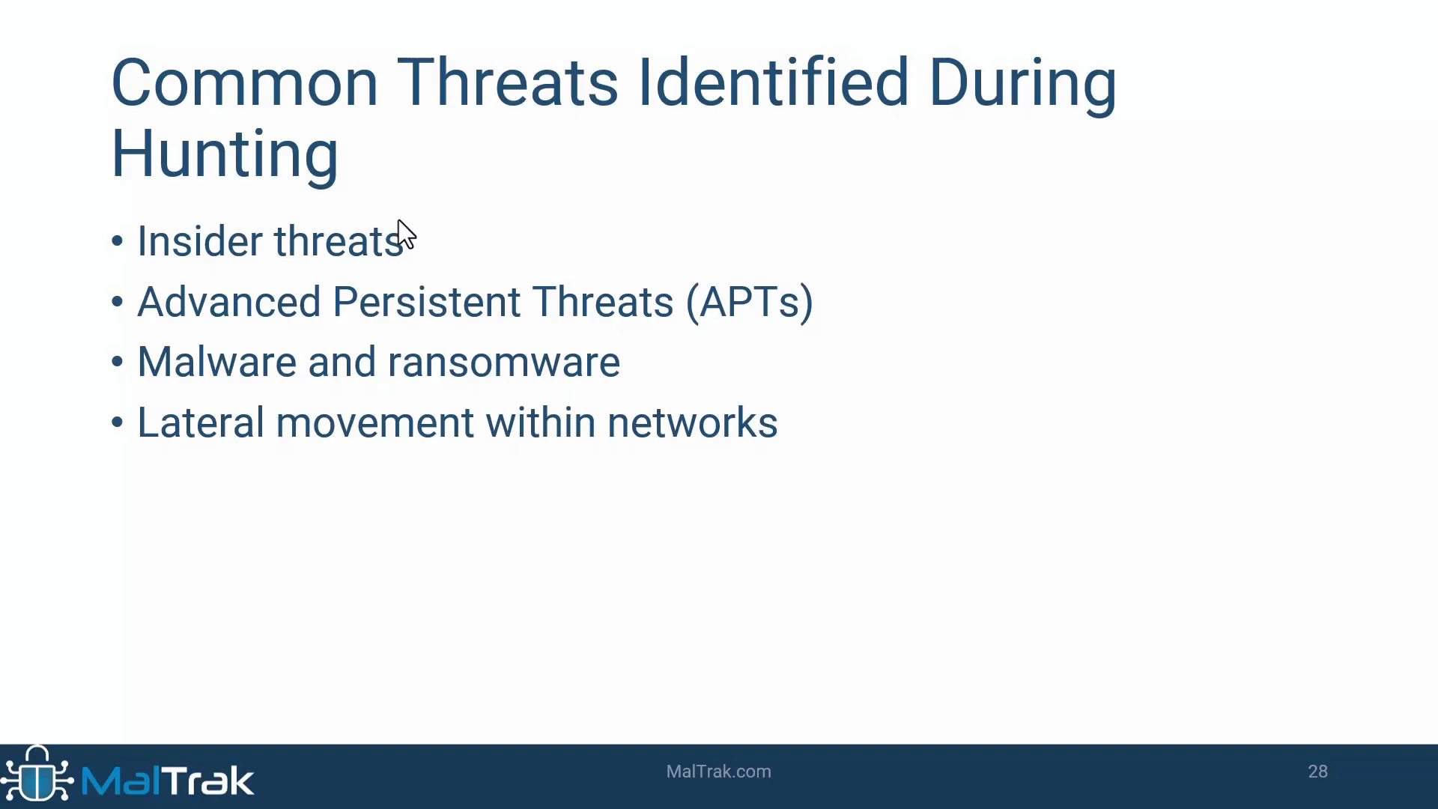
left_click(1335, 400)
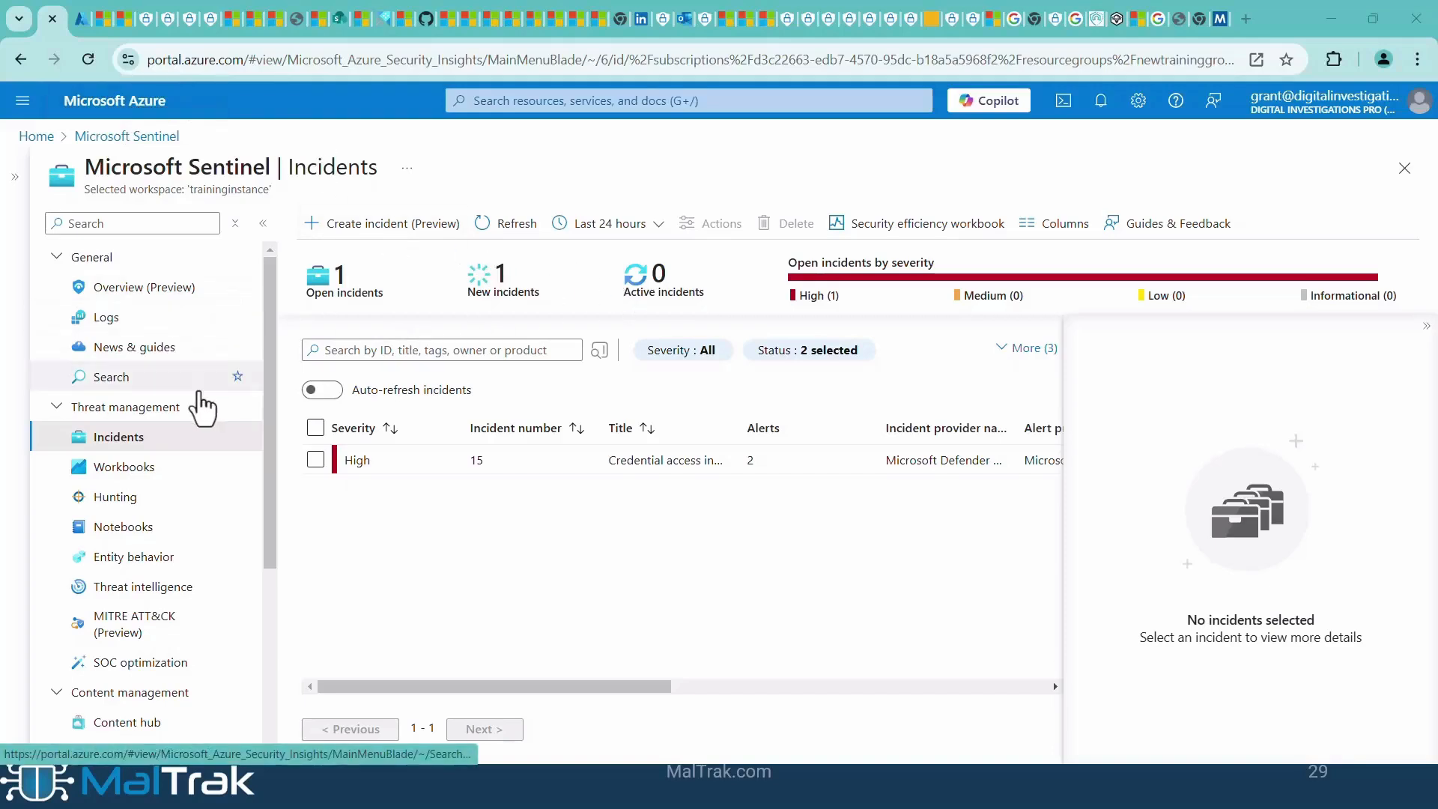
scroll(202, 391, "down", 4)
scroll(202, 391, "up", 4)
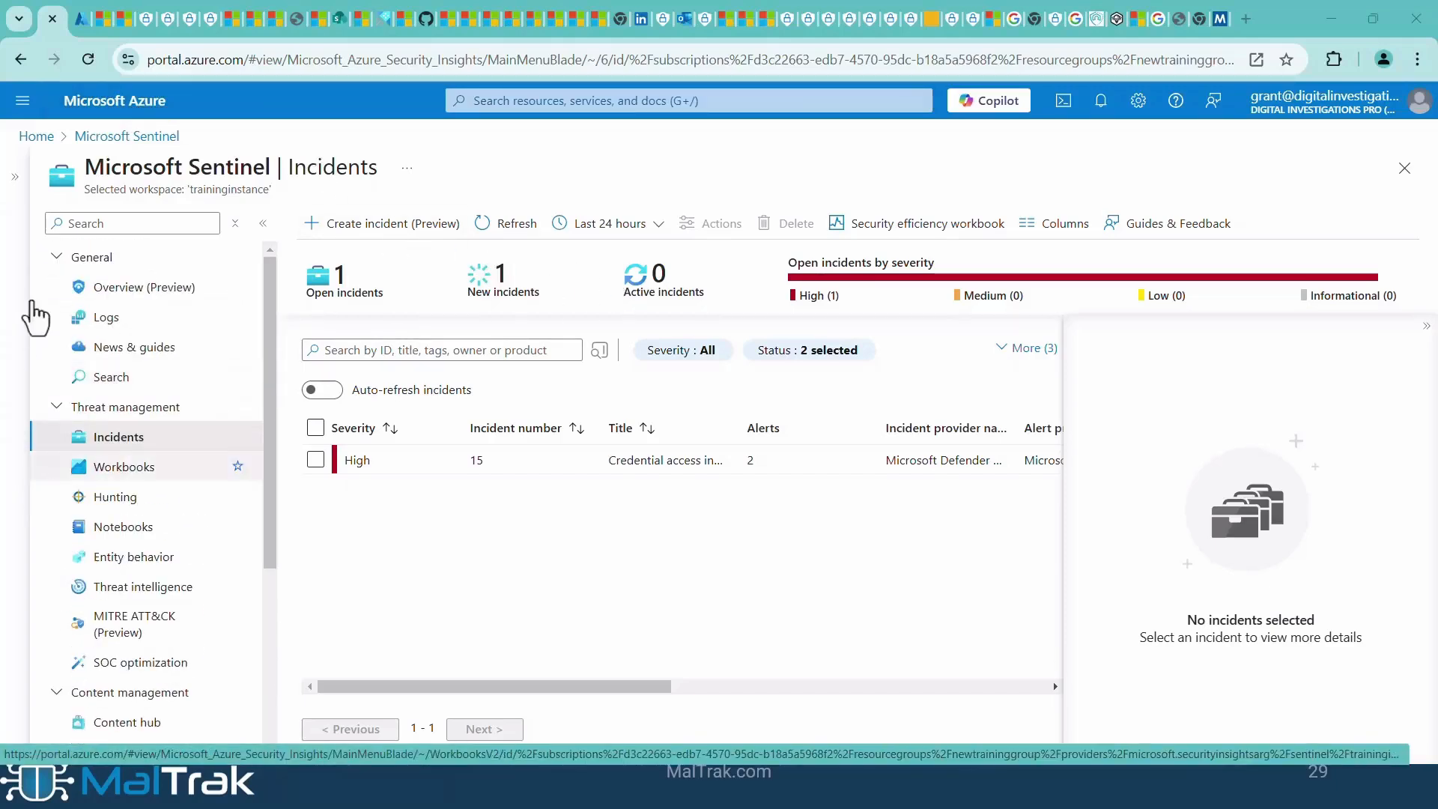
- Go to the Azure home page, open the TrainingInstance workspace in Microsoft Sentinel and collapse the workspace list
left_click(36, 135)
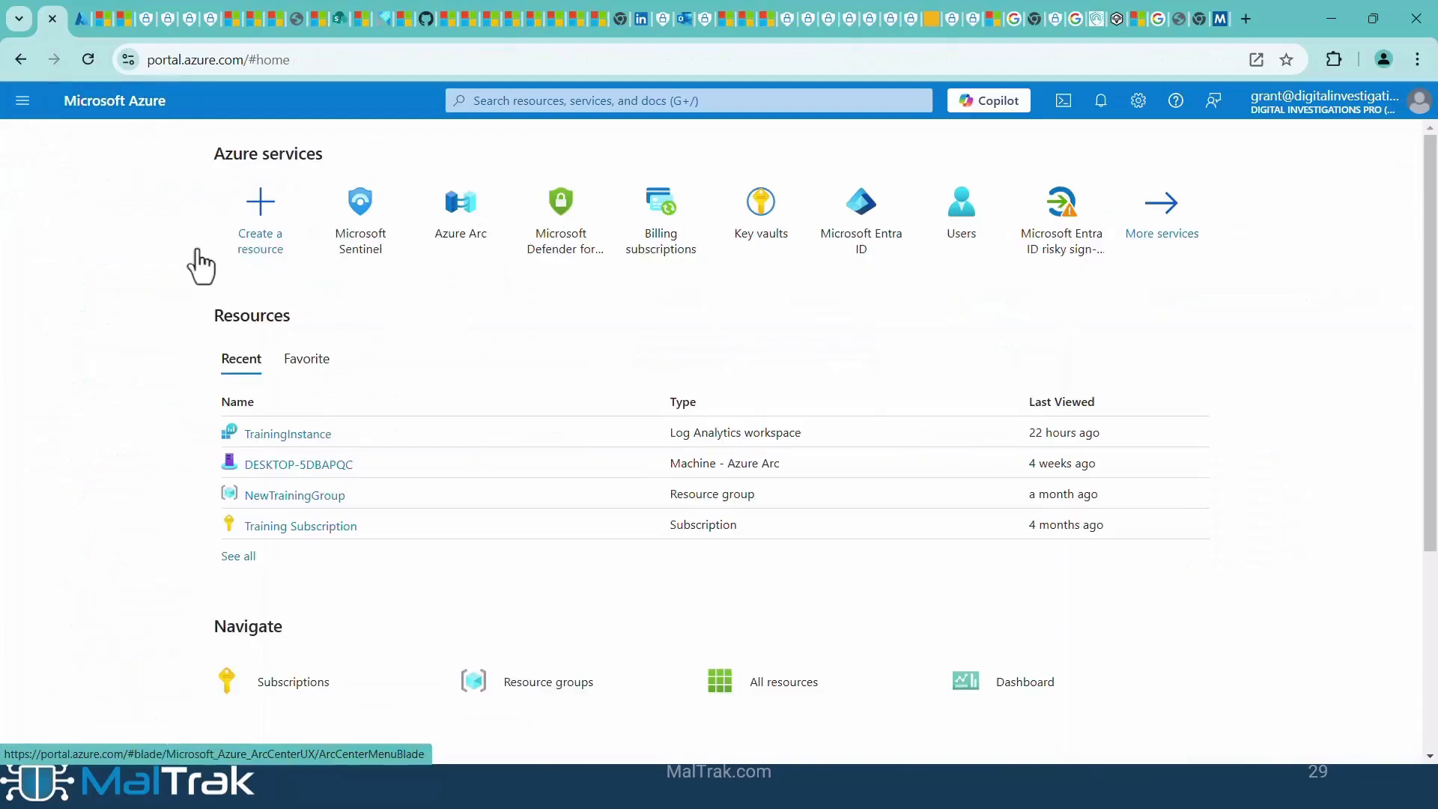
left_click(361, 247)
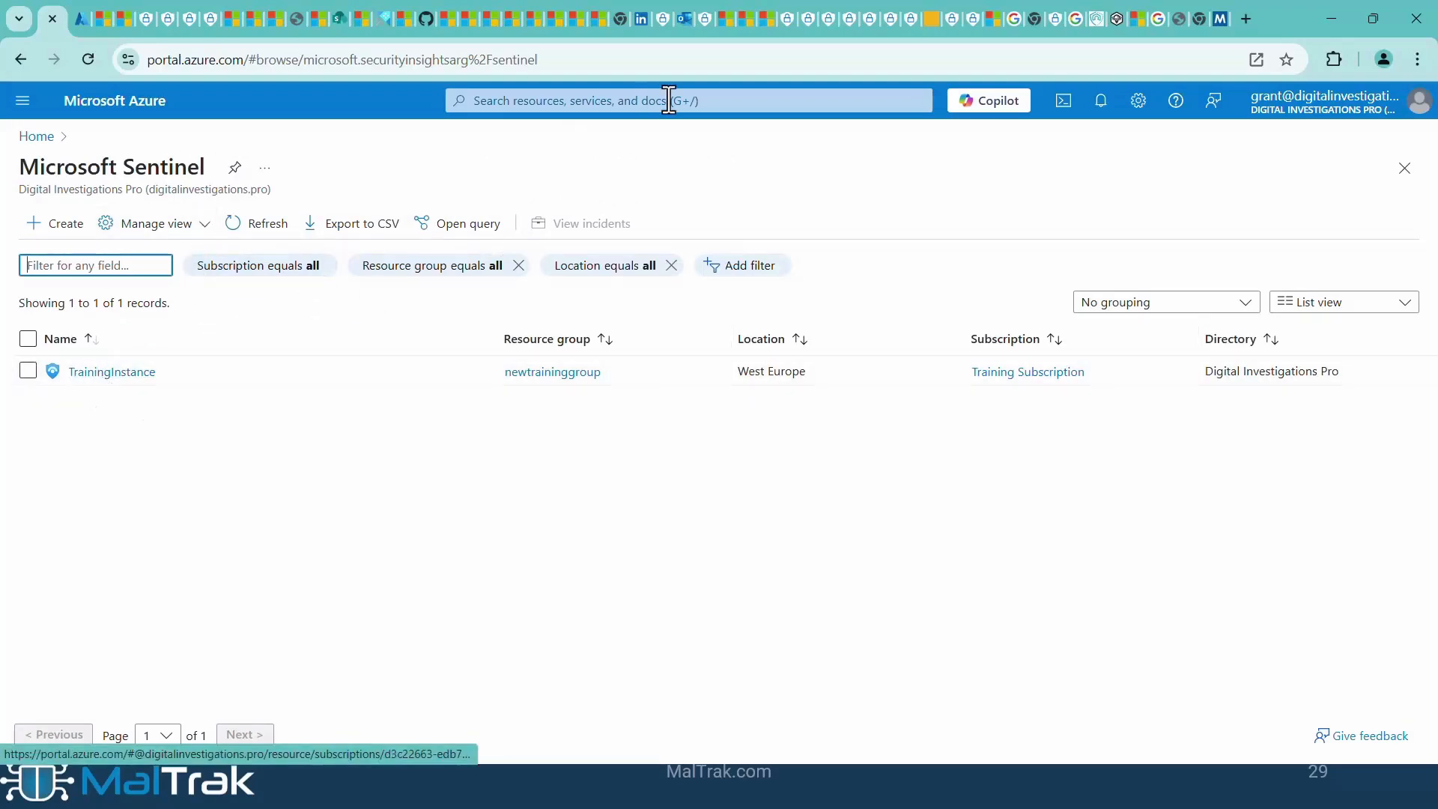
left_click(848, 61)
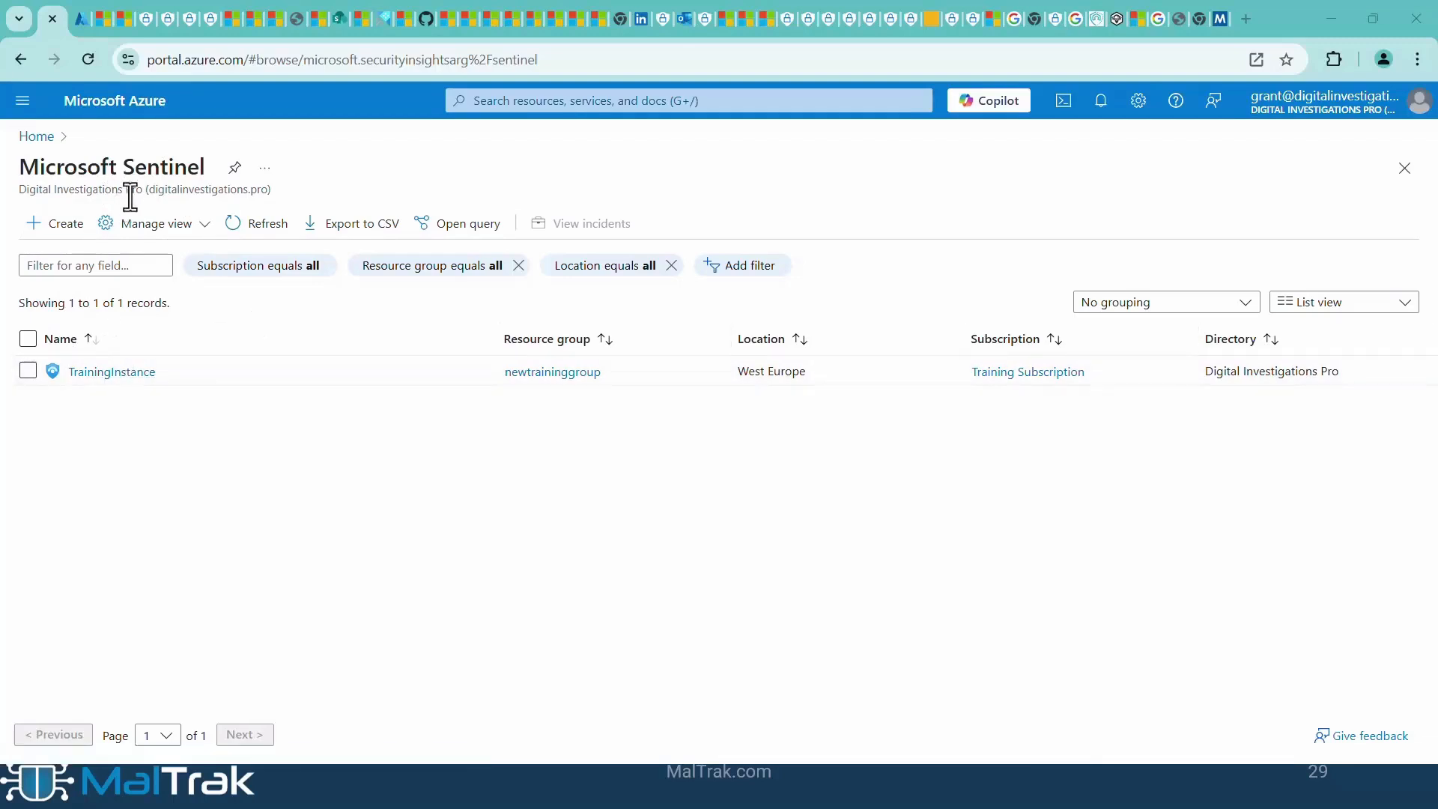
left_click(114, 373)
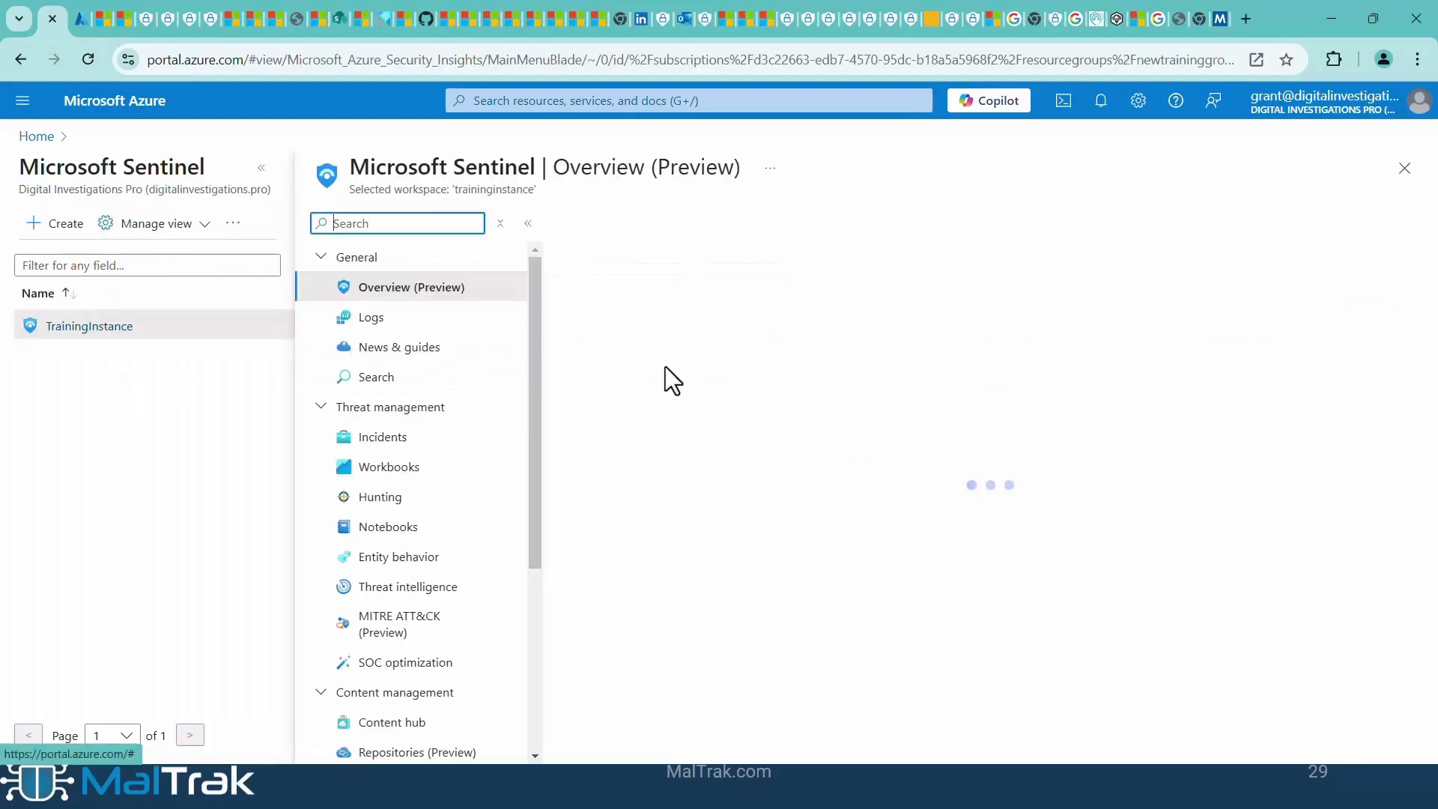
left_click(262, 167)
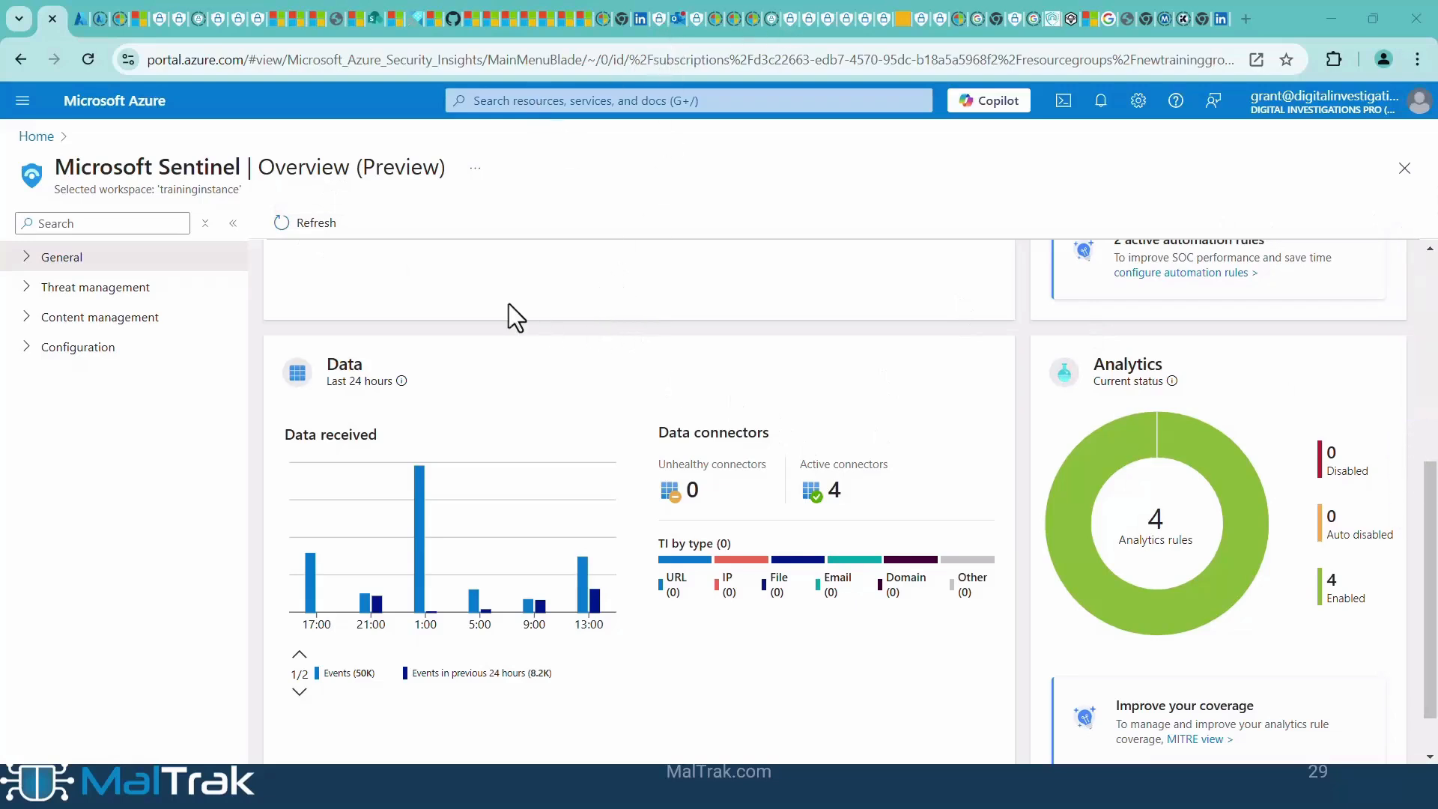
- Expand Sentinel's General and Threat management sections and open the Hunting page
left_click_drag(63, 170, 449, 168)
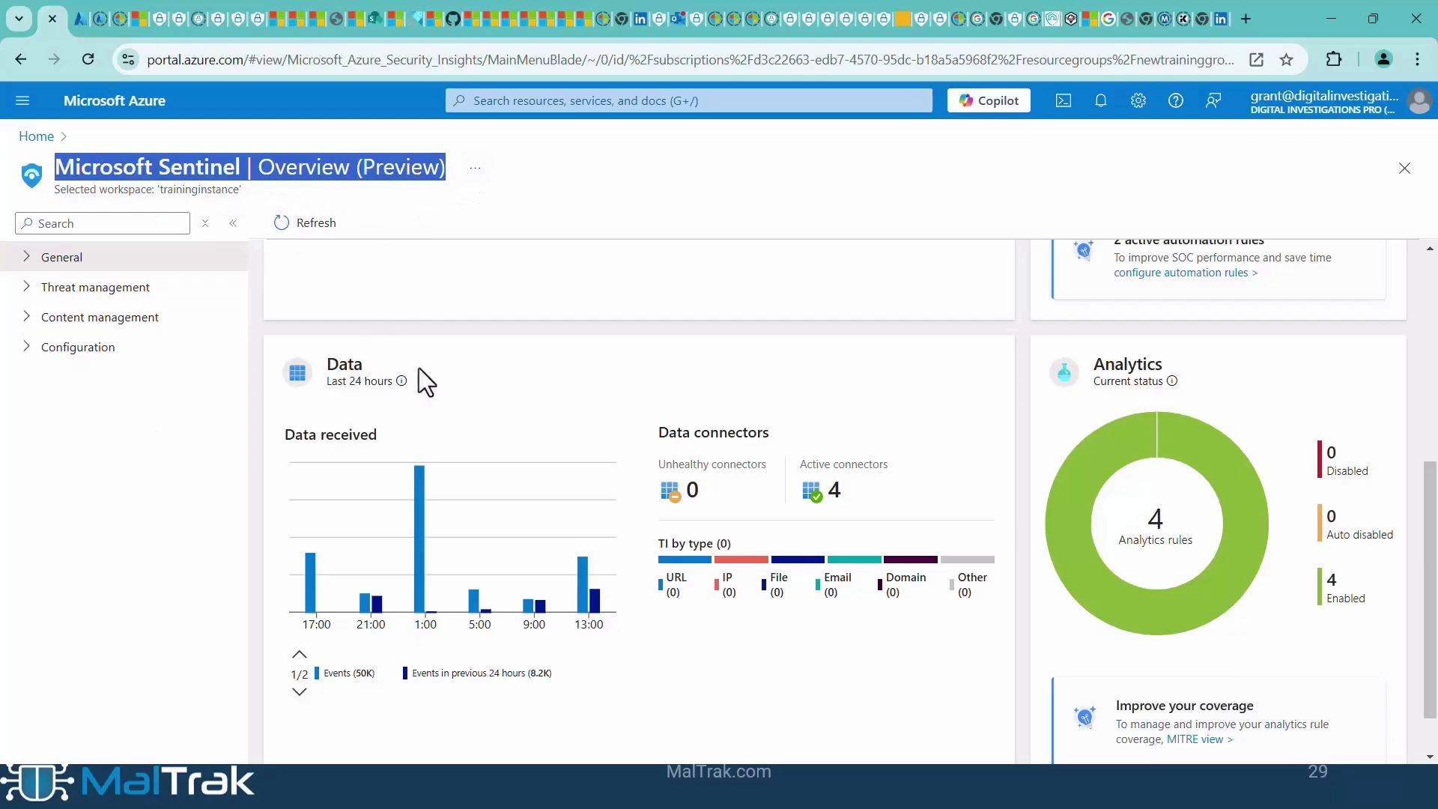
left_click(31, 258)
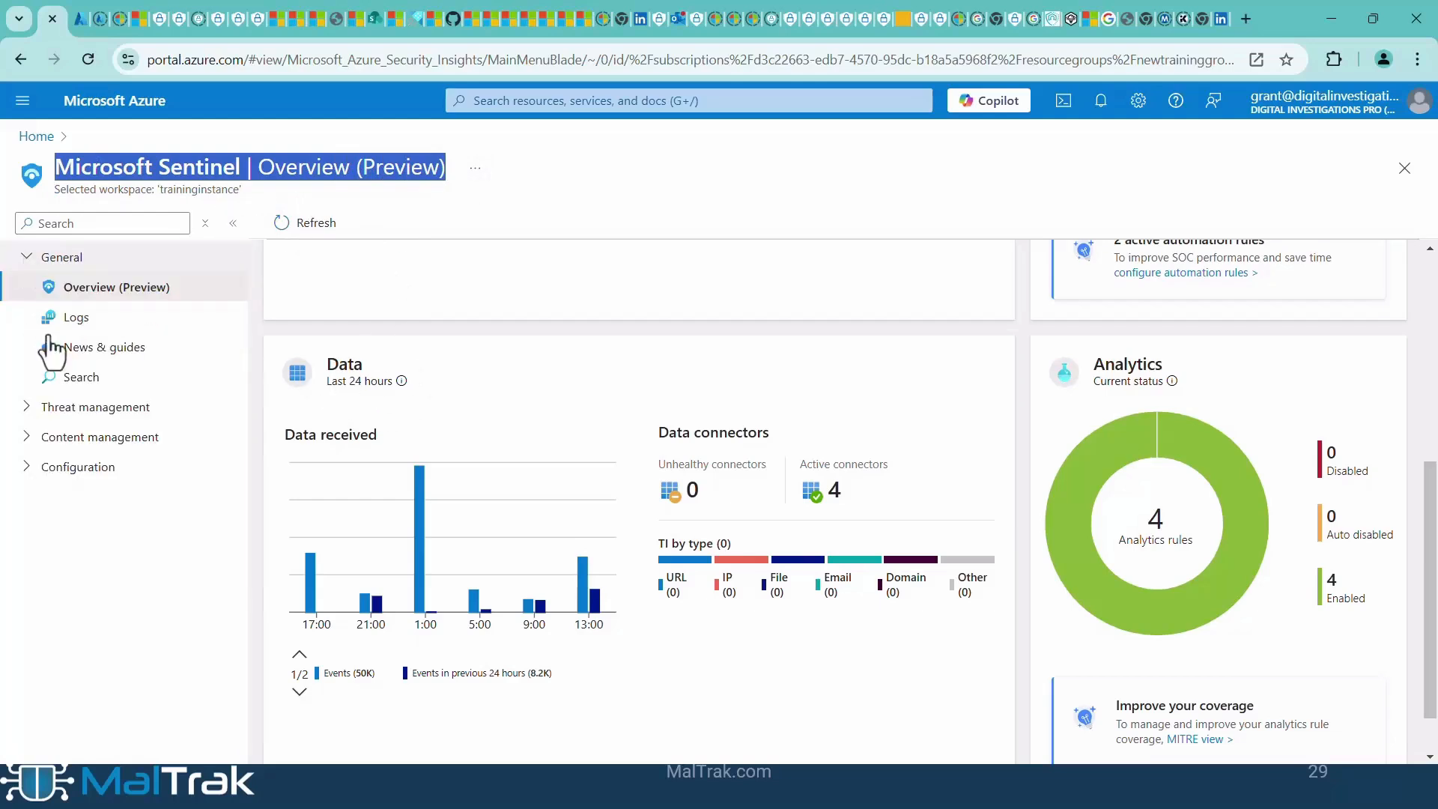
left_click(30, 407)
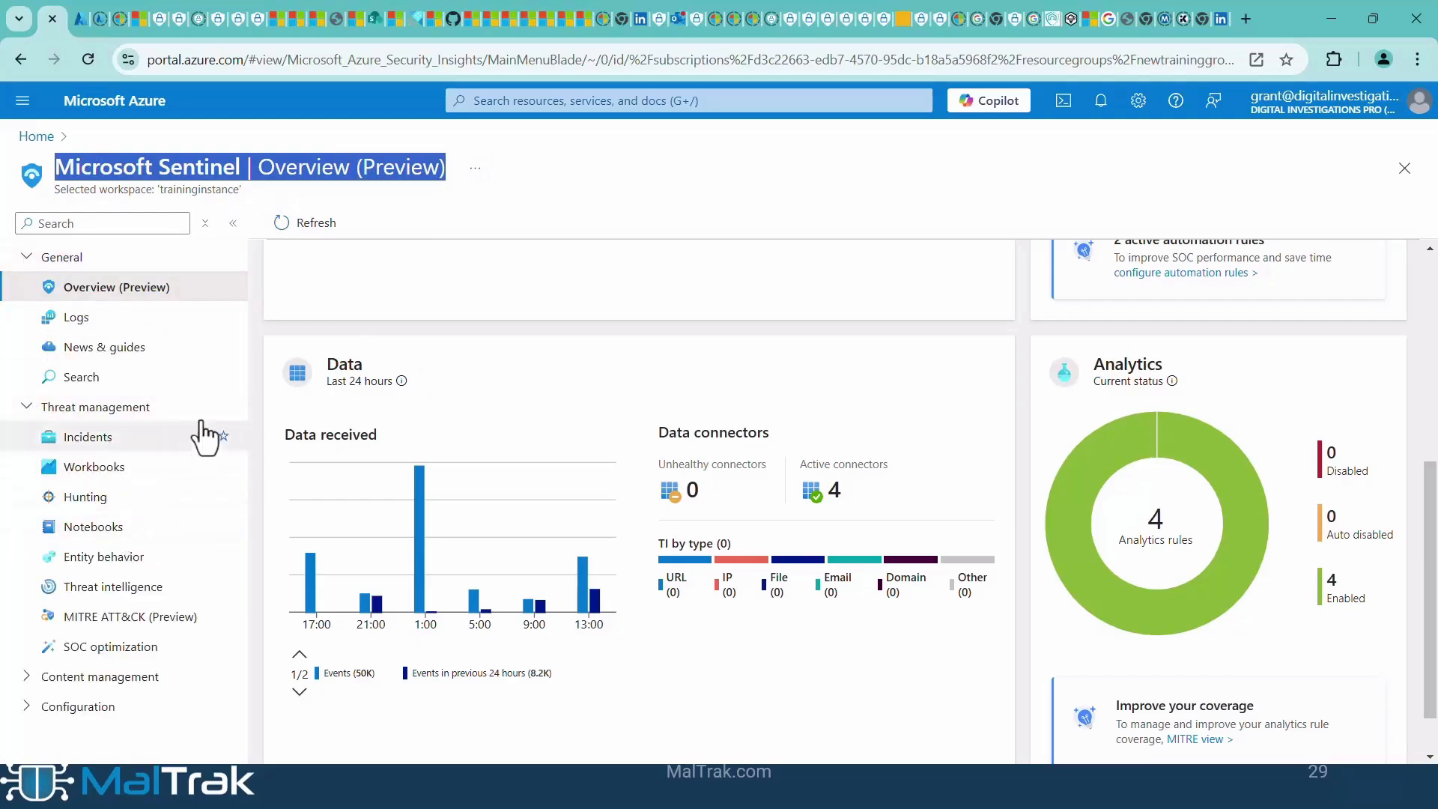
left_click(97, 500)
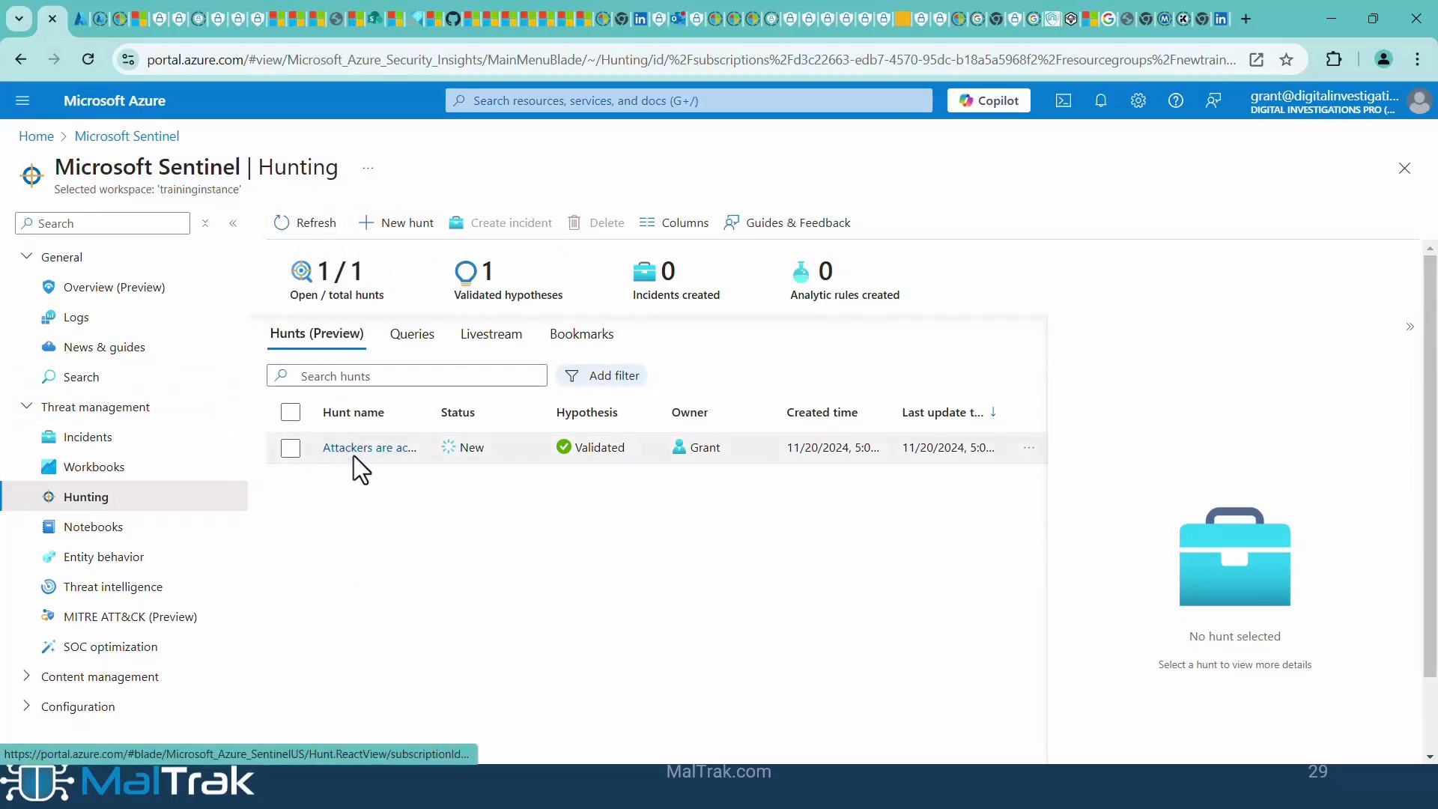
- Start a new hunt named "Attackers are accessing credentials via LSASS dump" with its hypothesis set to Invalidated
left_click(373, 225)
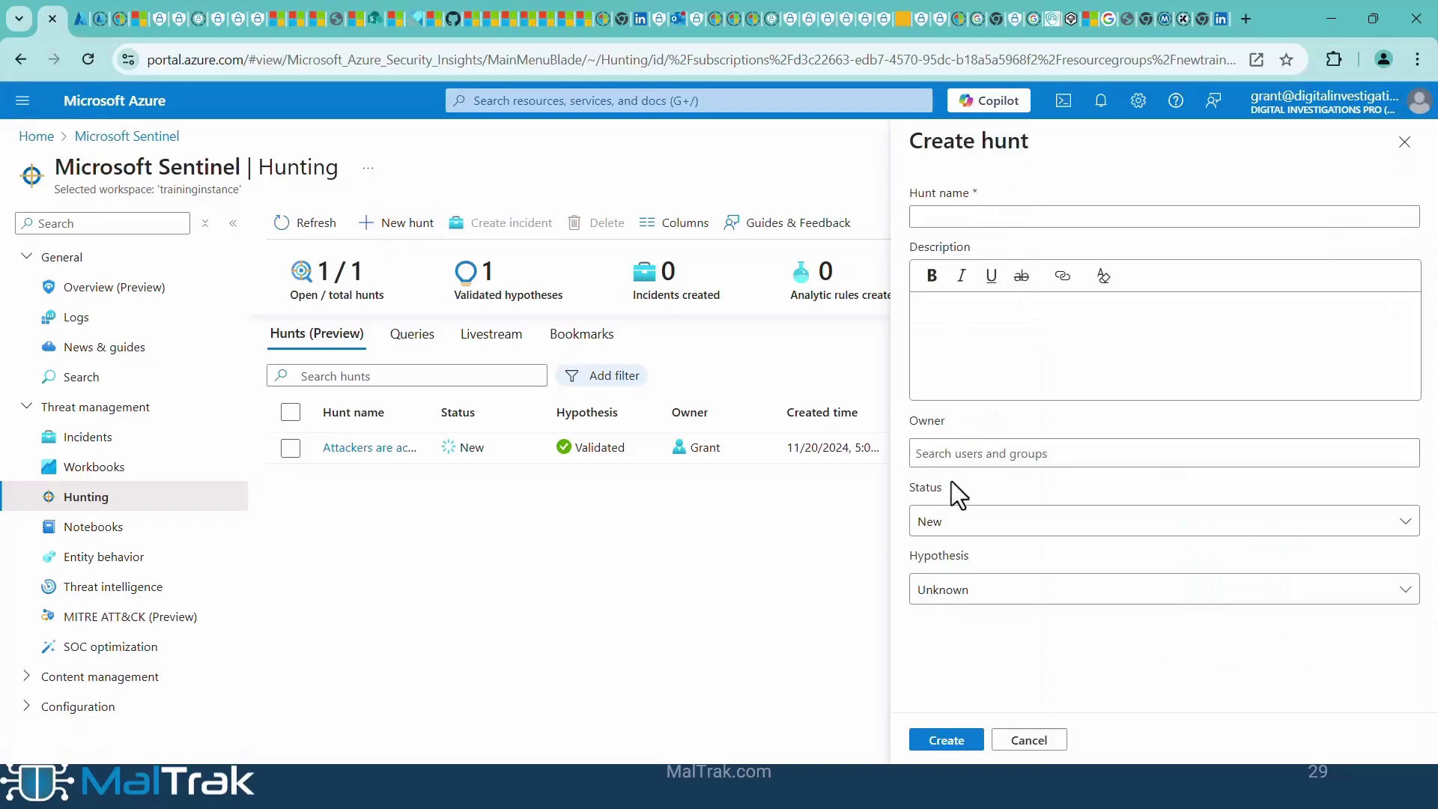
left_click(953, 591)
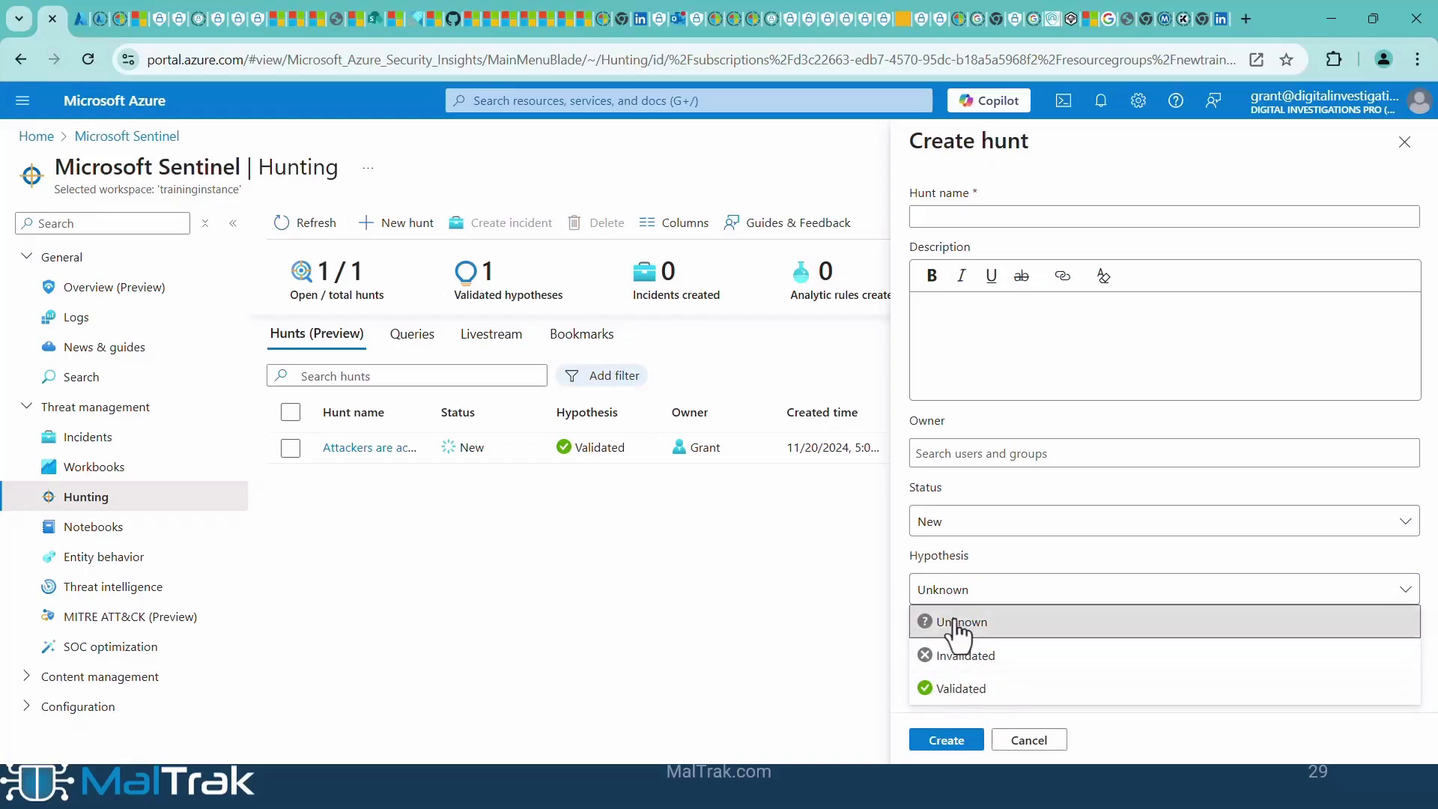
left_click(966, 658)
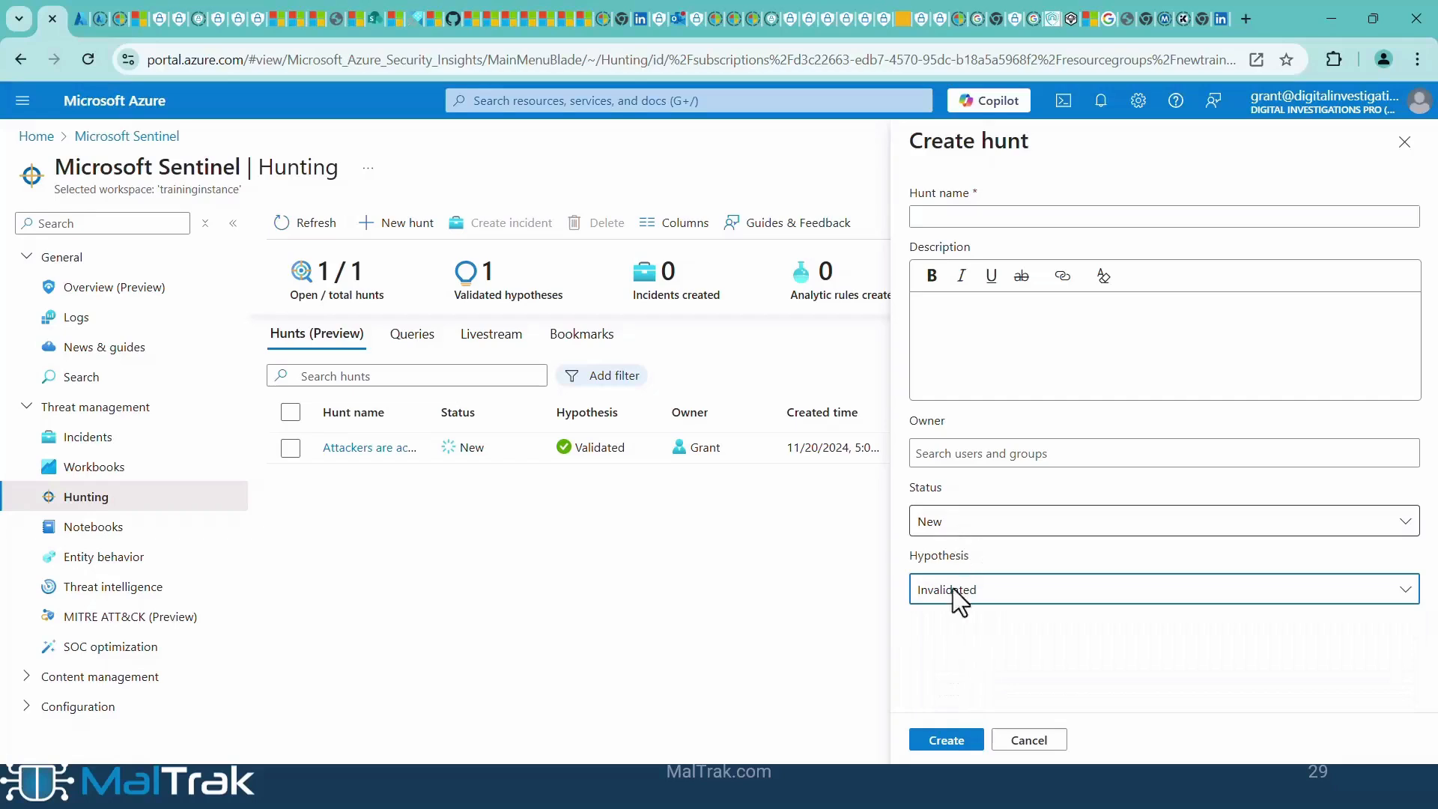
left_click(964, 218)
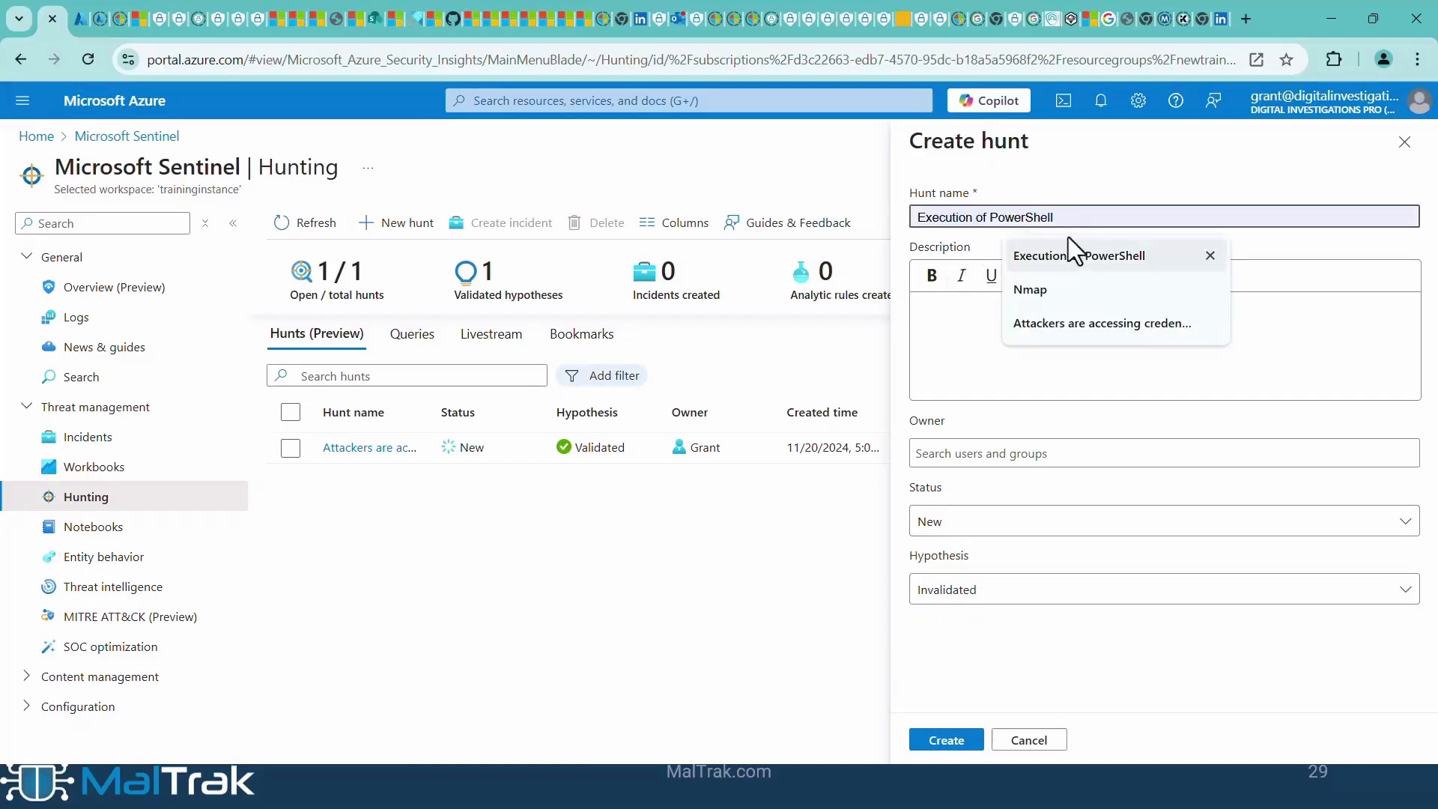
left_click(1032, 323)
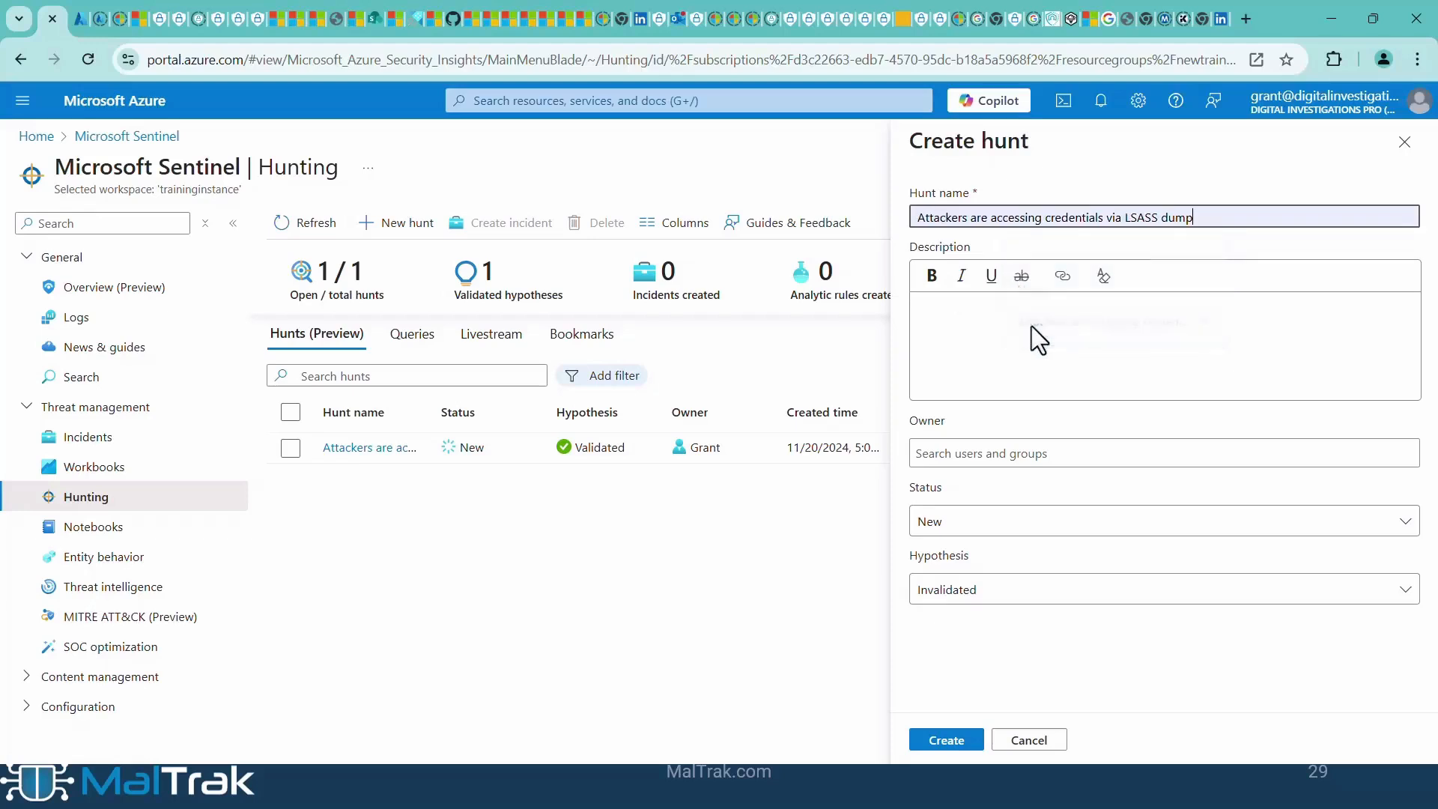
- Describe the hunt as "Attackers may be using Procdump or another tool such as Mimikatz for credential dumping/theft and privilege escalation."
left_click(986, 307)
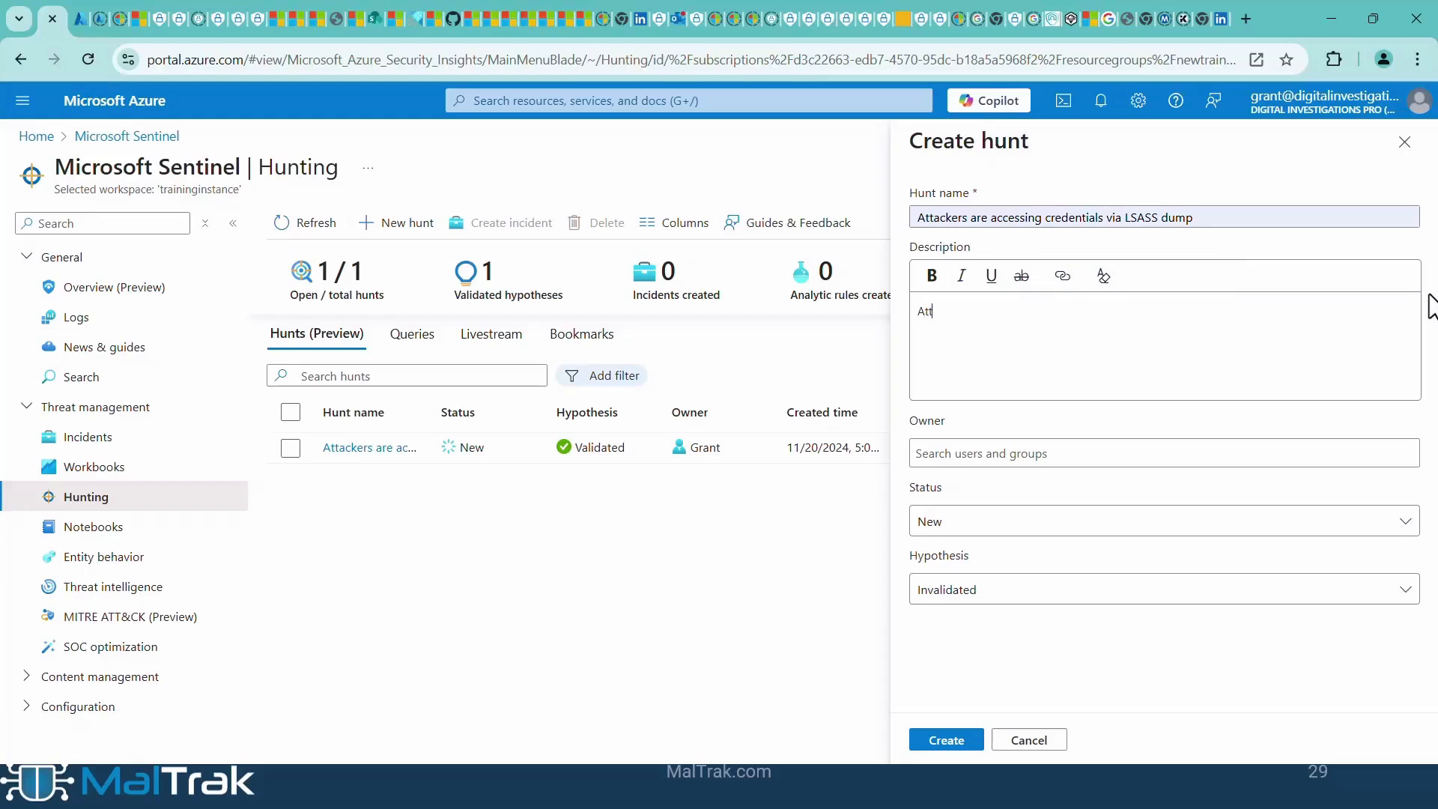
type("Attackers may be using Procdump or another tool f")
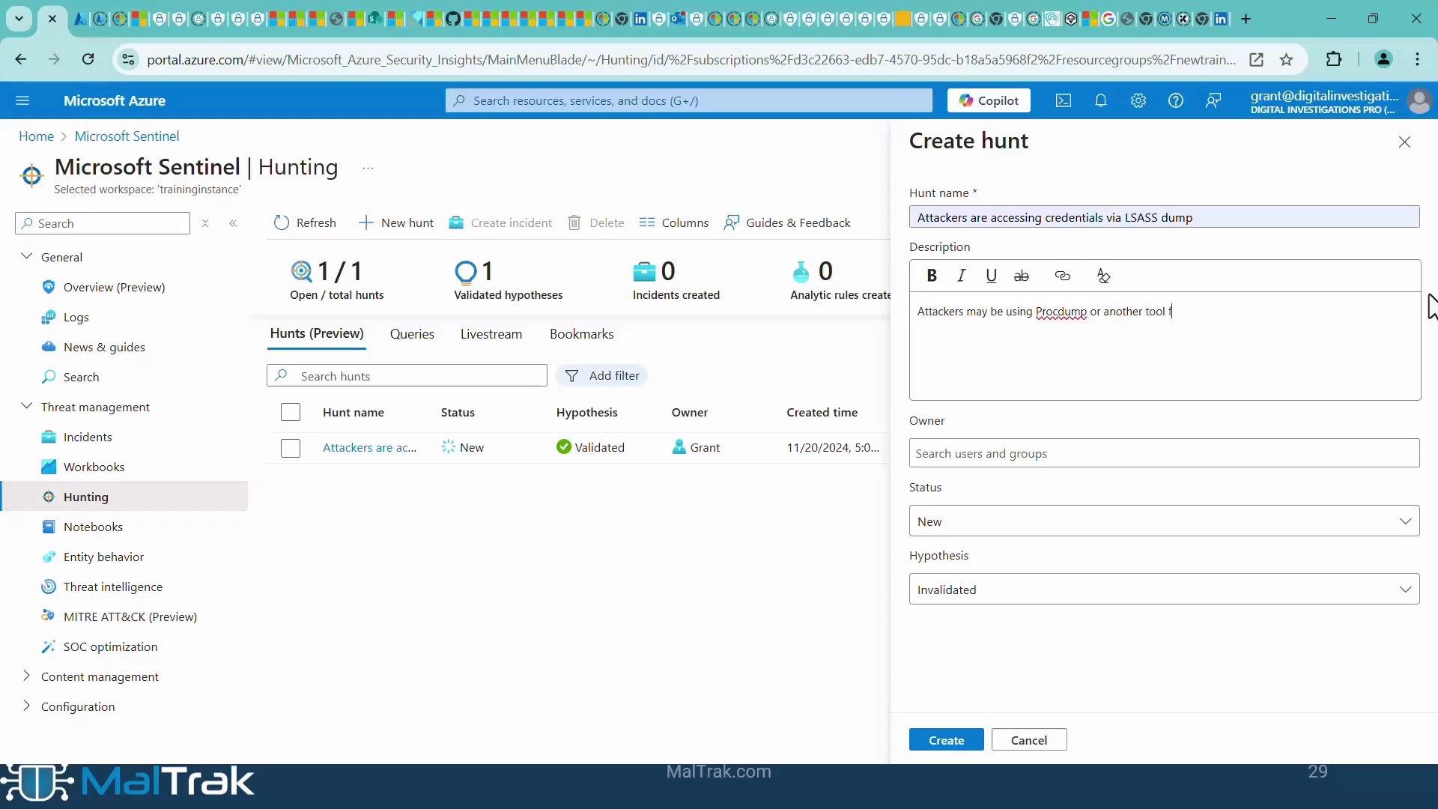
key("BackSpace")
type("such as Min")
key("BackSpace")
type("mikatz for credent")
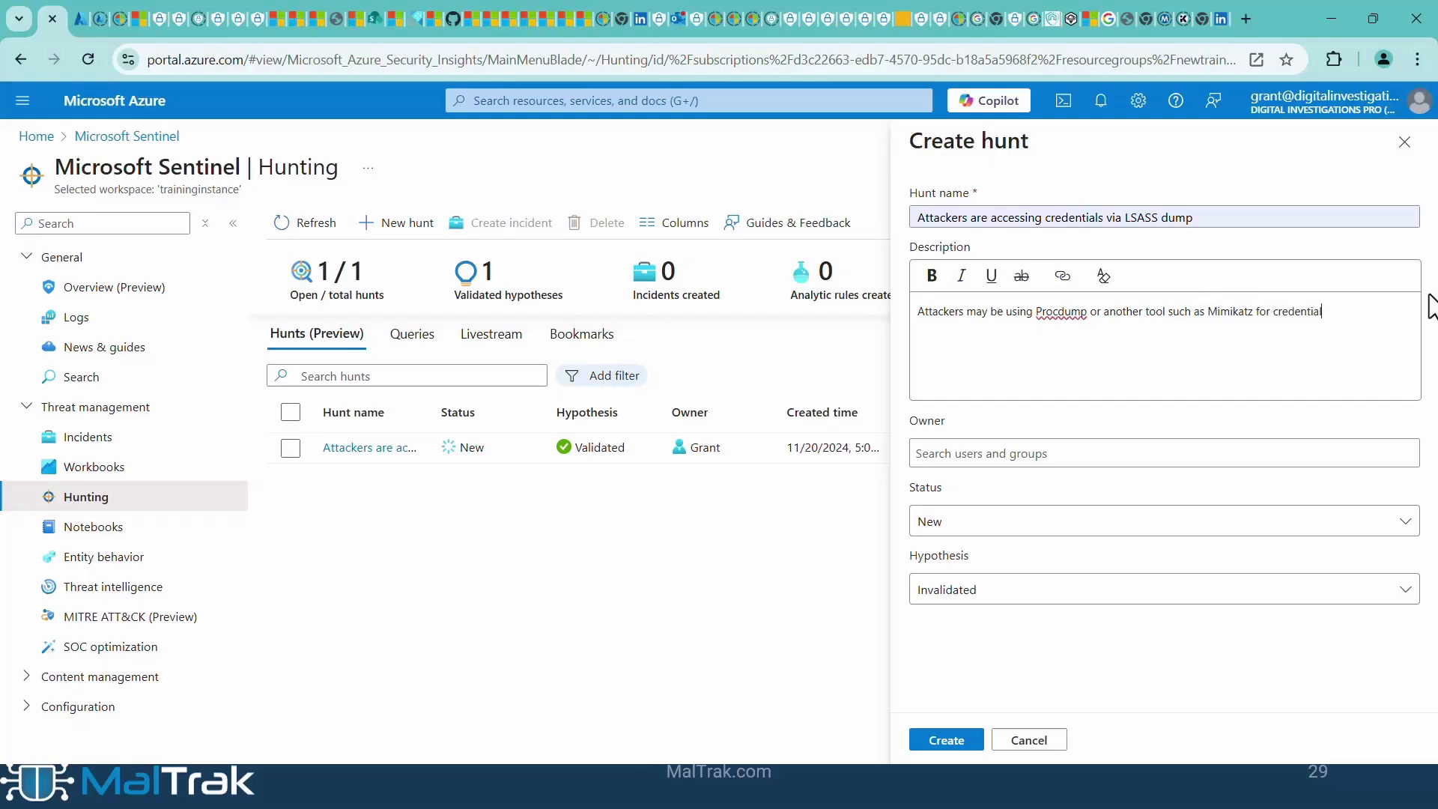
type("ial dumping/theft and")
type(" rp")
key("BackSpace")
key("BackSpace")
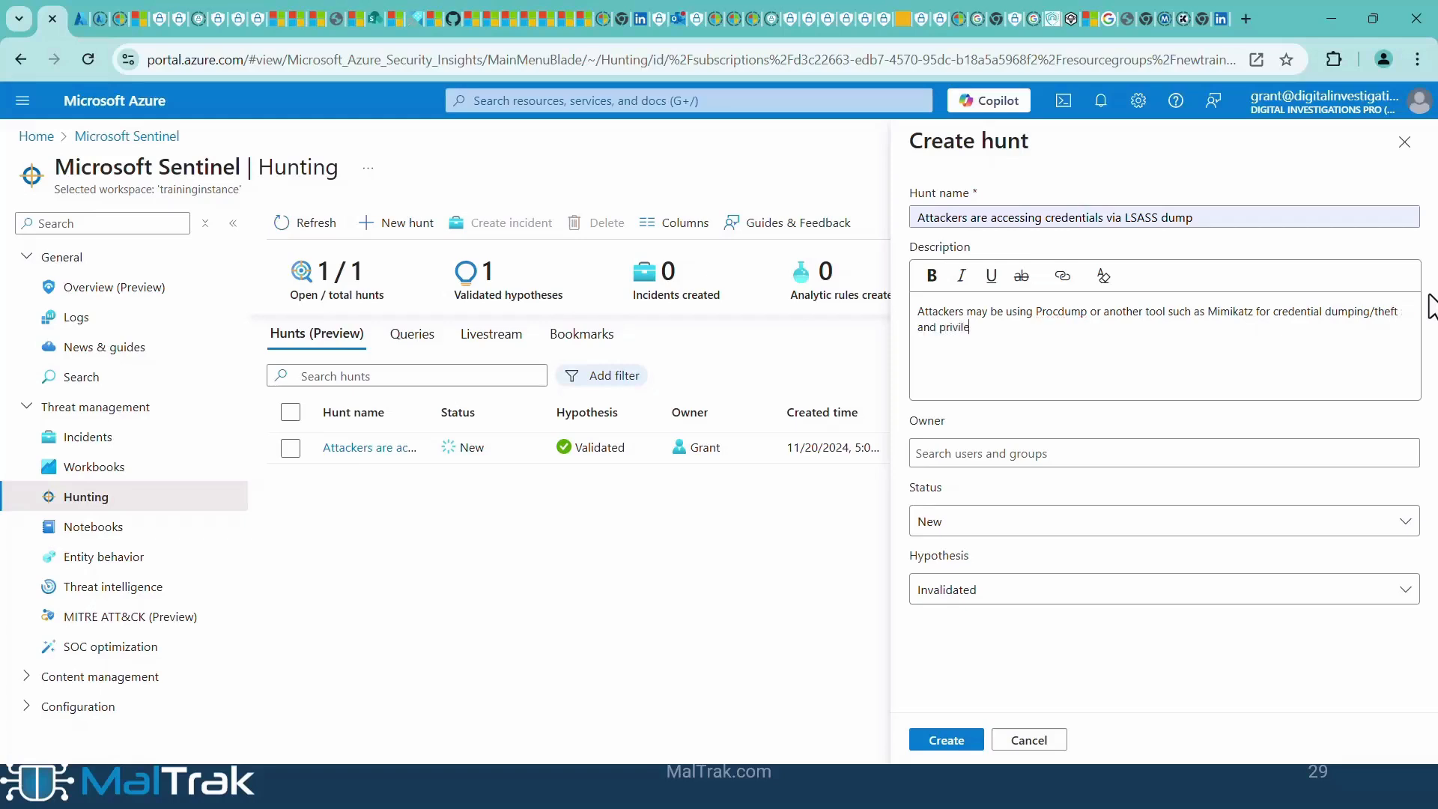
type("privilege ess")
key("BackSpace")
type("calation")
- Review the hunt's name and description and assign the first suggested user as its owner
left_click_drag(1255, 218, 912, 217)
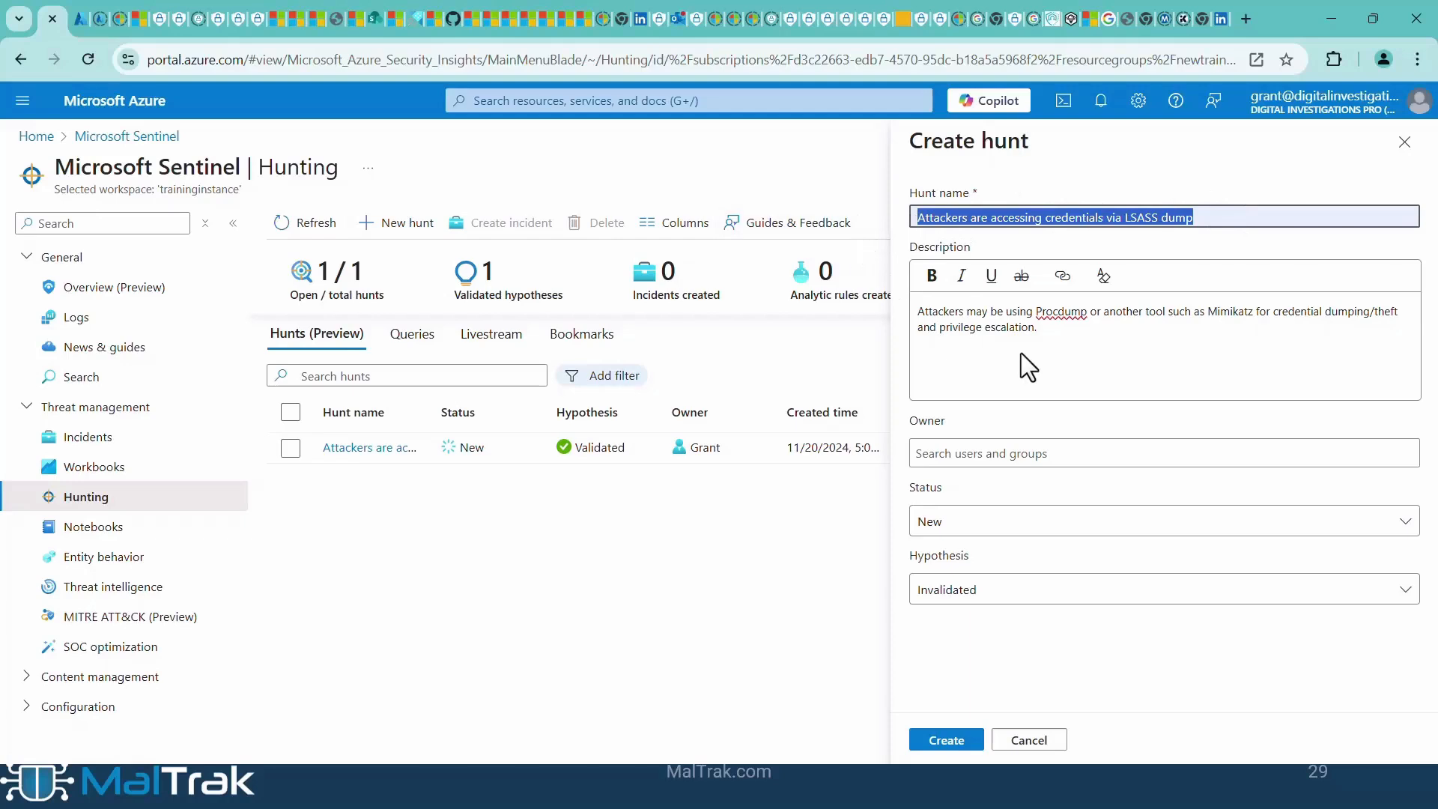
left_click_drag(1053, 330, 901, 275)
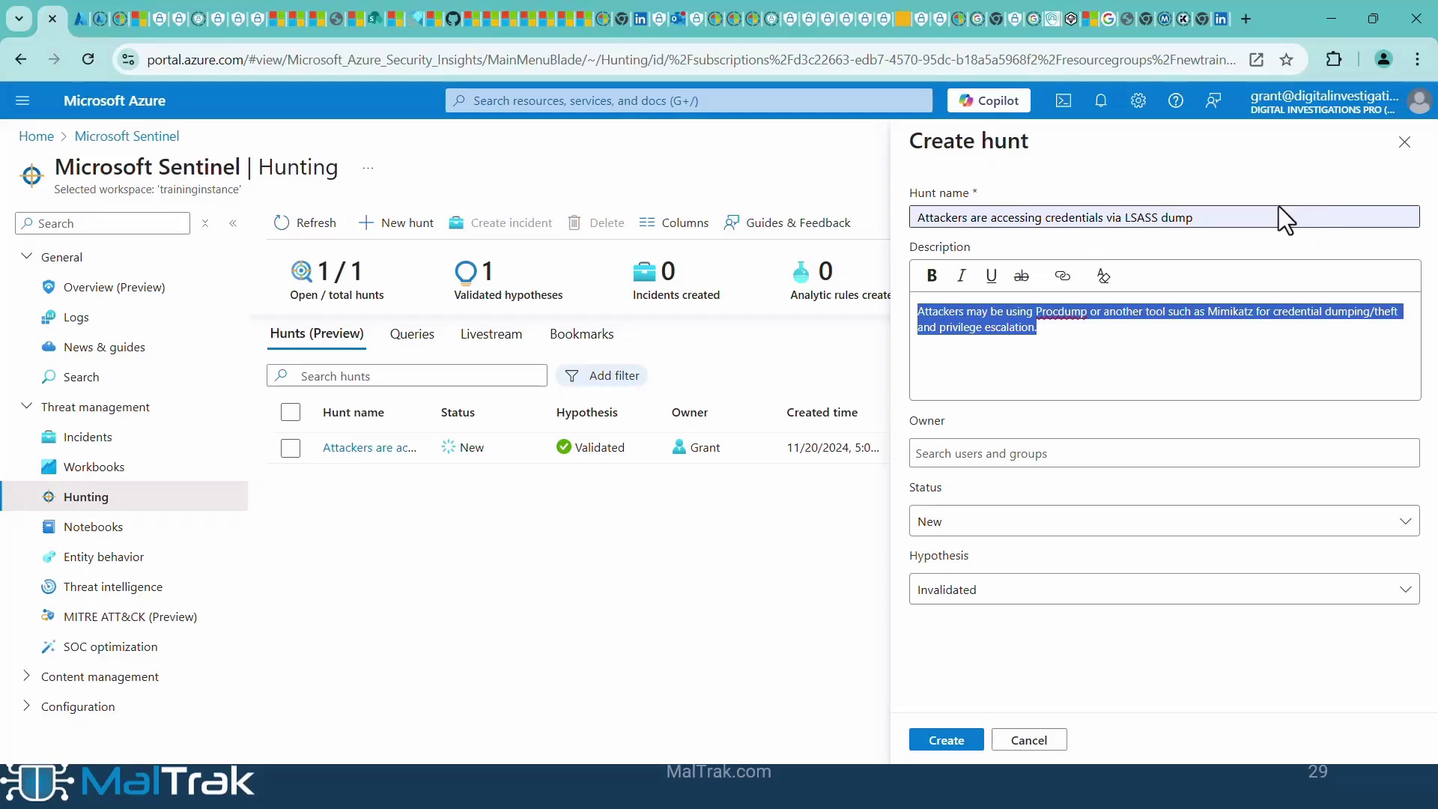
left_click(1103, 453)
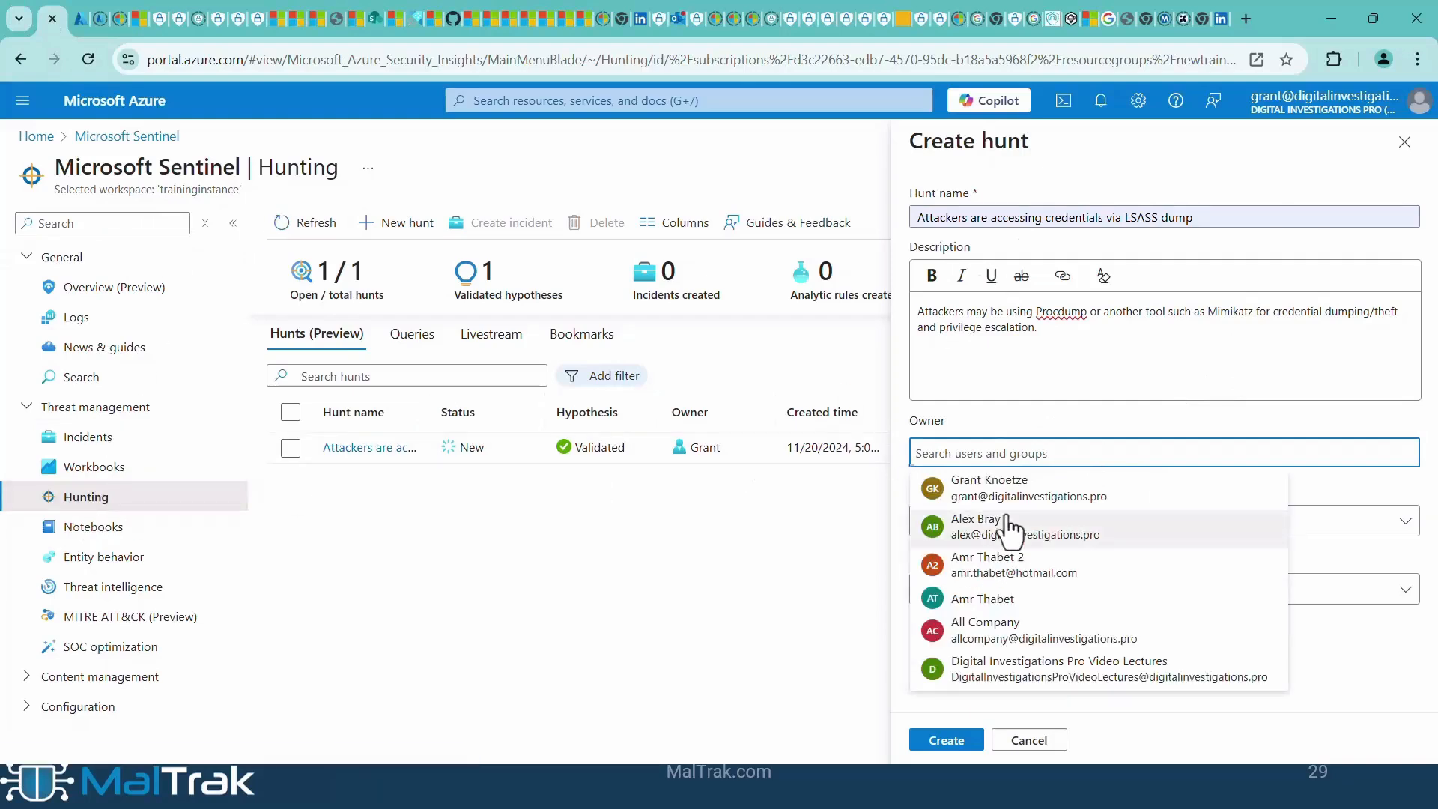
left_click(1011, 507)
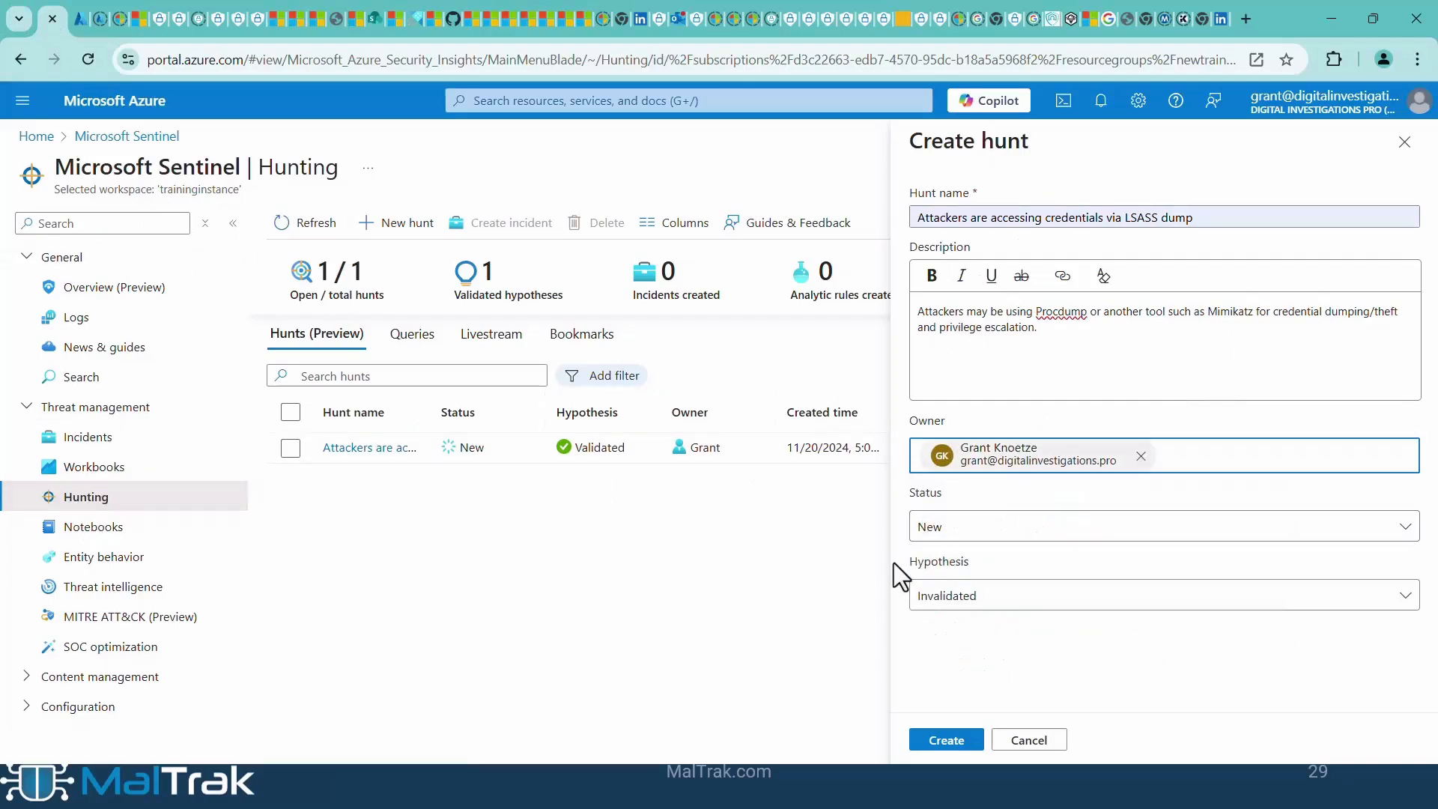
- Set the new hunt's status to Active and create the hunt
left_click(1009, 527)
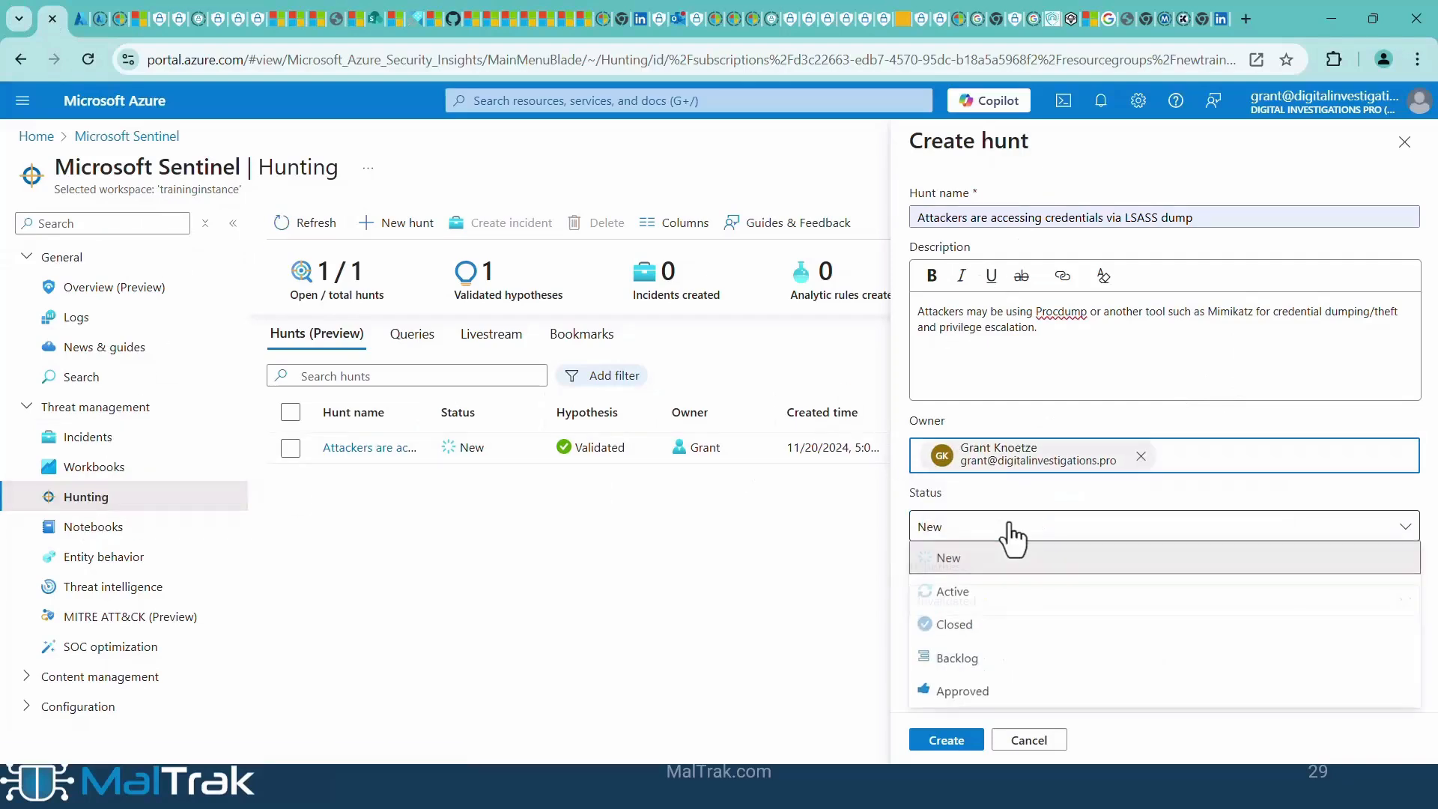
left_click(977, 594)
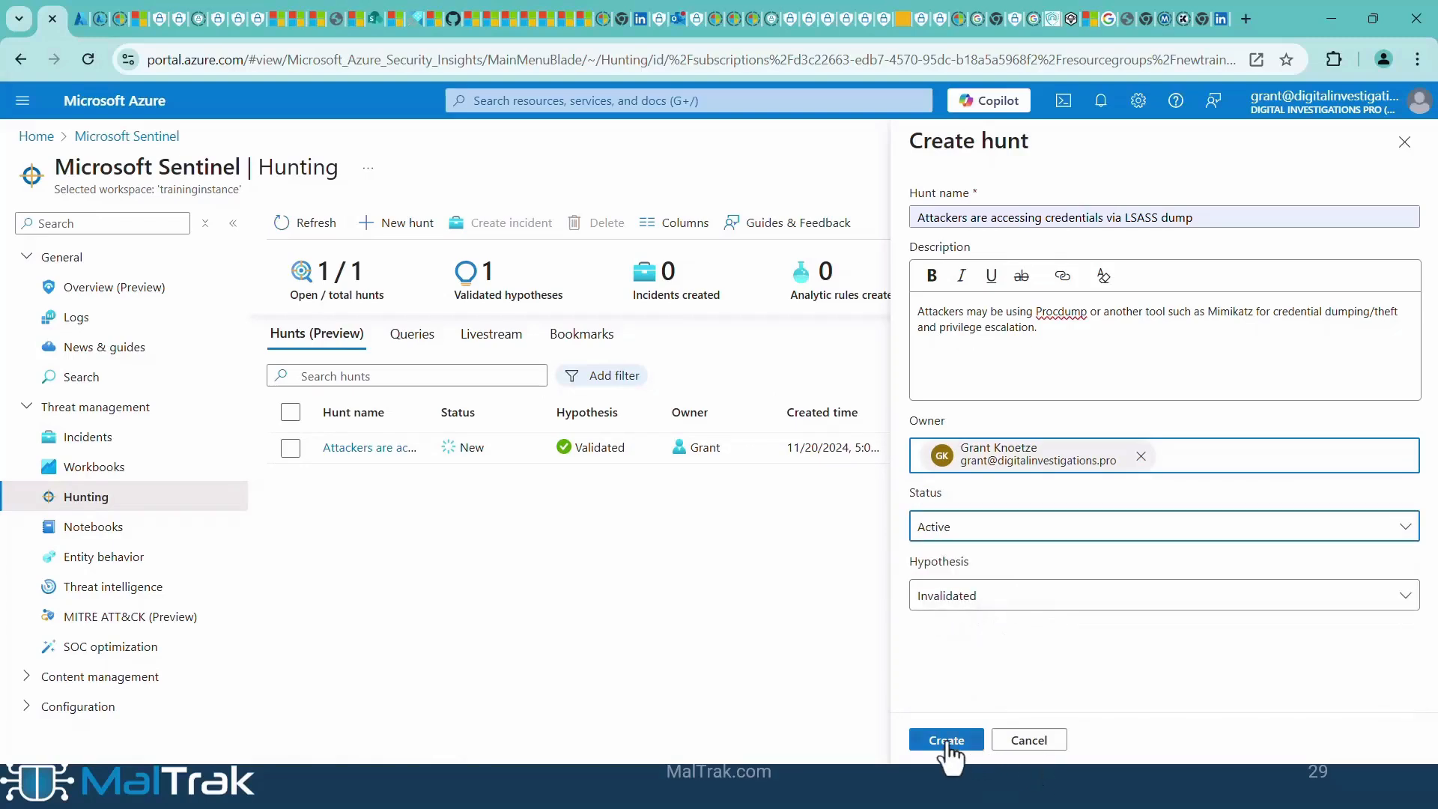
left_click(946, 740)
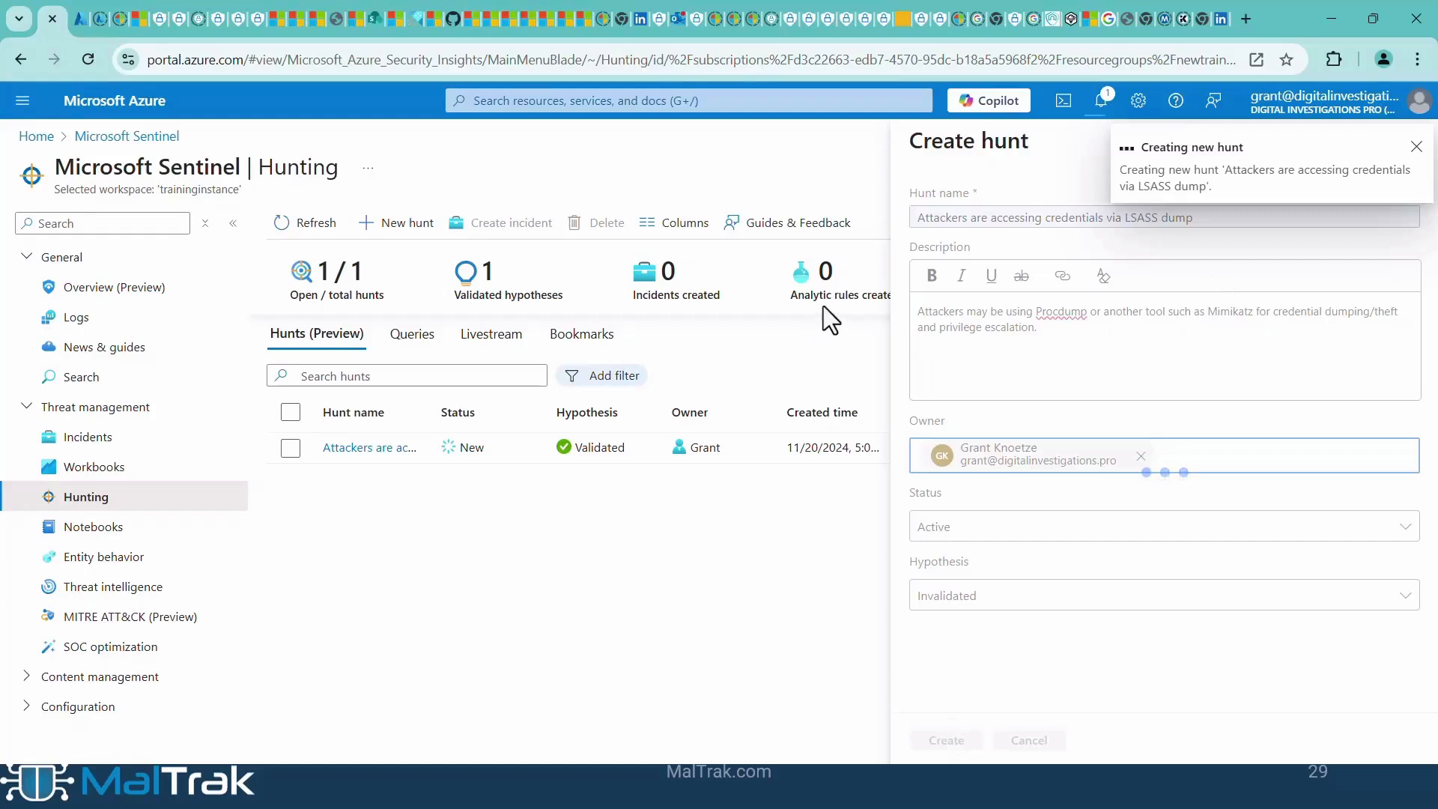
left_click(1412, 150)
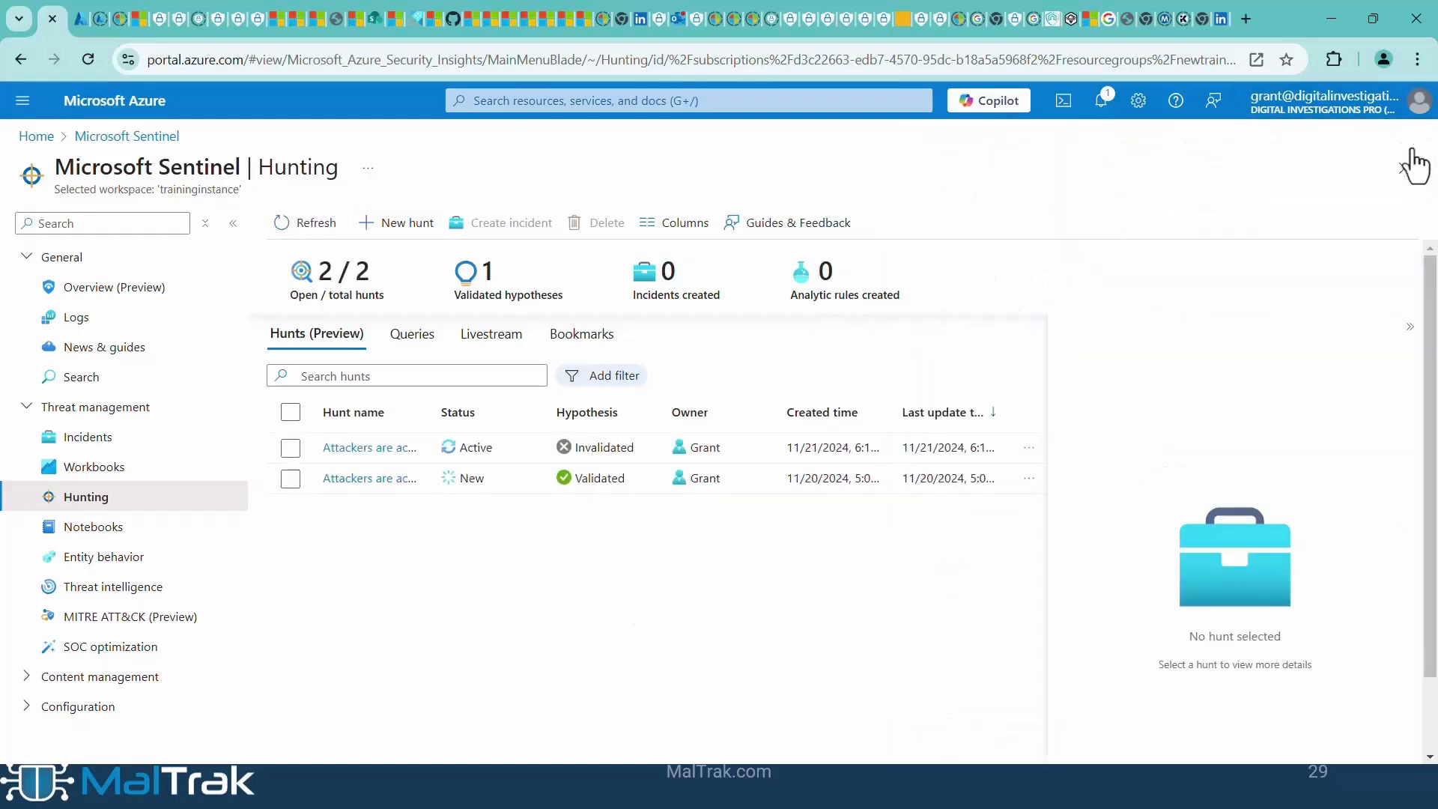
left_click(1401, 167)
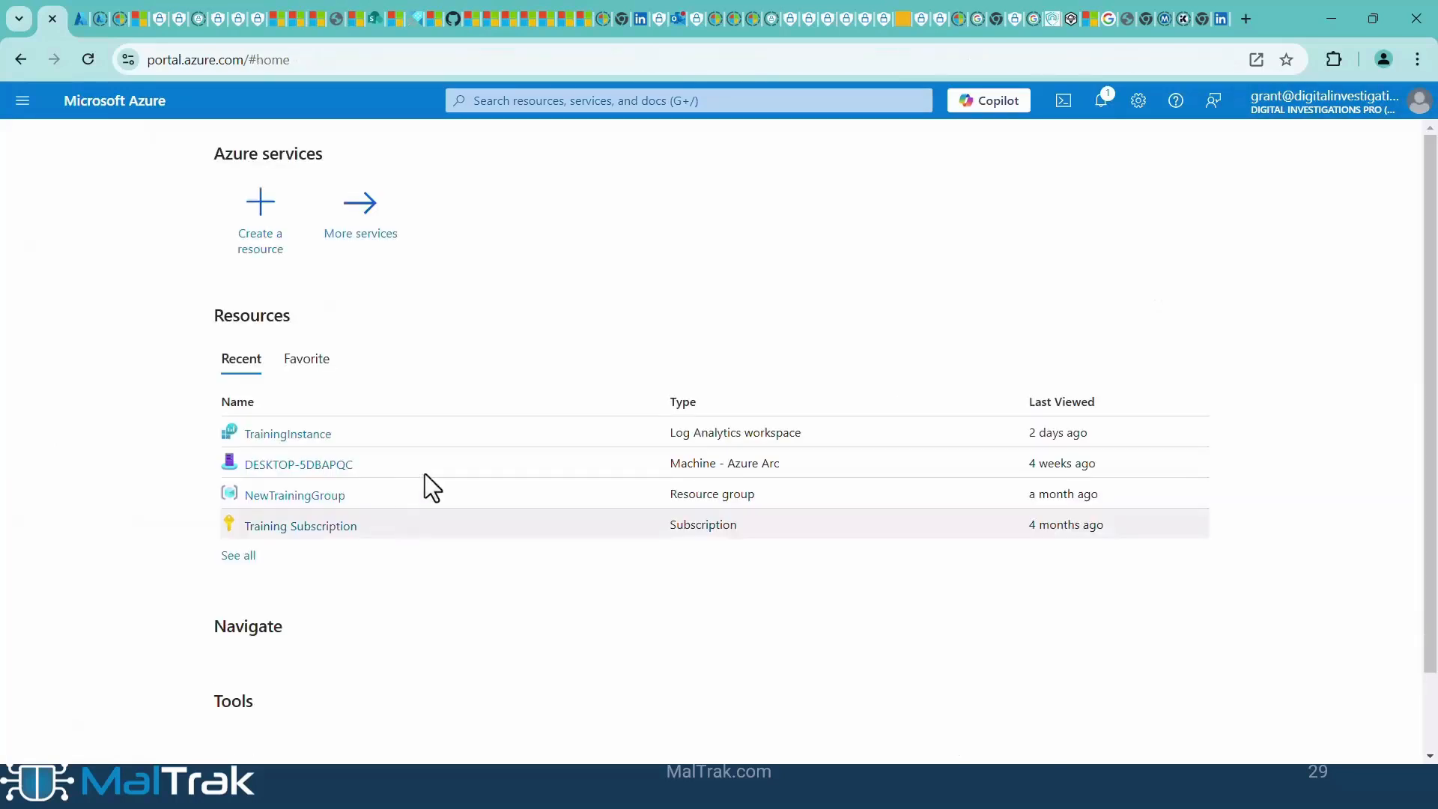
- Reopen the TrainingInstance workspace in Microsoft Sentinel and open the active LSASS dump hunt from its Hunting page
left_click(369, 219)
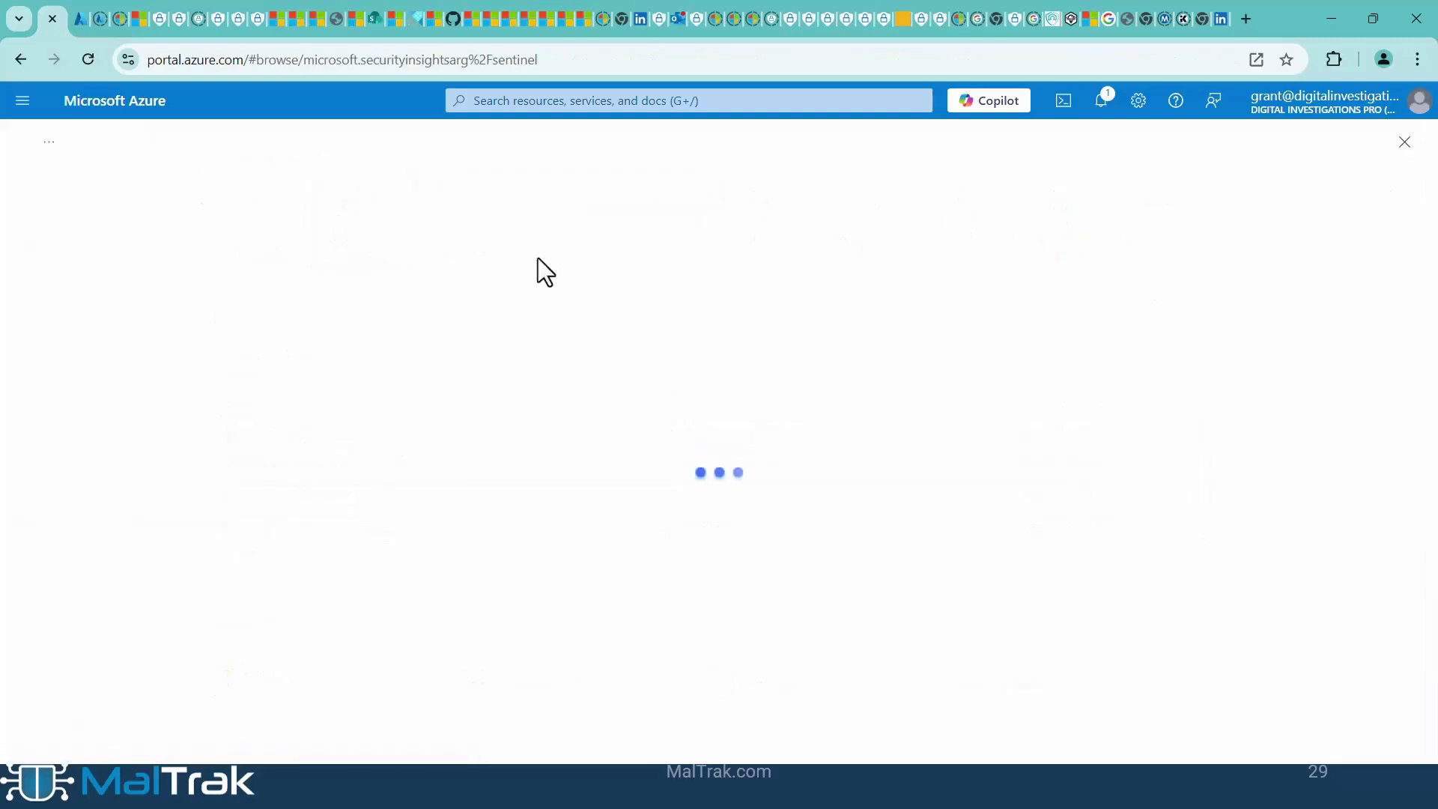
left_click(103, 371)
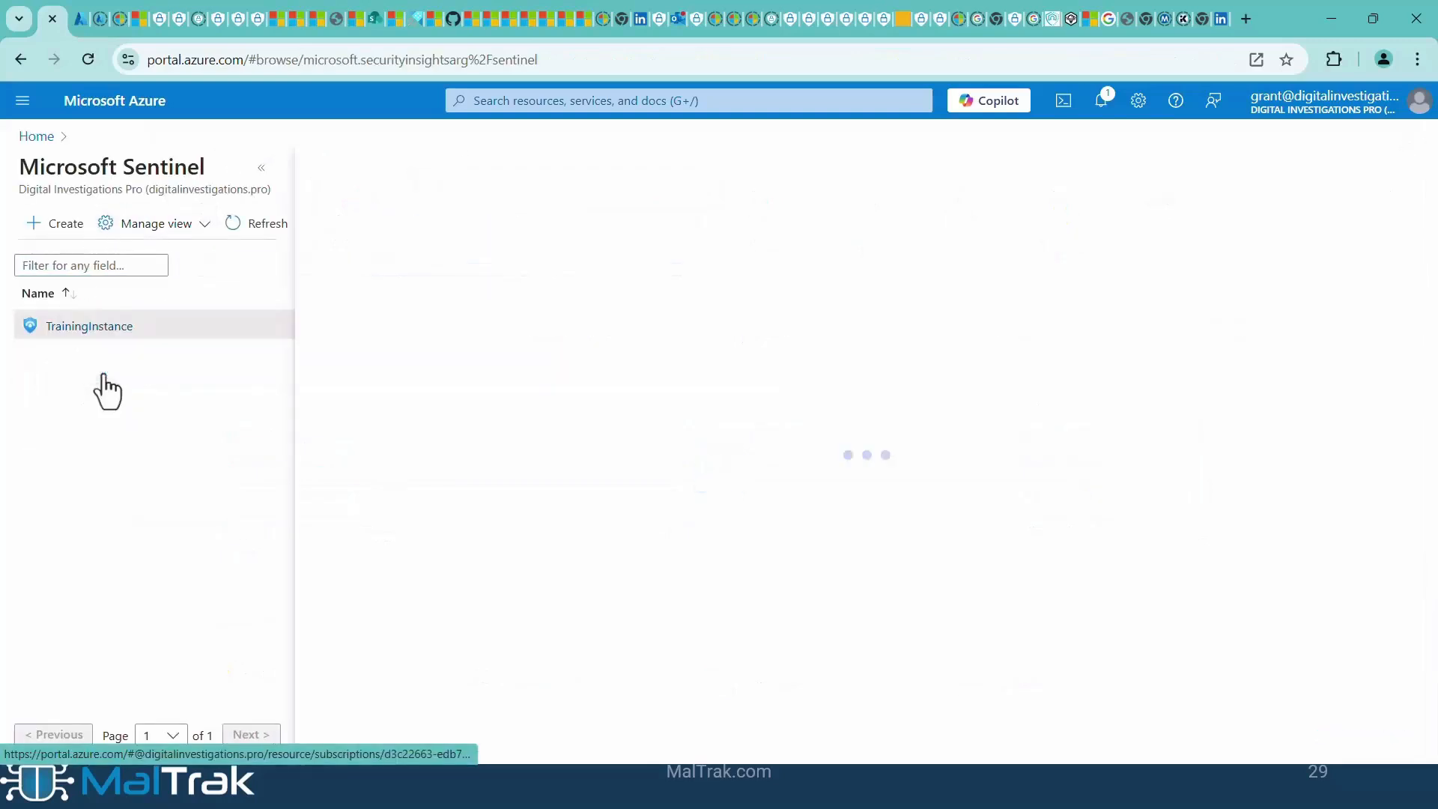
left_click(262, 168)
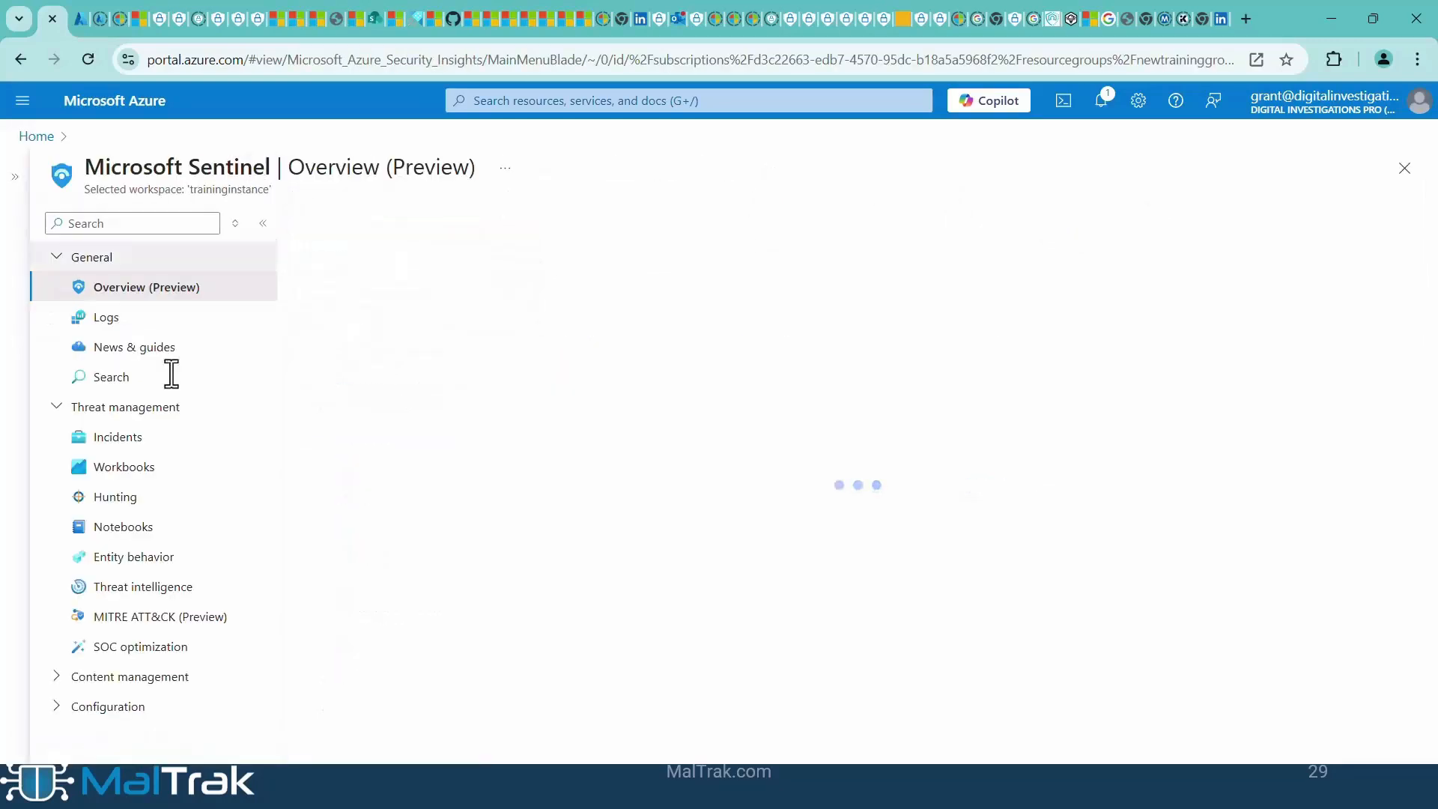
left_click(111, 499)
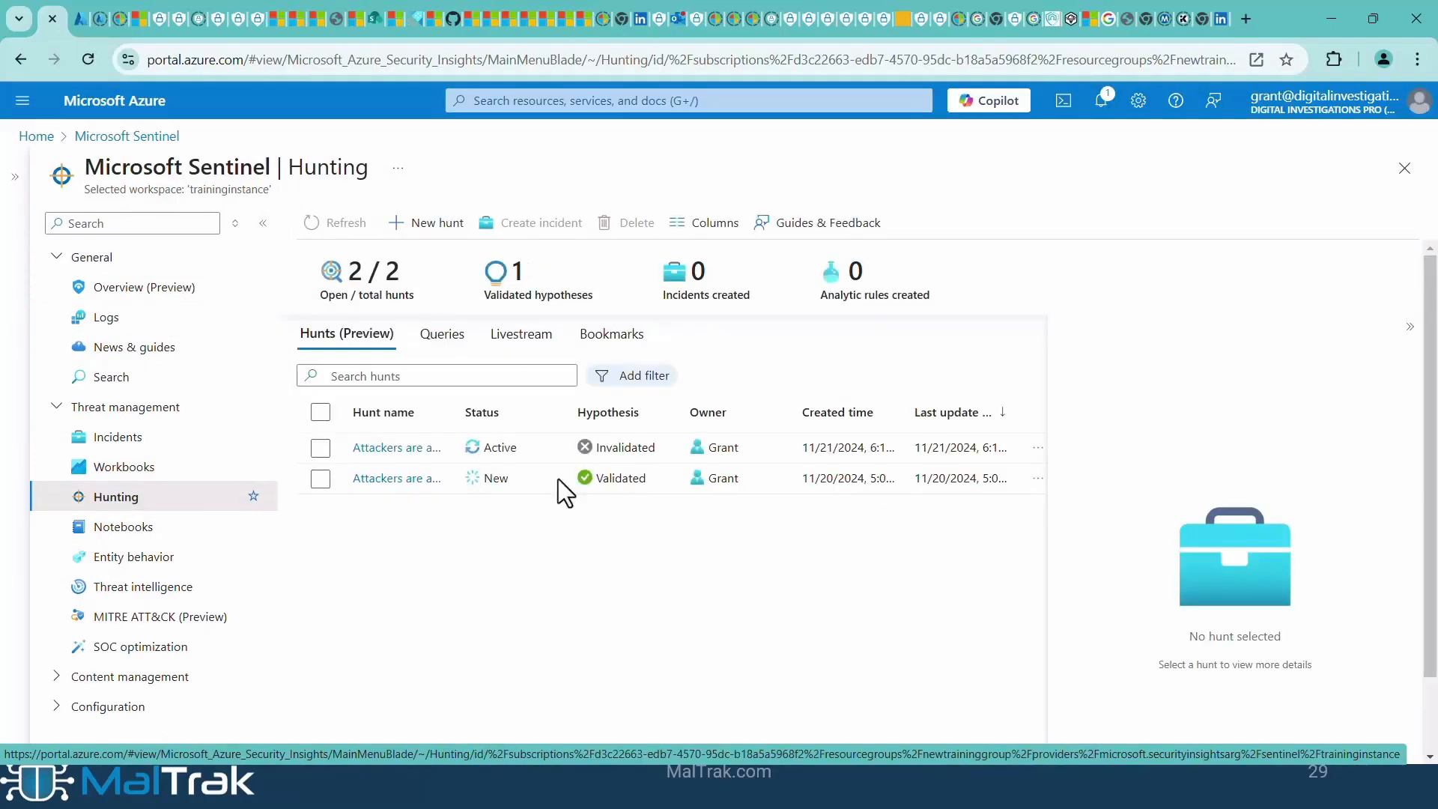
left_click(412, 452)
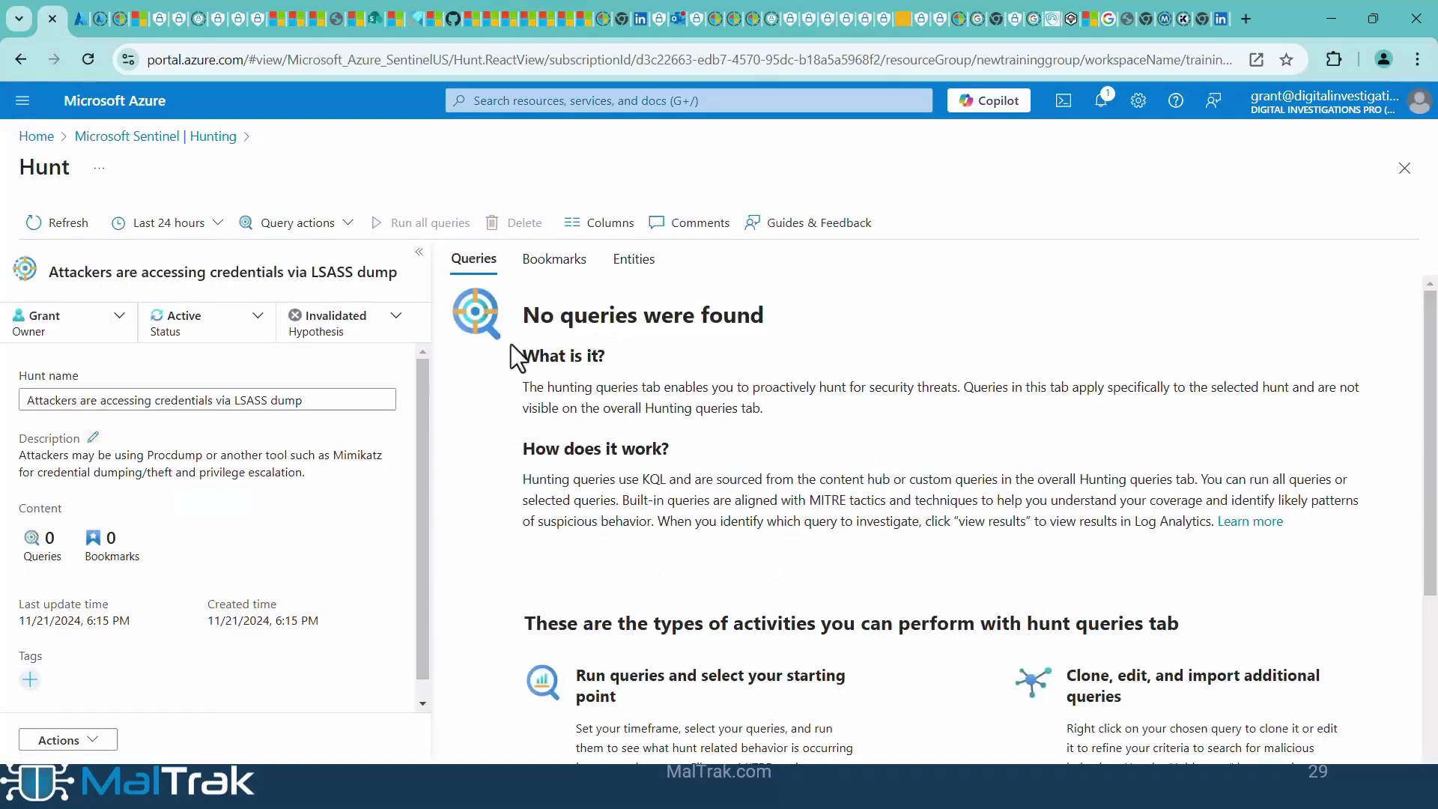
- Read the hunt's introduction to what hunting queries are and how they work
left_click(349, 225)
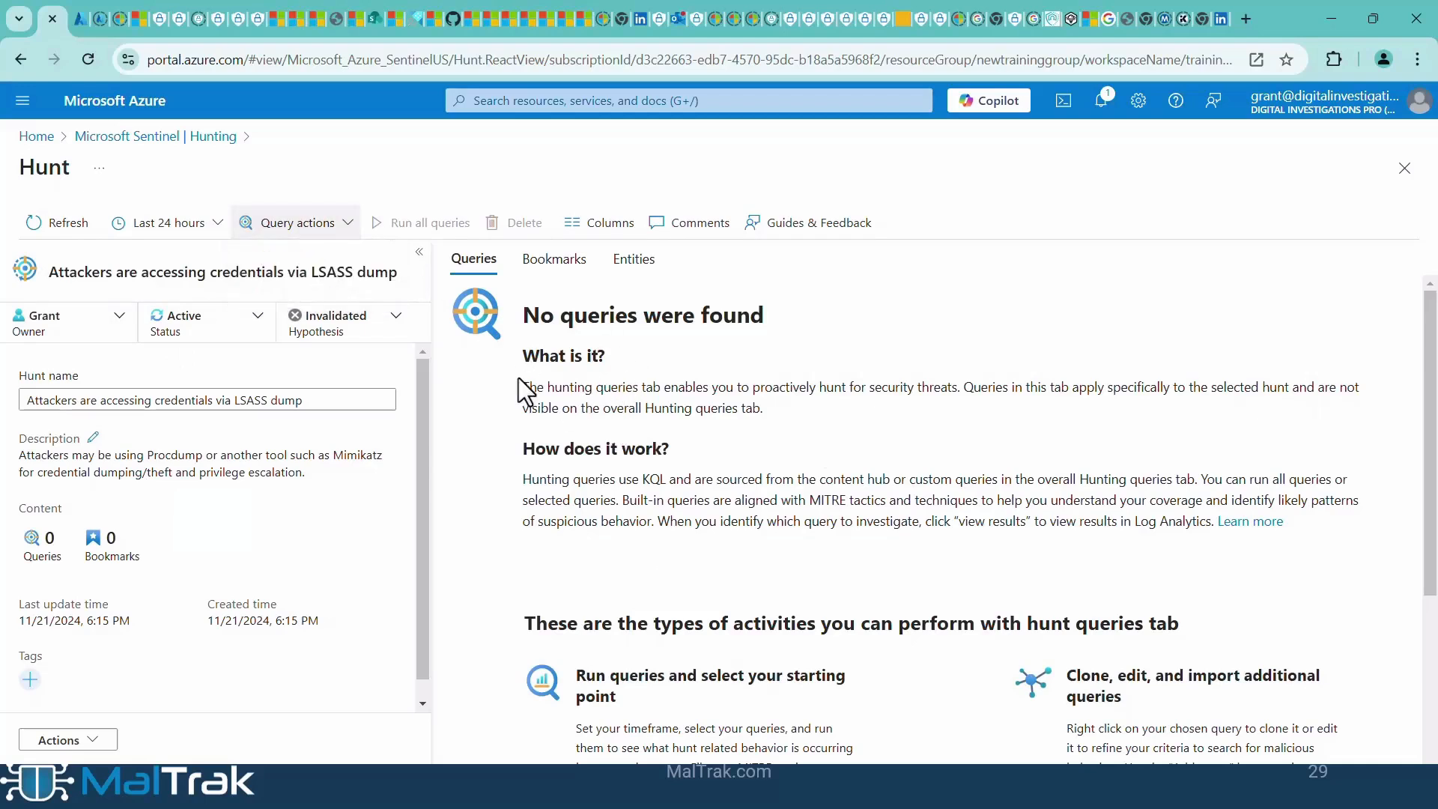
left_click_drag(529, 387, 763, 411)
left_click(978, 415)
left_click(760, 423)
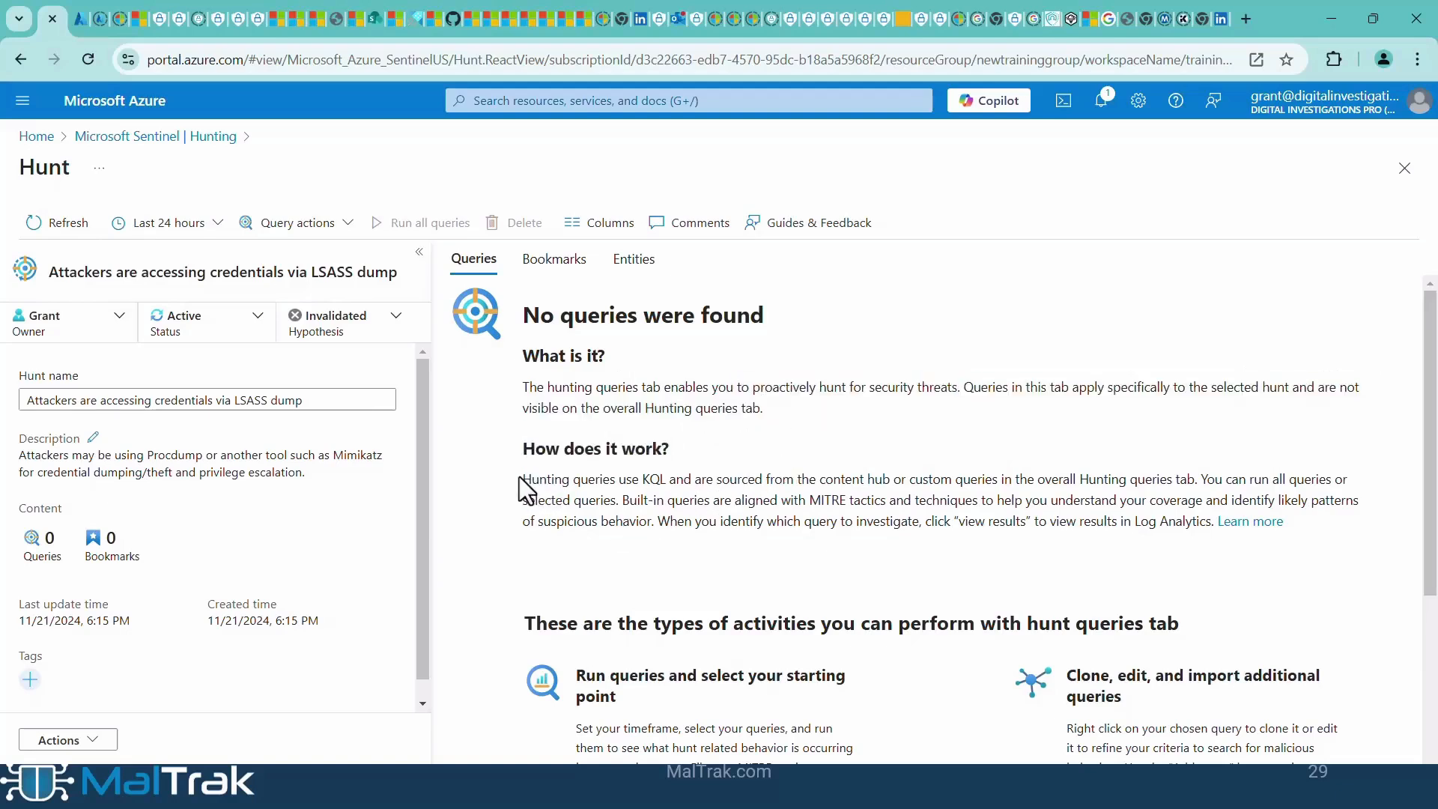
left_click_drag(527, 480, 979, 478)
left_click(1055, 421)
mouse_move(1433, 319)
left_mouse_down()
mouse_move(1435, 501)
mouse_move(1422, 311)
left_mouse_up()
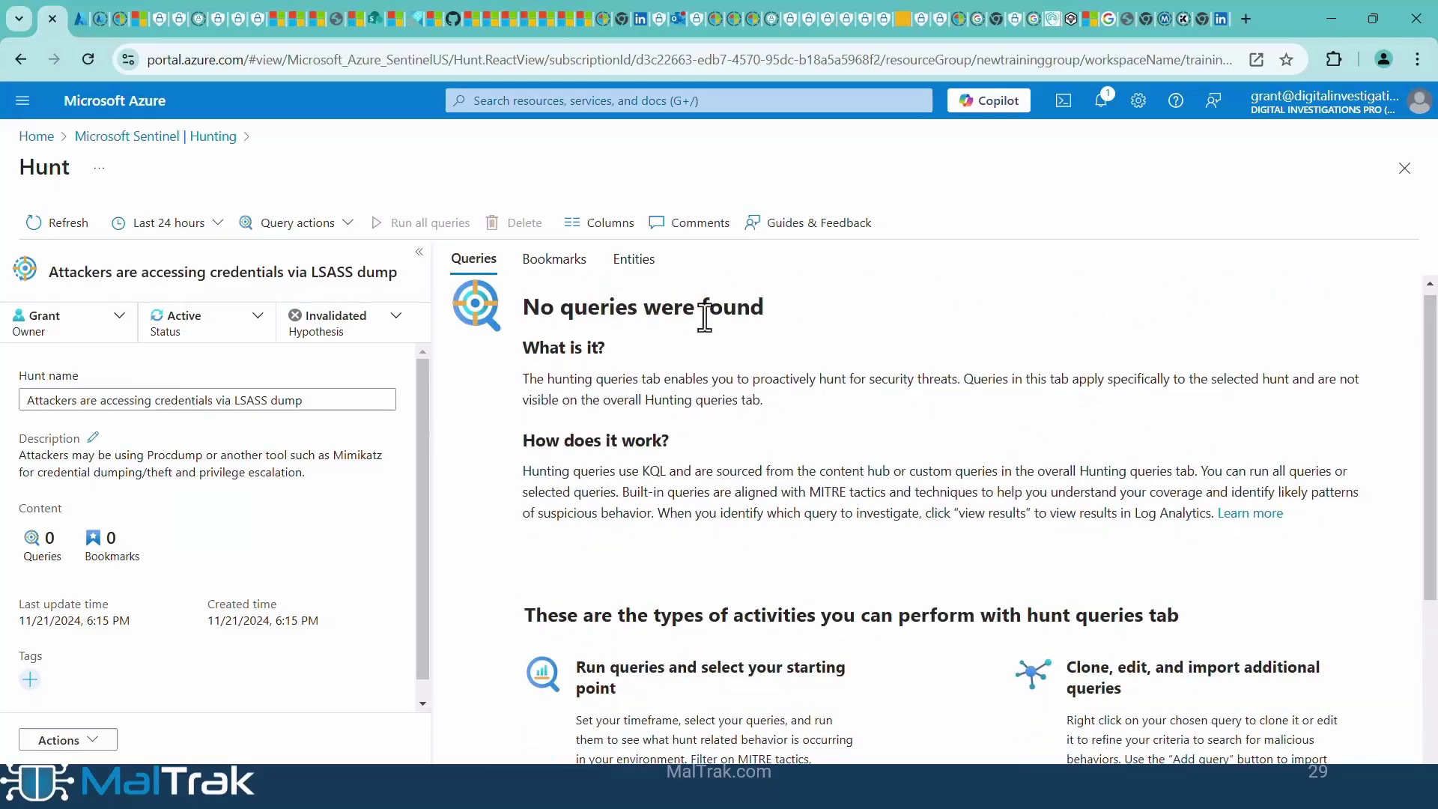
- Start a new query in the hunt and name it "Query to search for LSASS Dumping Using Procdump or Mimikatz"
left_click(344, 224)
left_click(349, 256)
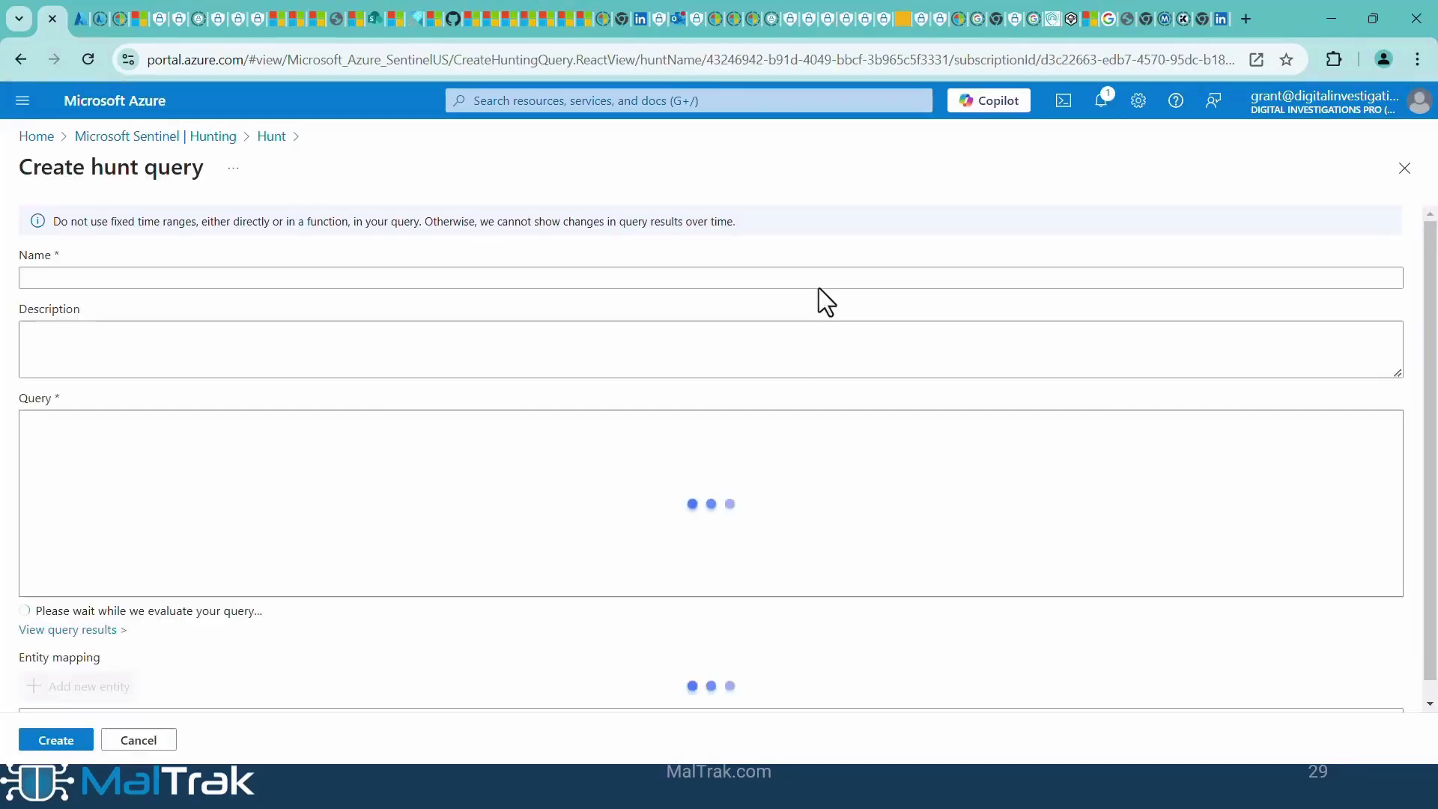
left_click(412, 283)
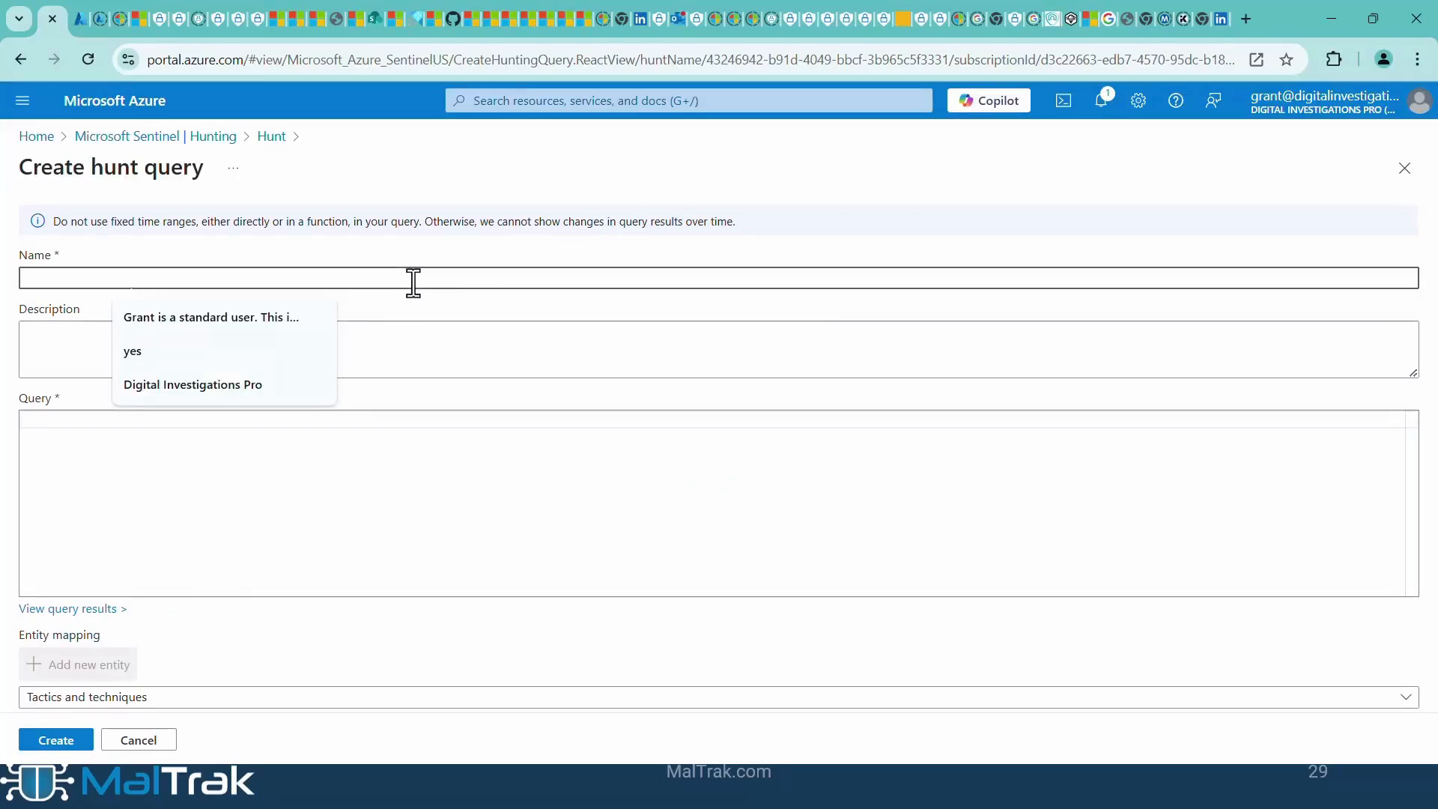
type("Que")
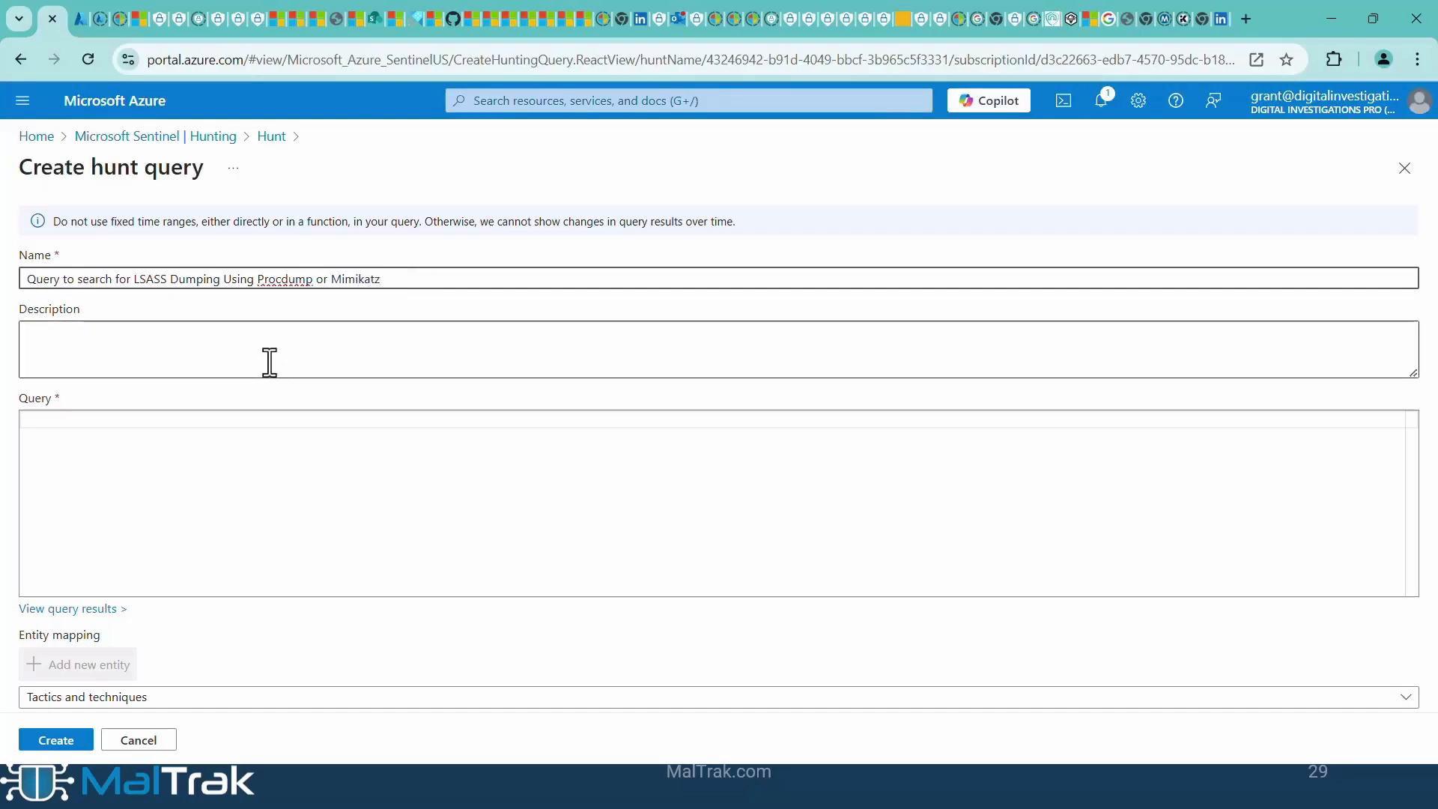
- Copy the hunt query's name into its description
left_click(230, 325)
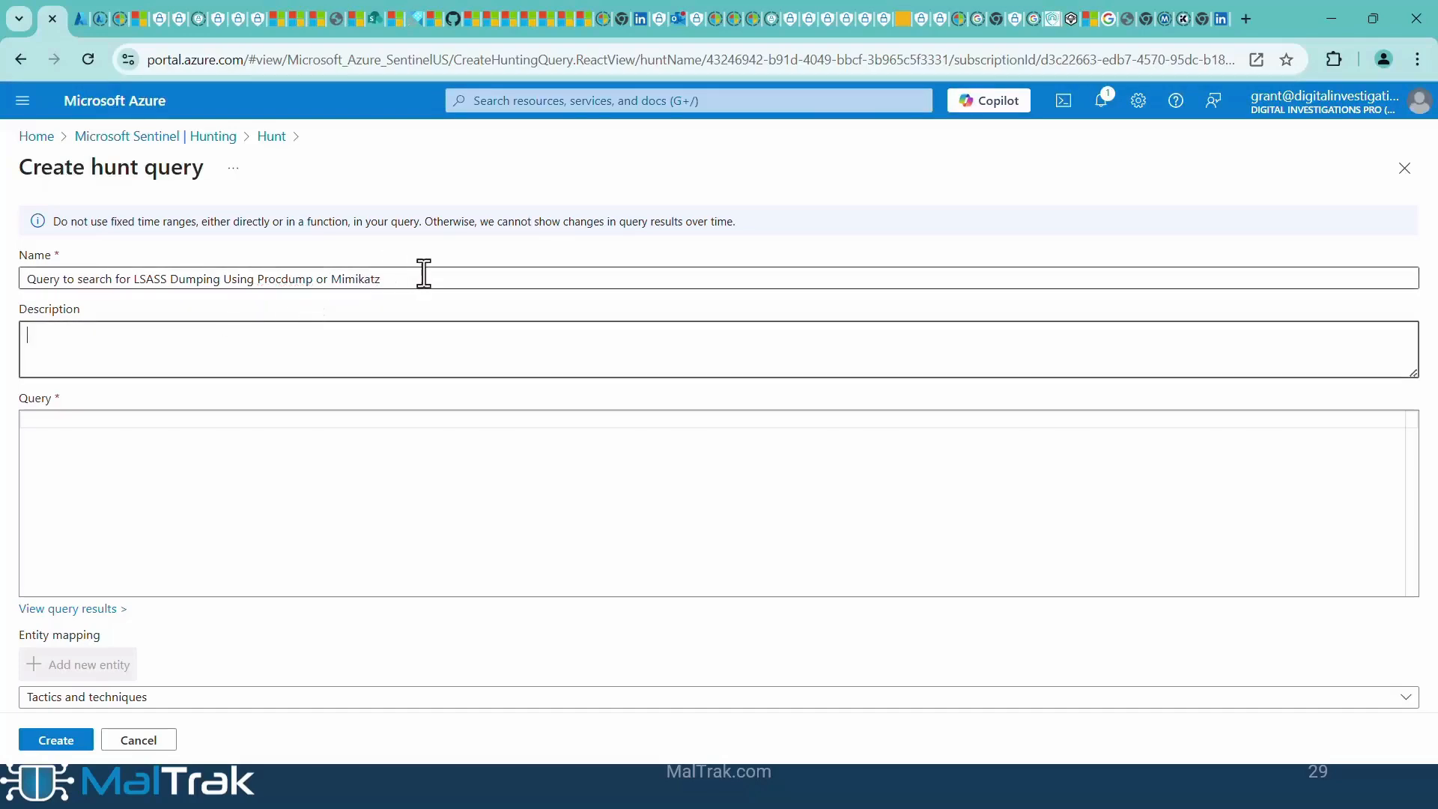
left_click_drag(420, 277, 1, 259)
key("ctrl+c")
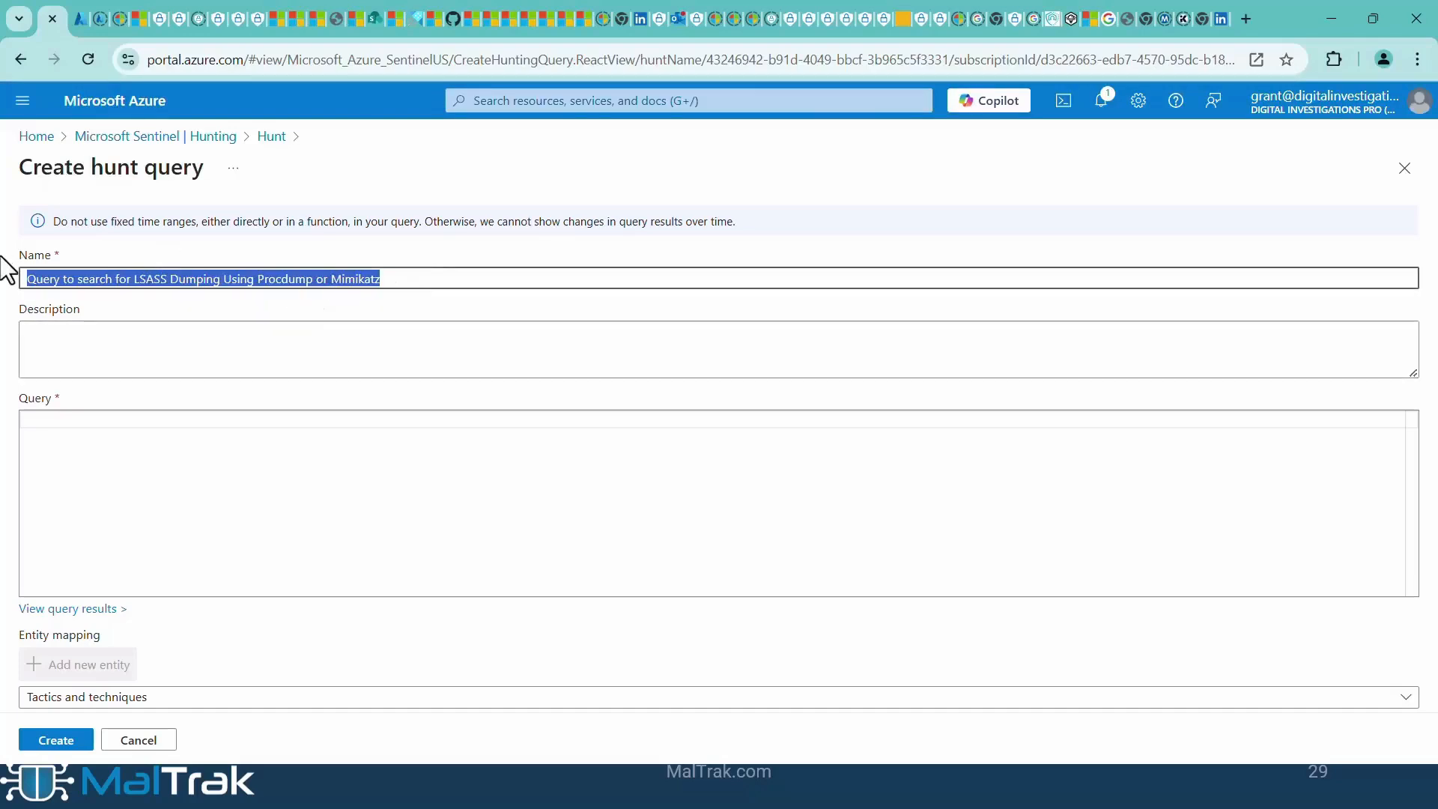
left_click(170, 330)
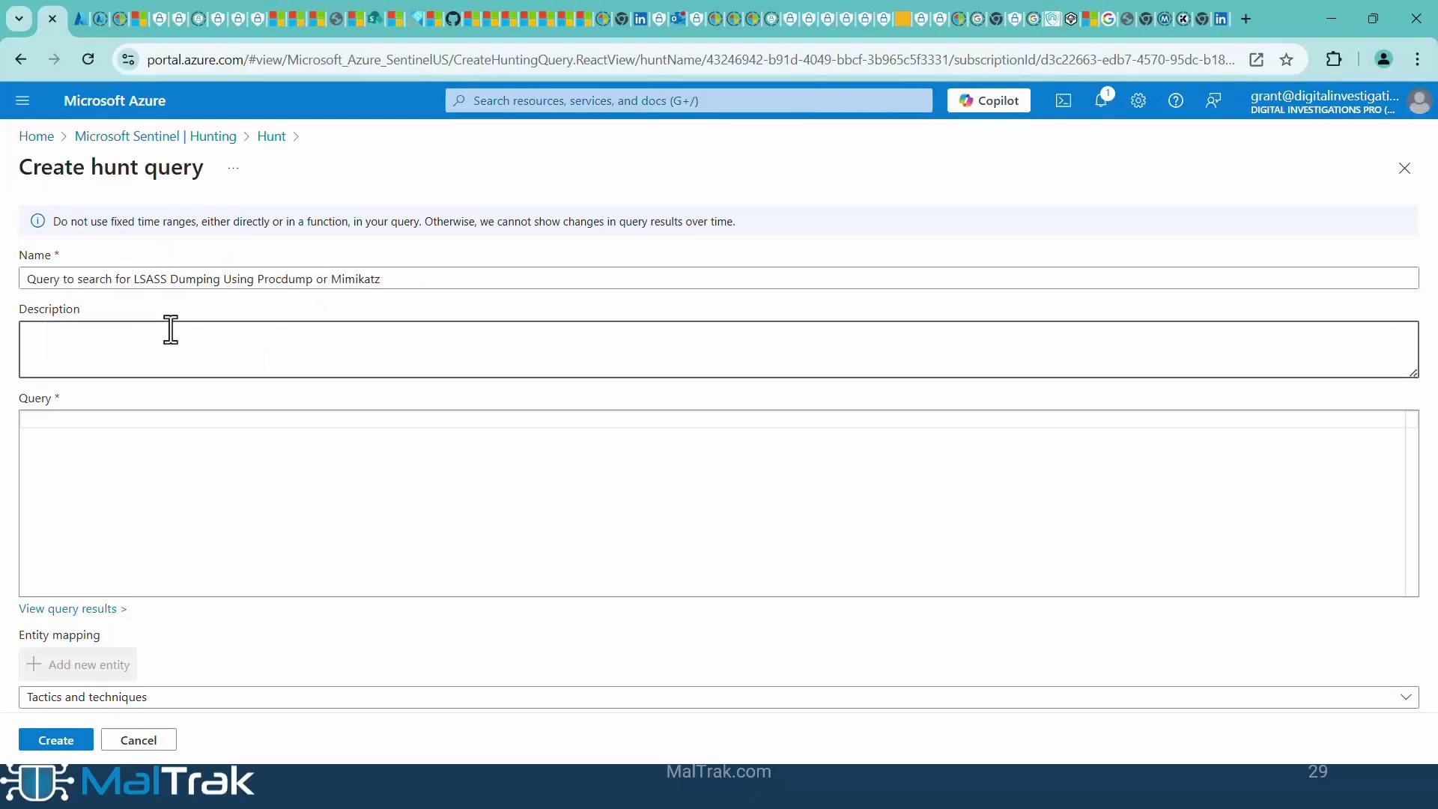
key("ctrl+v")
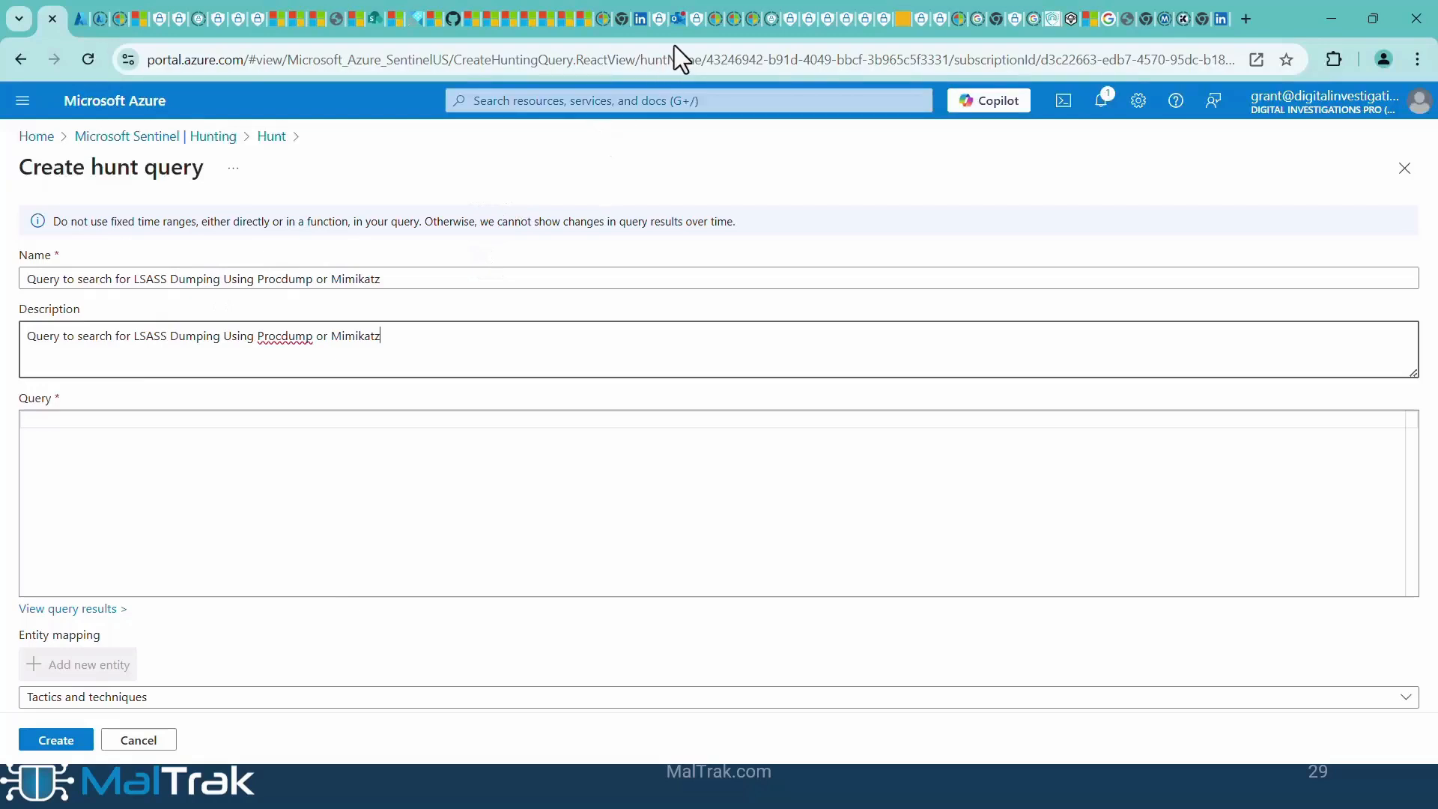
- Copy the 0-result SecurityEvent procdump/lsass query from the Logs query history and paste it as the hunt query's code
key("ctrl+w")
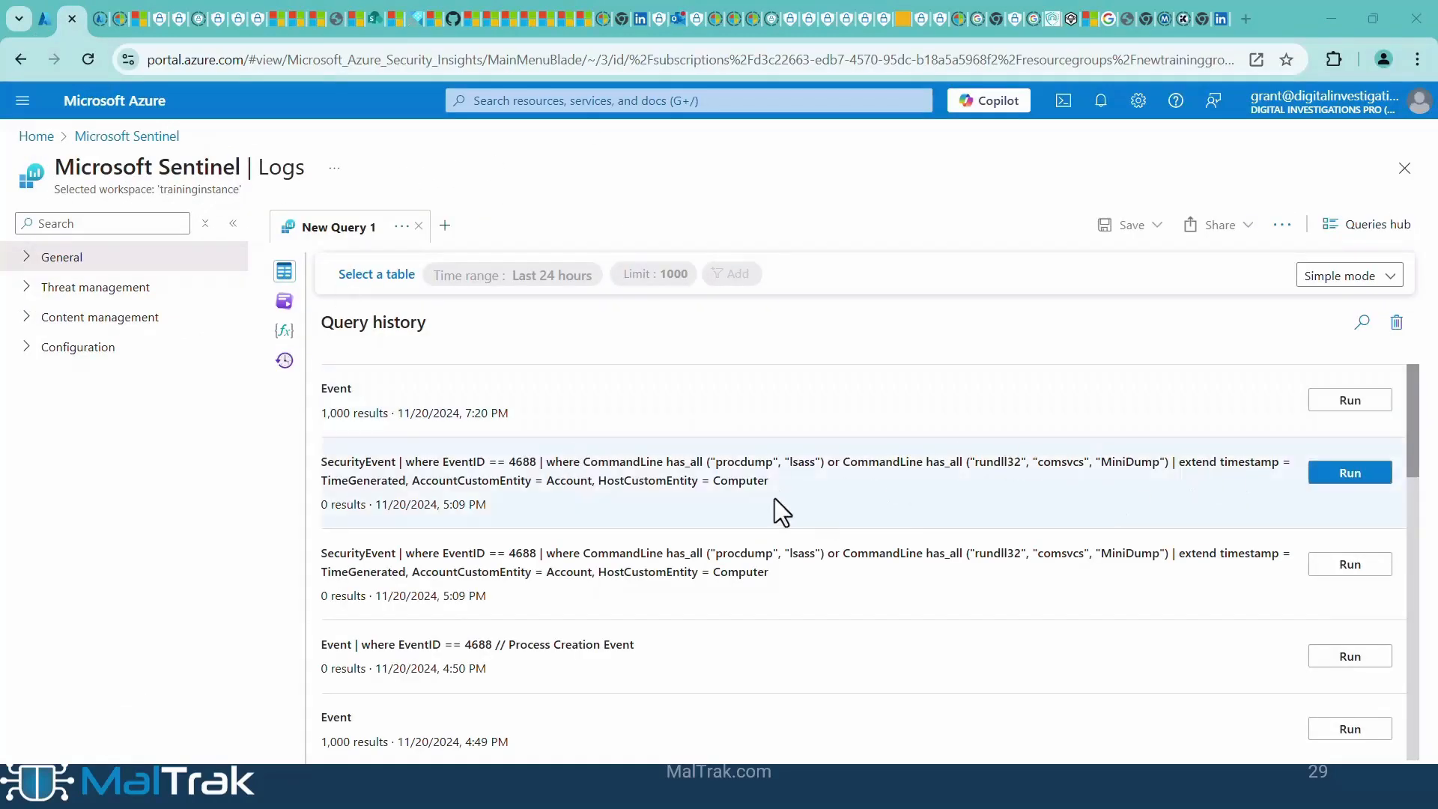
left_click_drag(784, 485, 322, 470)
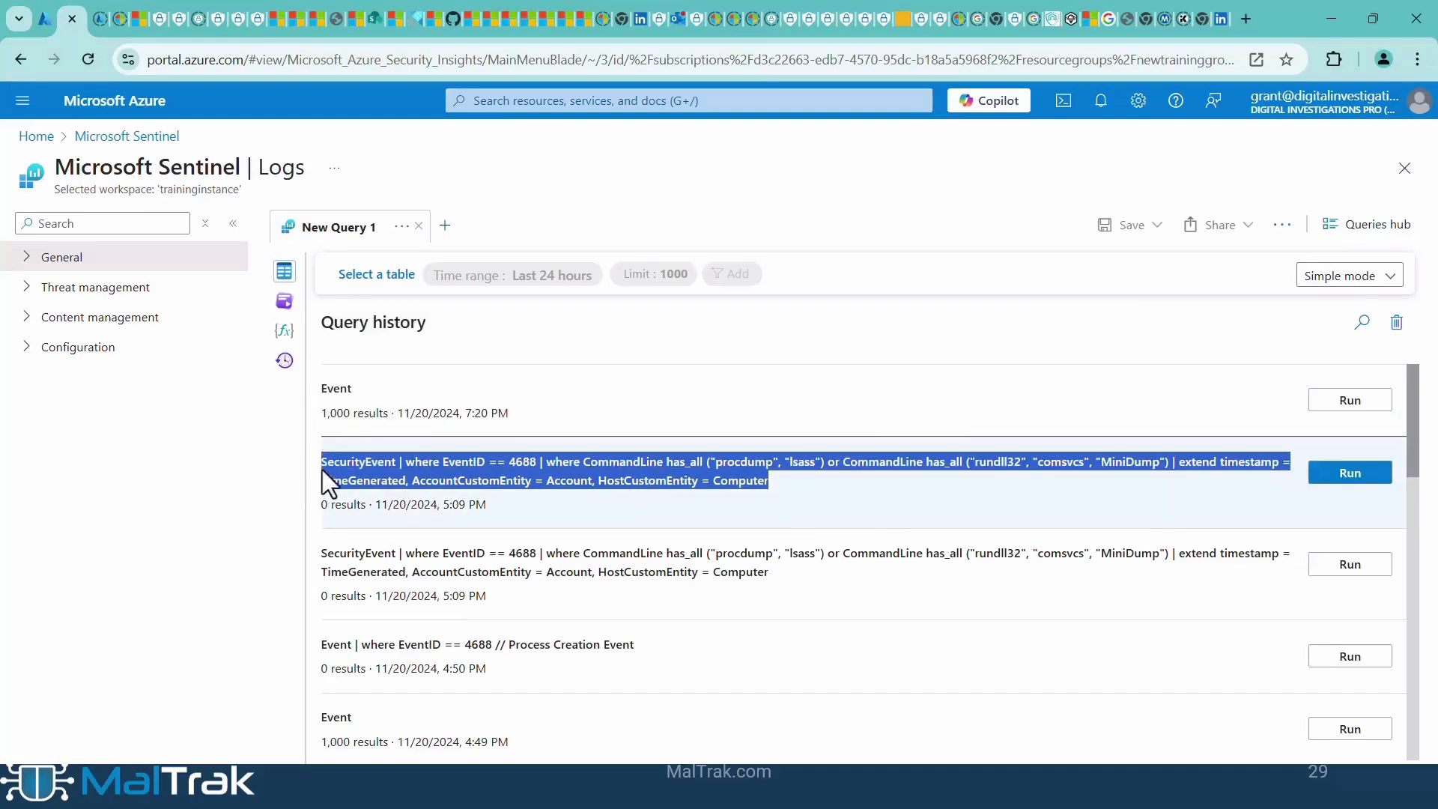
right_click(608, 448)
left_click(642, 474)
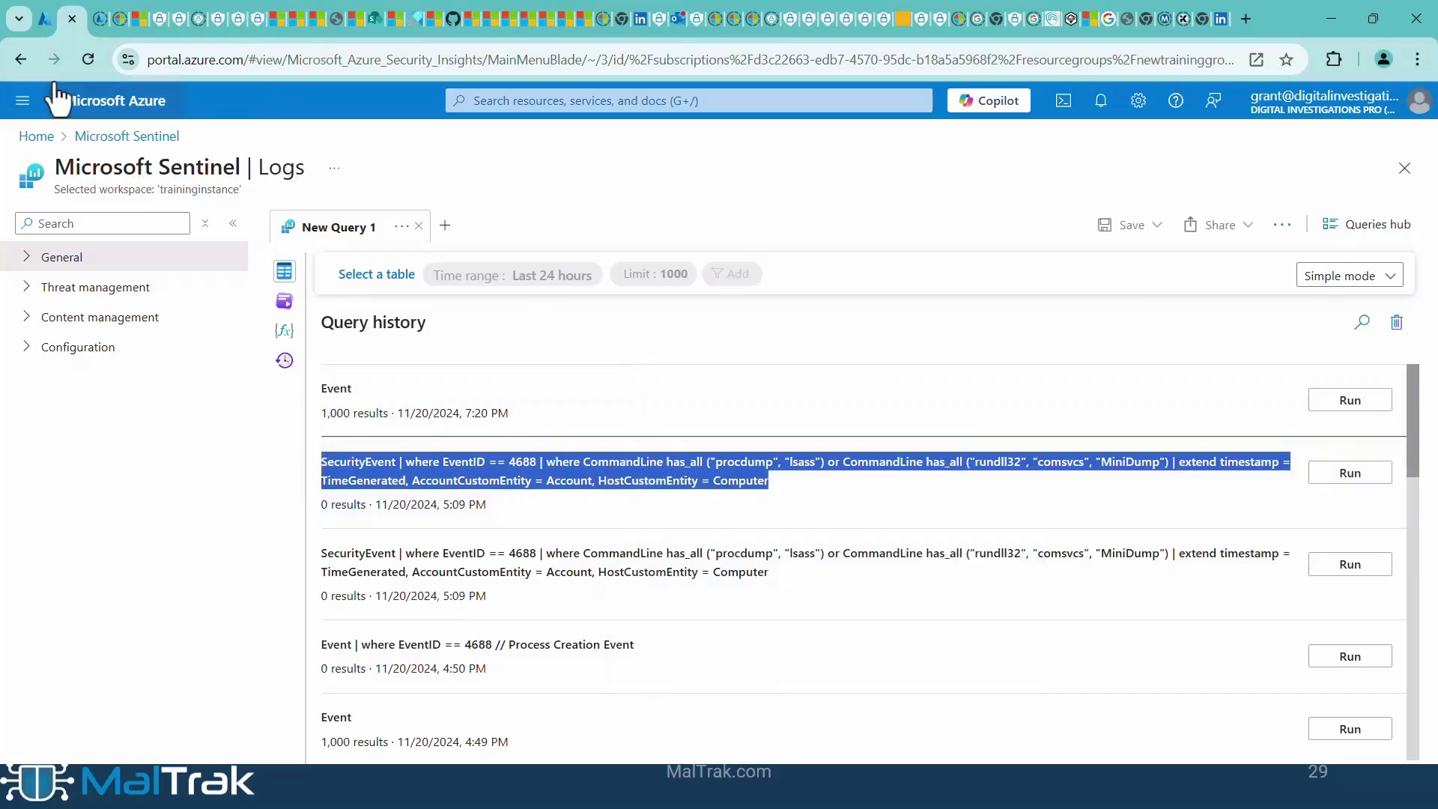
left_click(45, 18)
right_click(266, 434)
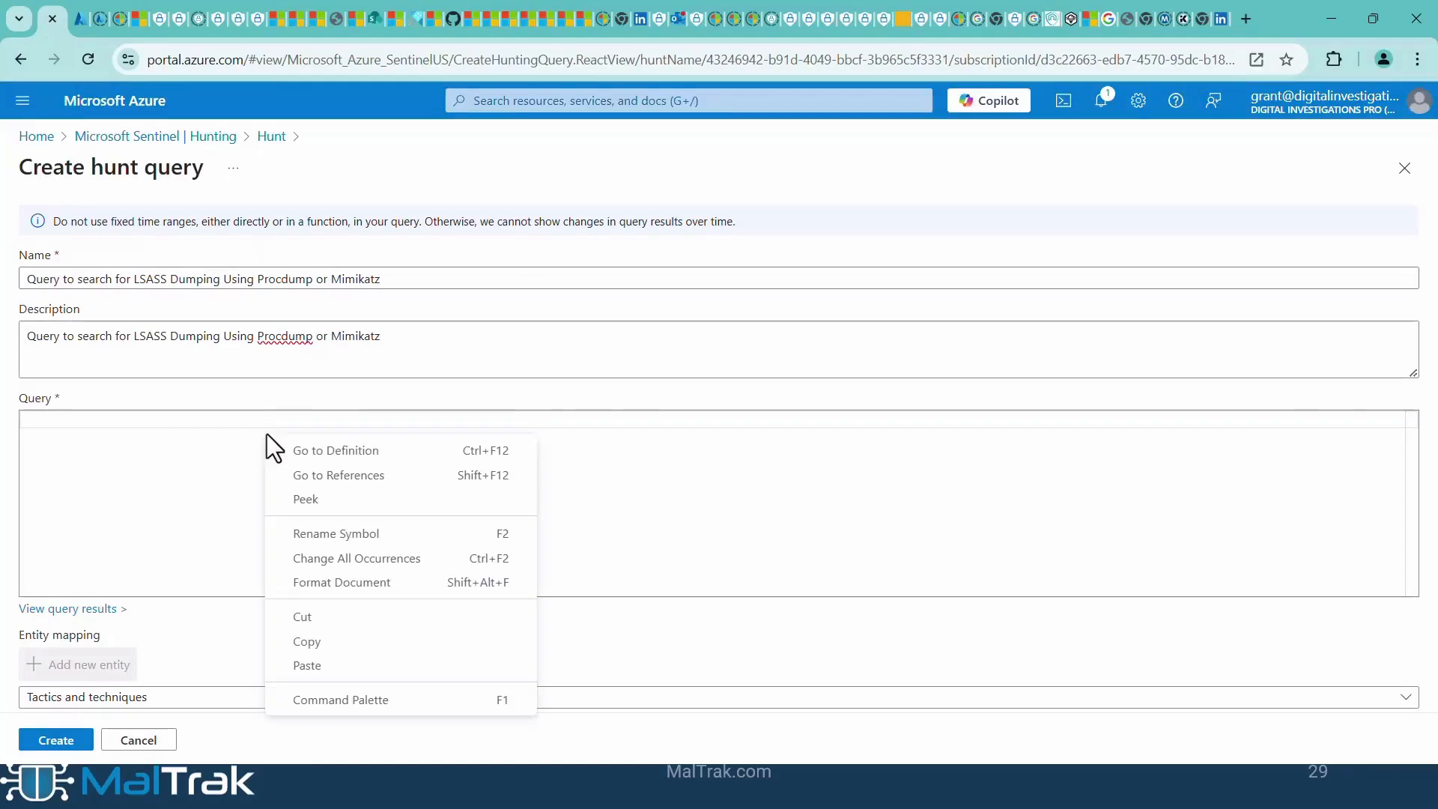
left_click(321, 666)
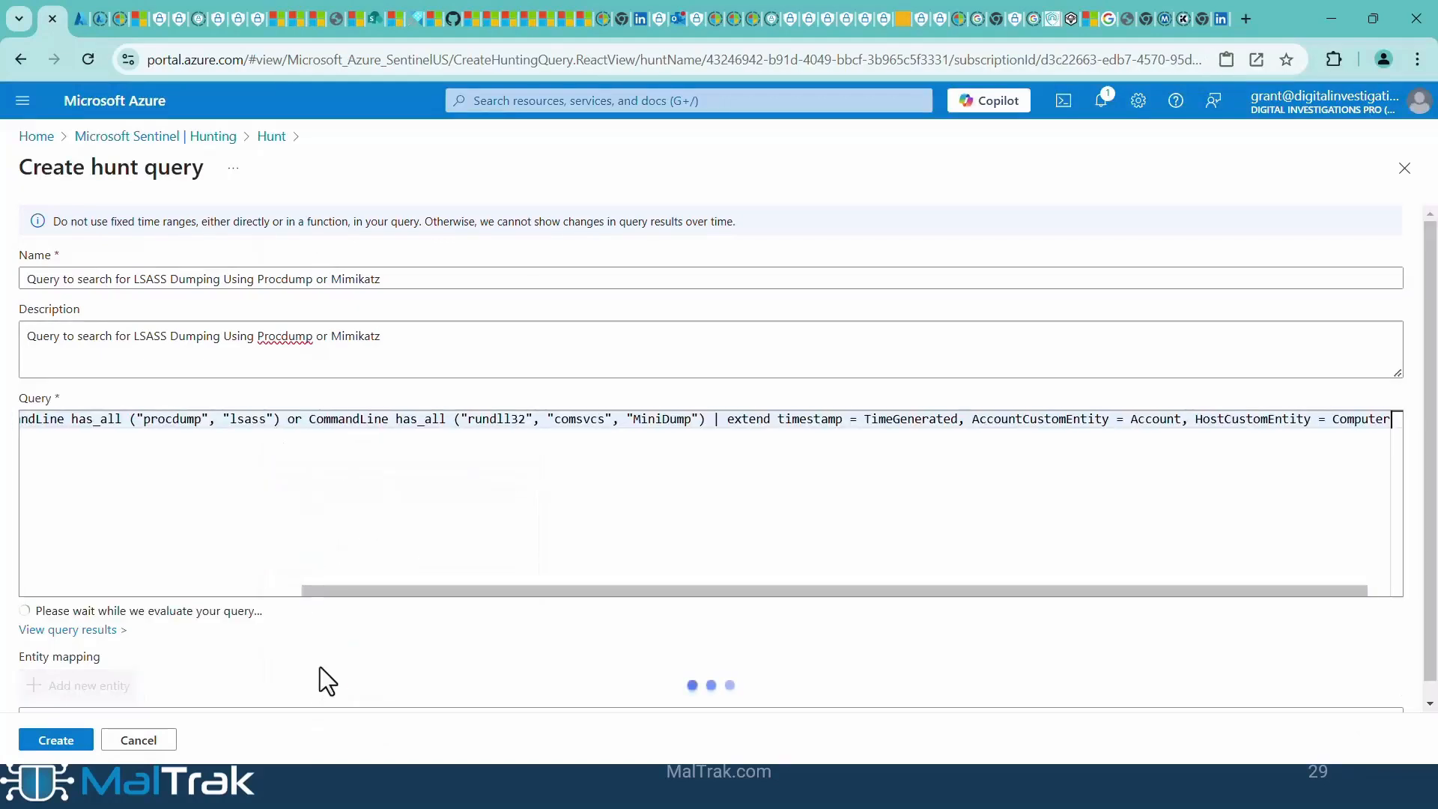
- Format the pasted query by putting each piped where and extend clause on its own line
left_click_drag(454, 591, 16, 564)
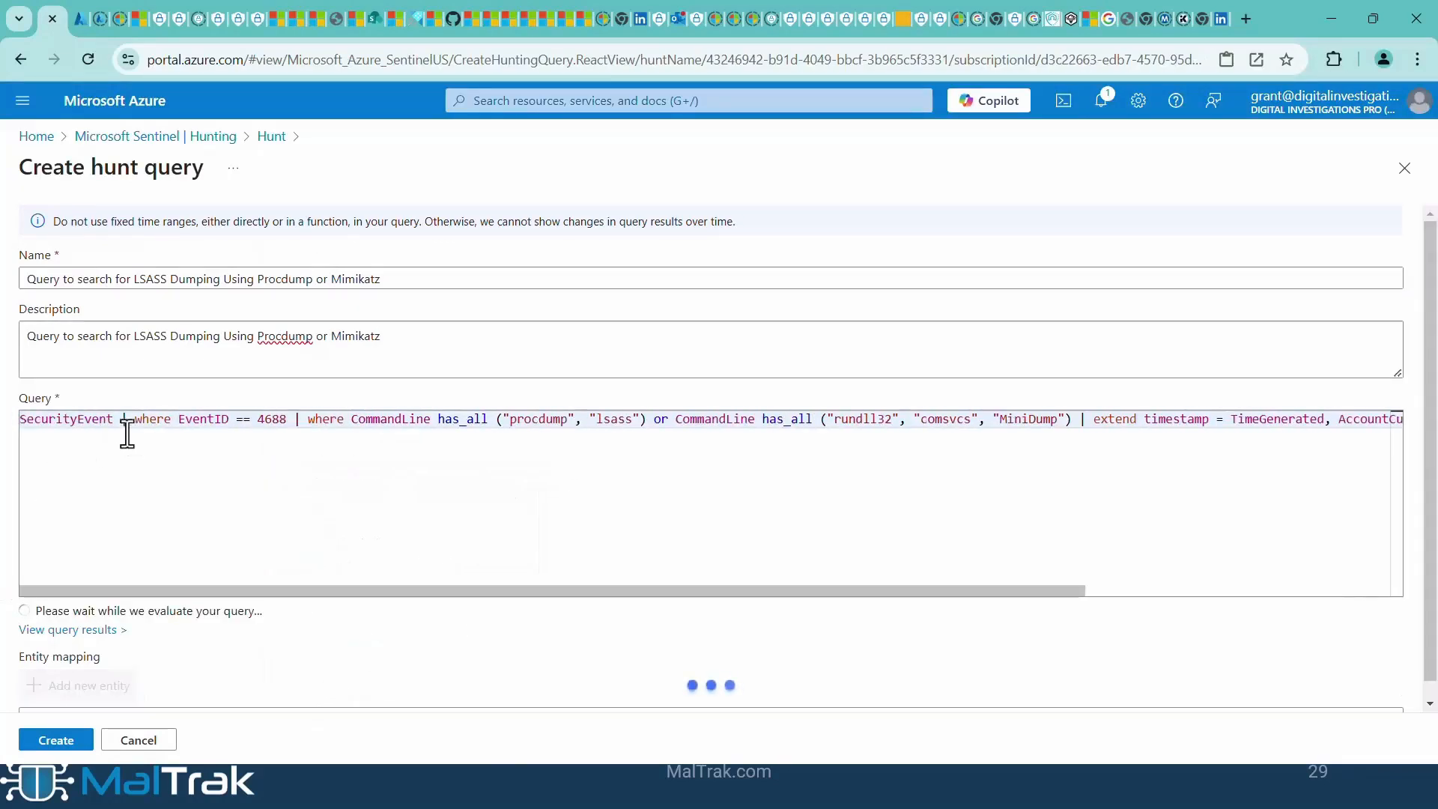
left_click(128, 433)
key("Return")
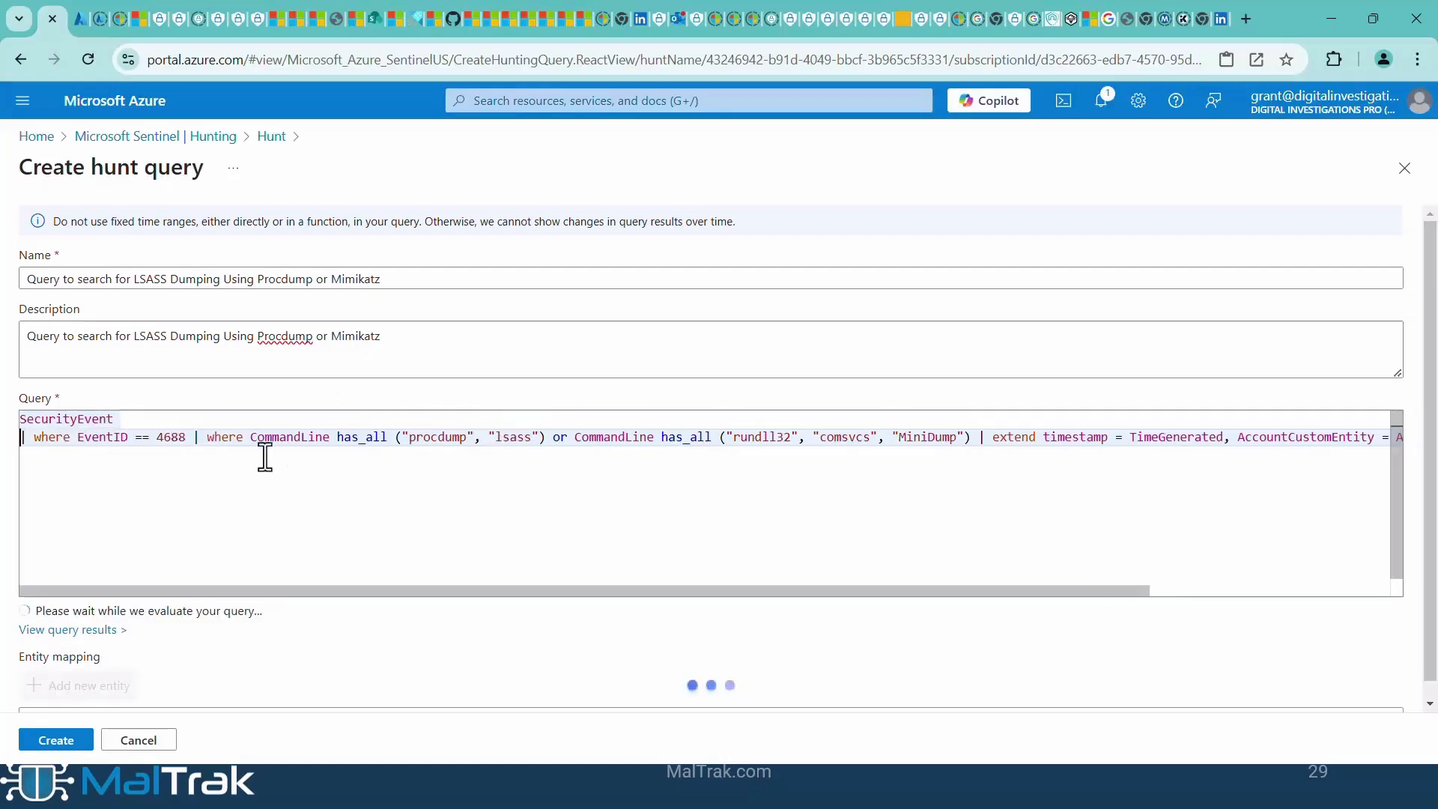
left_click(194, 436)
key("Return")
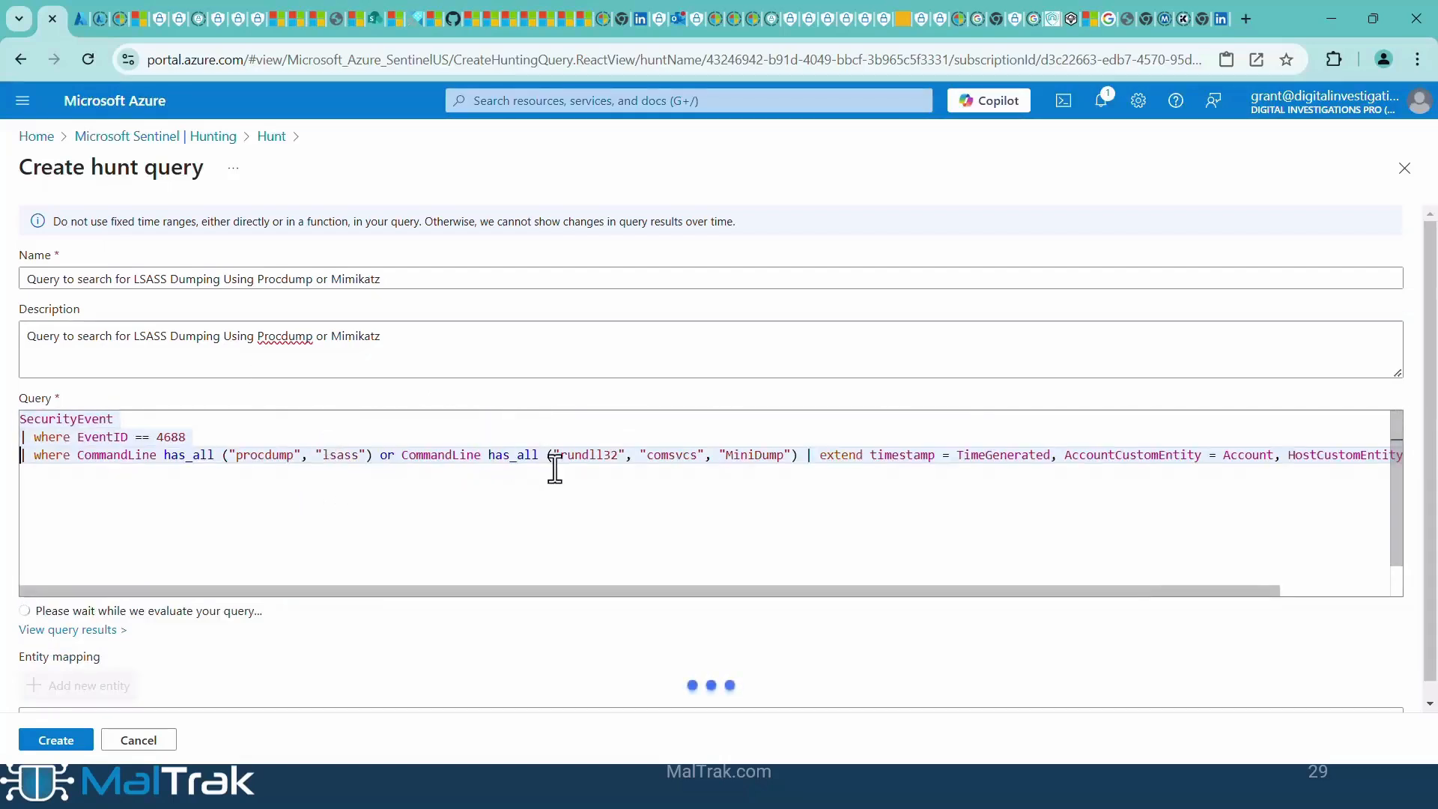
left_click(808, 455)
key("Return")
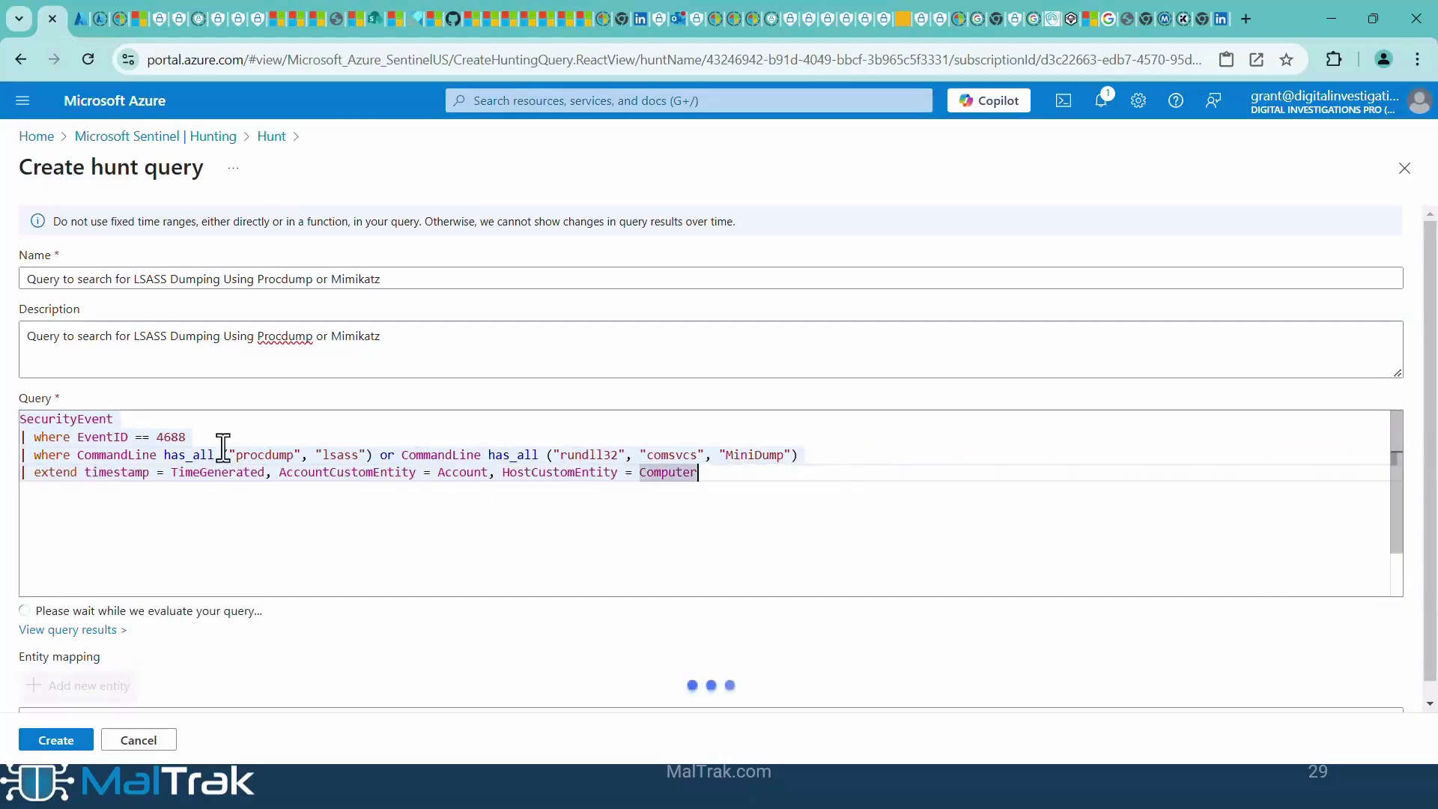
- Review the query's SecurityEvent table and its EventID 4688 filter line
left_click_drag(165, 417, 11, 421)
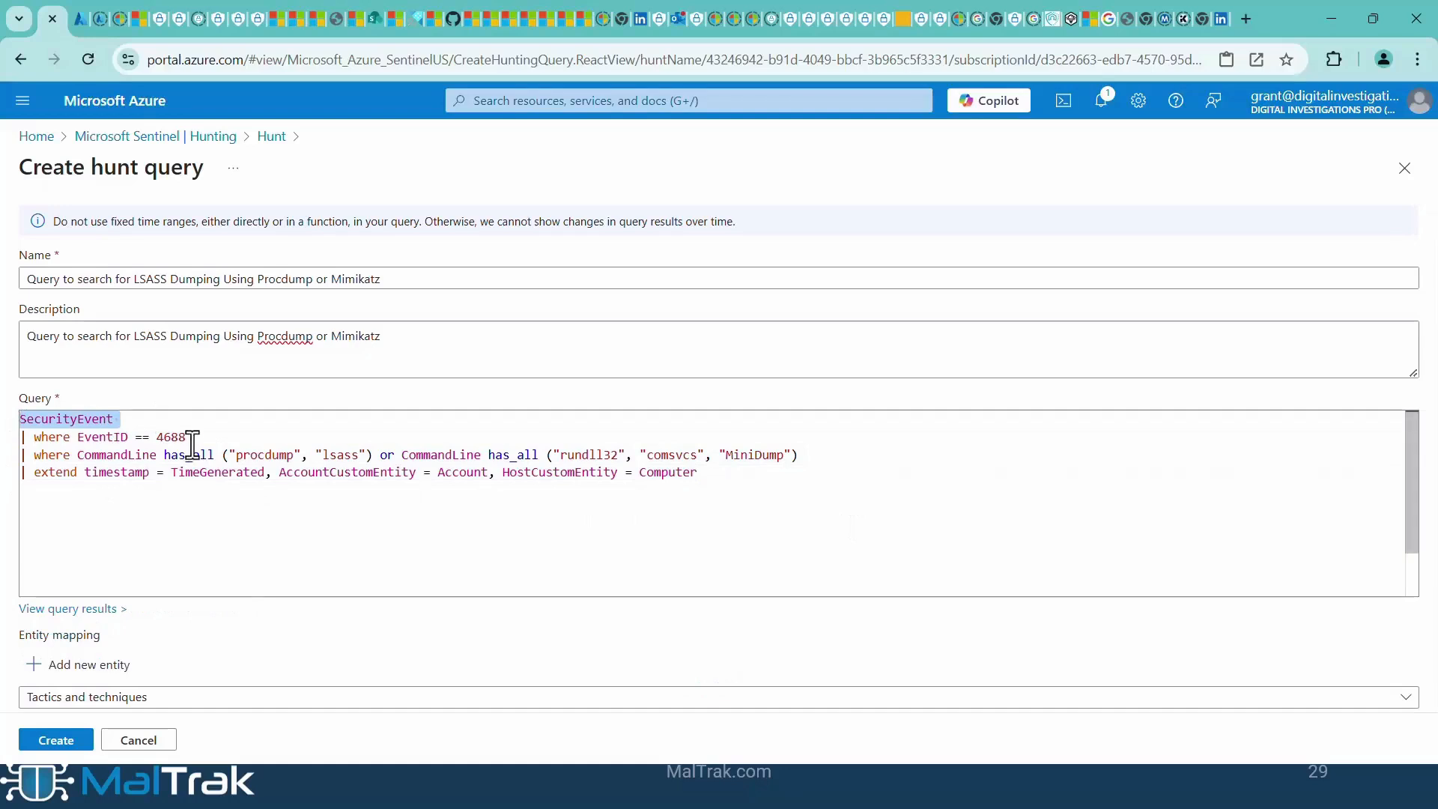
left_click(235, 440)
left_click_drag(234, 440, 9, 440)
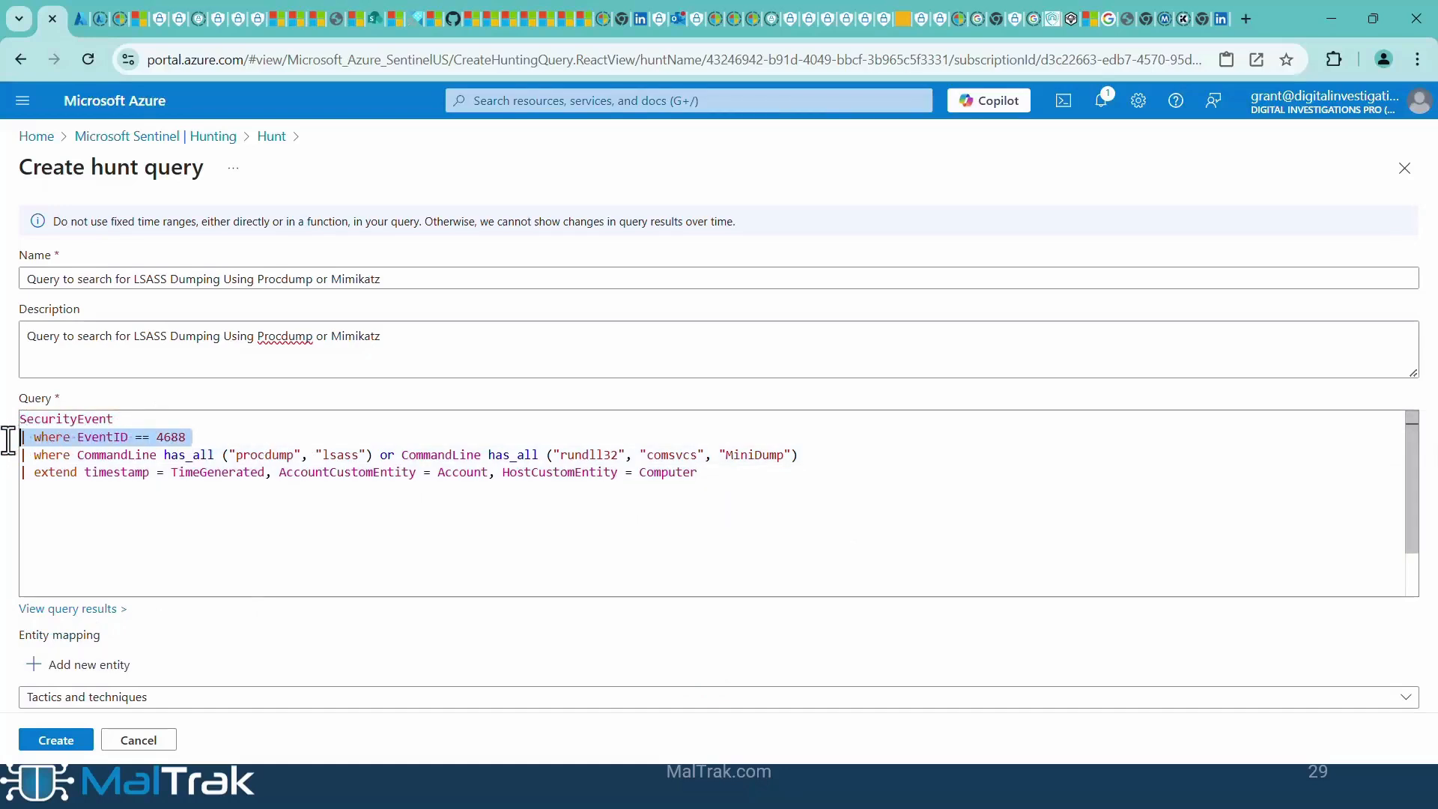
left_click(298, 536)
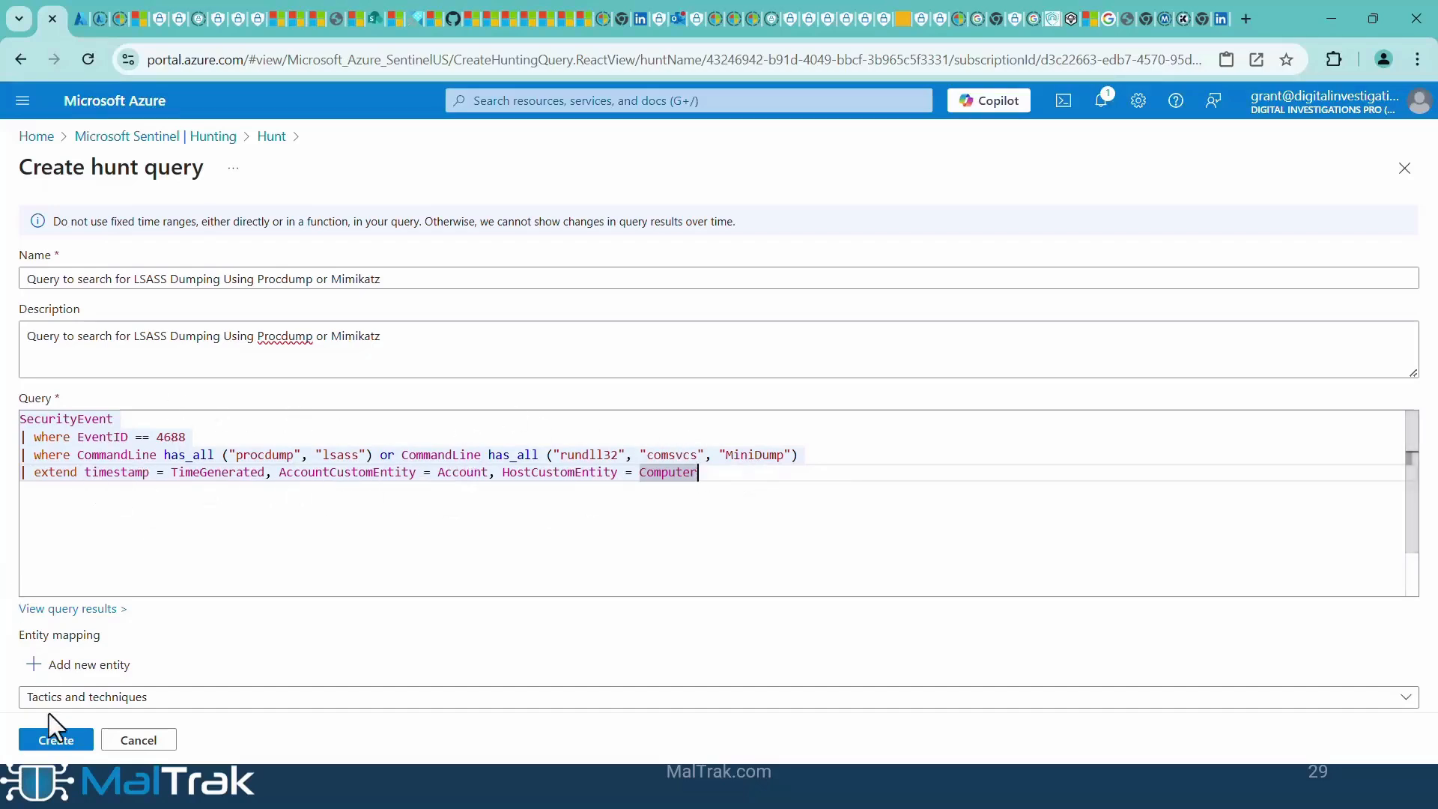
- Create the LSASS dumping hunt query, select it in the hunt's query list and run it
left_click(38, 737)
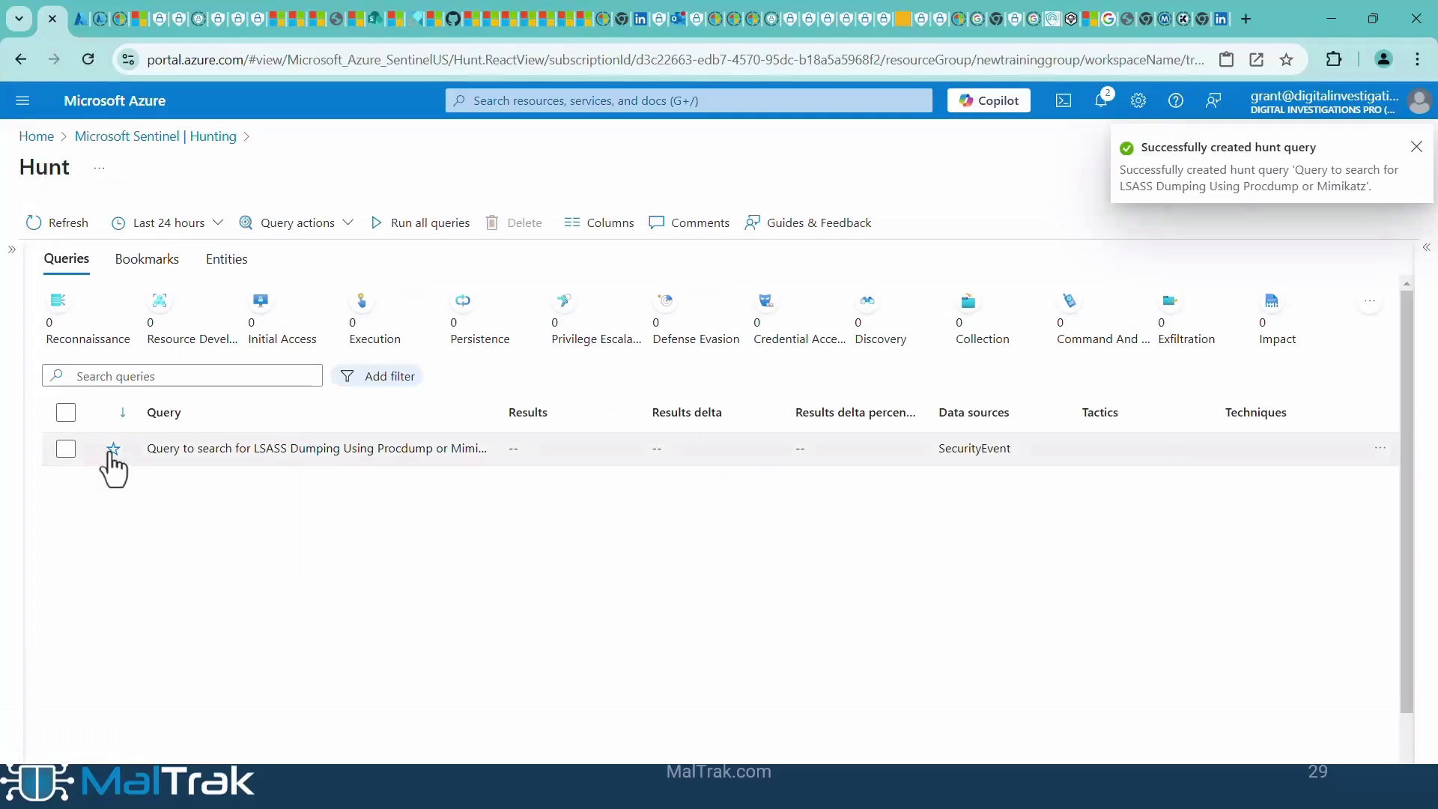
left_click(191, 448)
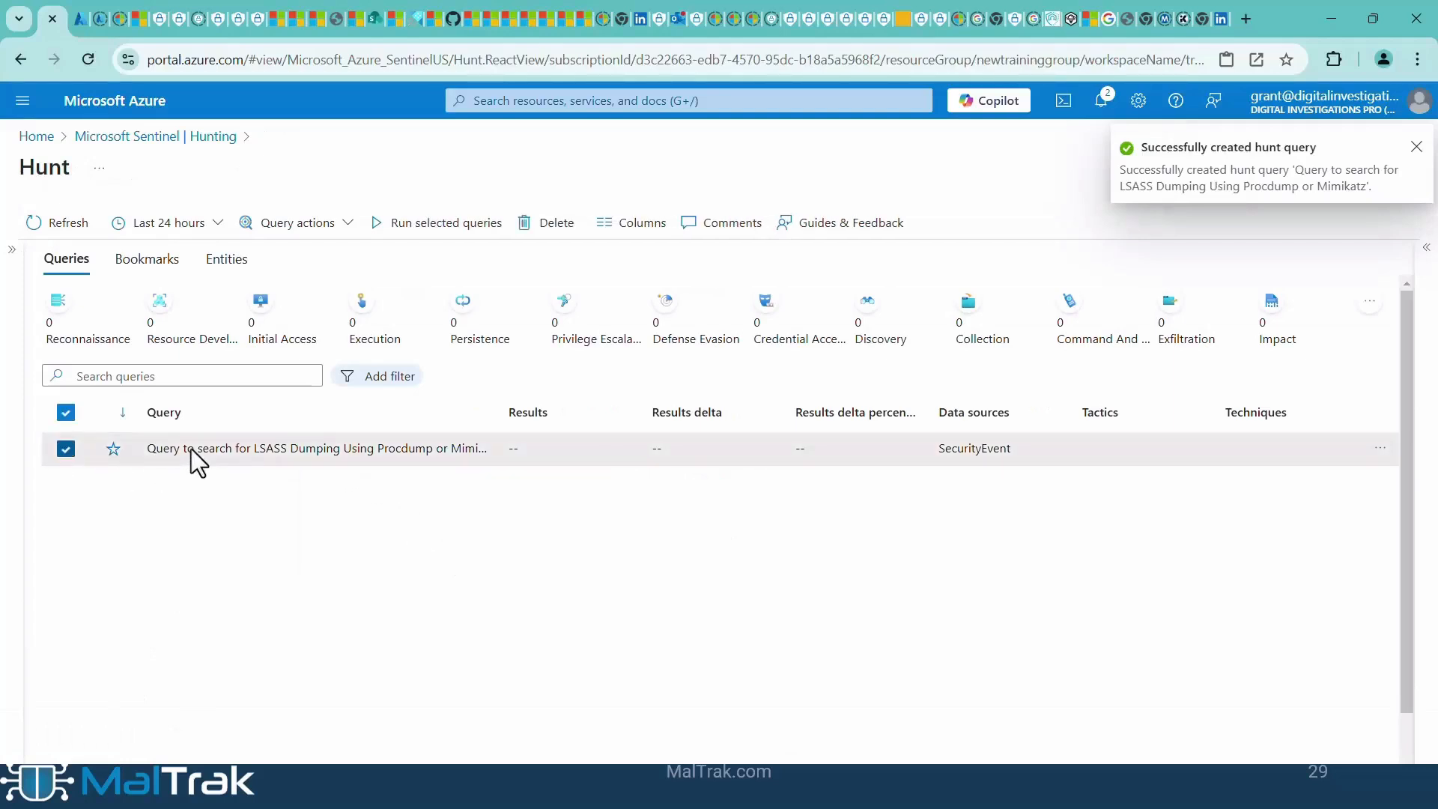
left_click(378, 224)
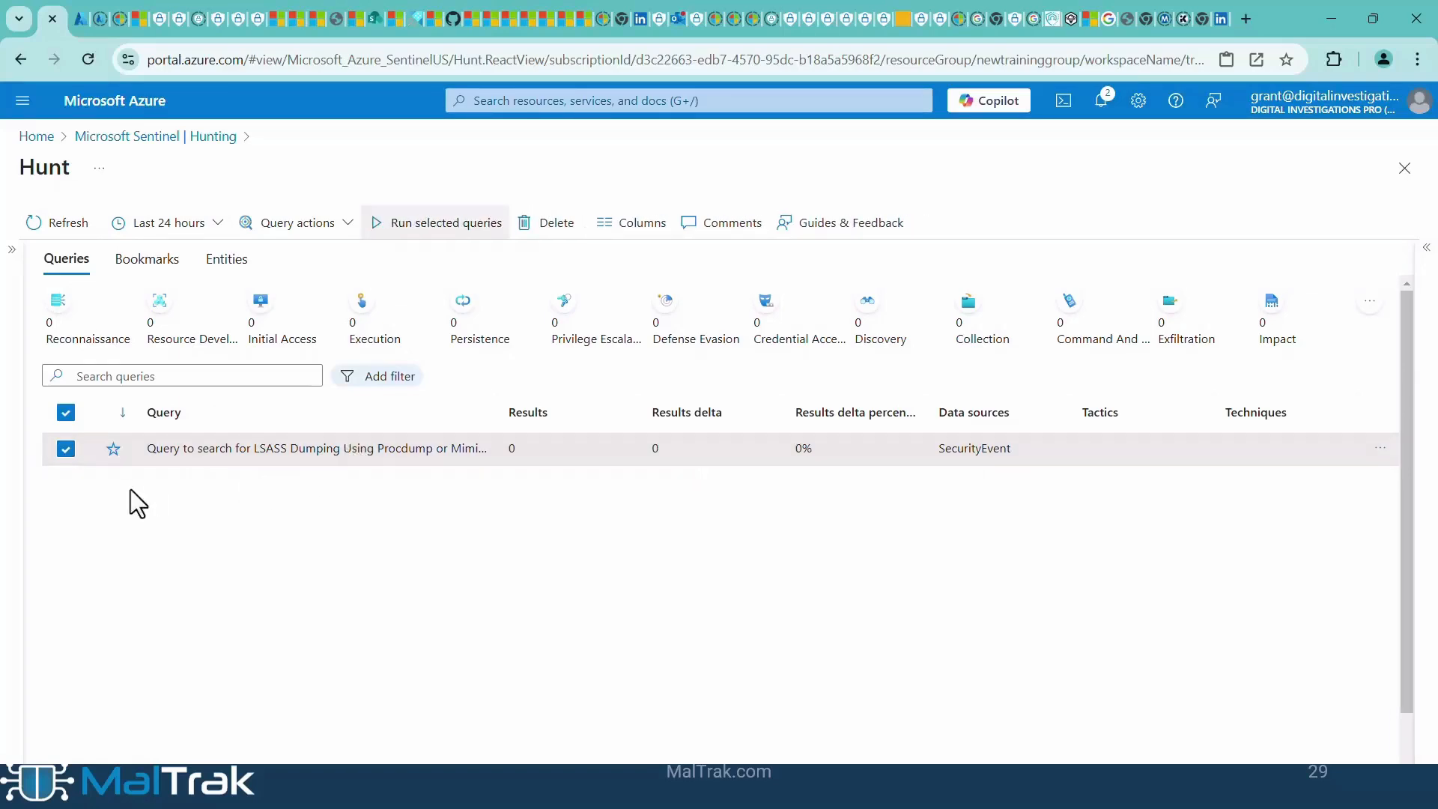
- Rerun the LSASS dumping hunt query, then run the procdump/lsass SecurityEvent query from the Sentinel Logs query history
left_click(402, 229)
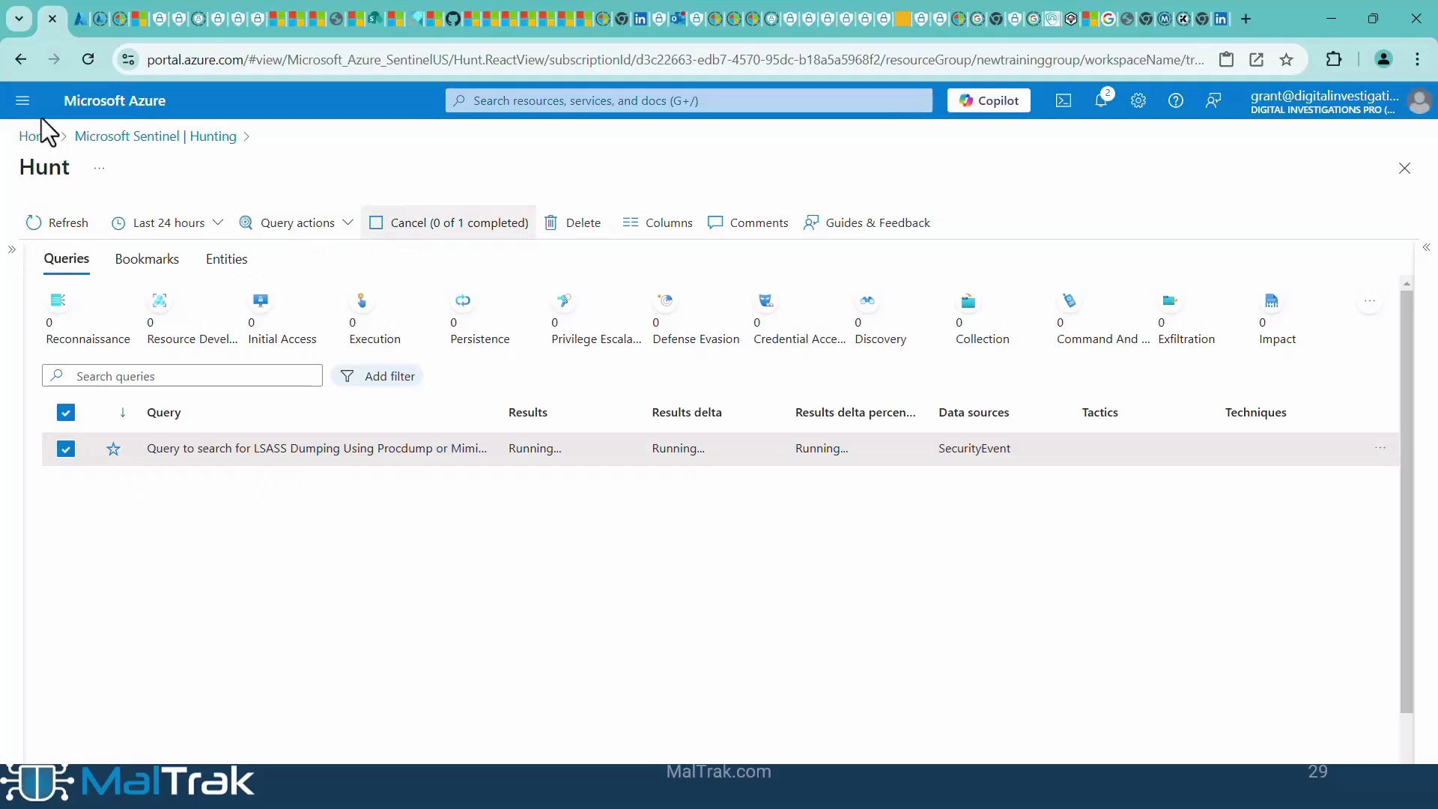
left_click(117, 137)
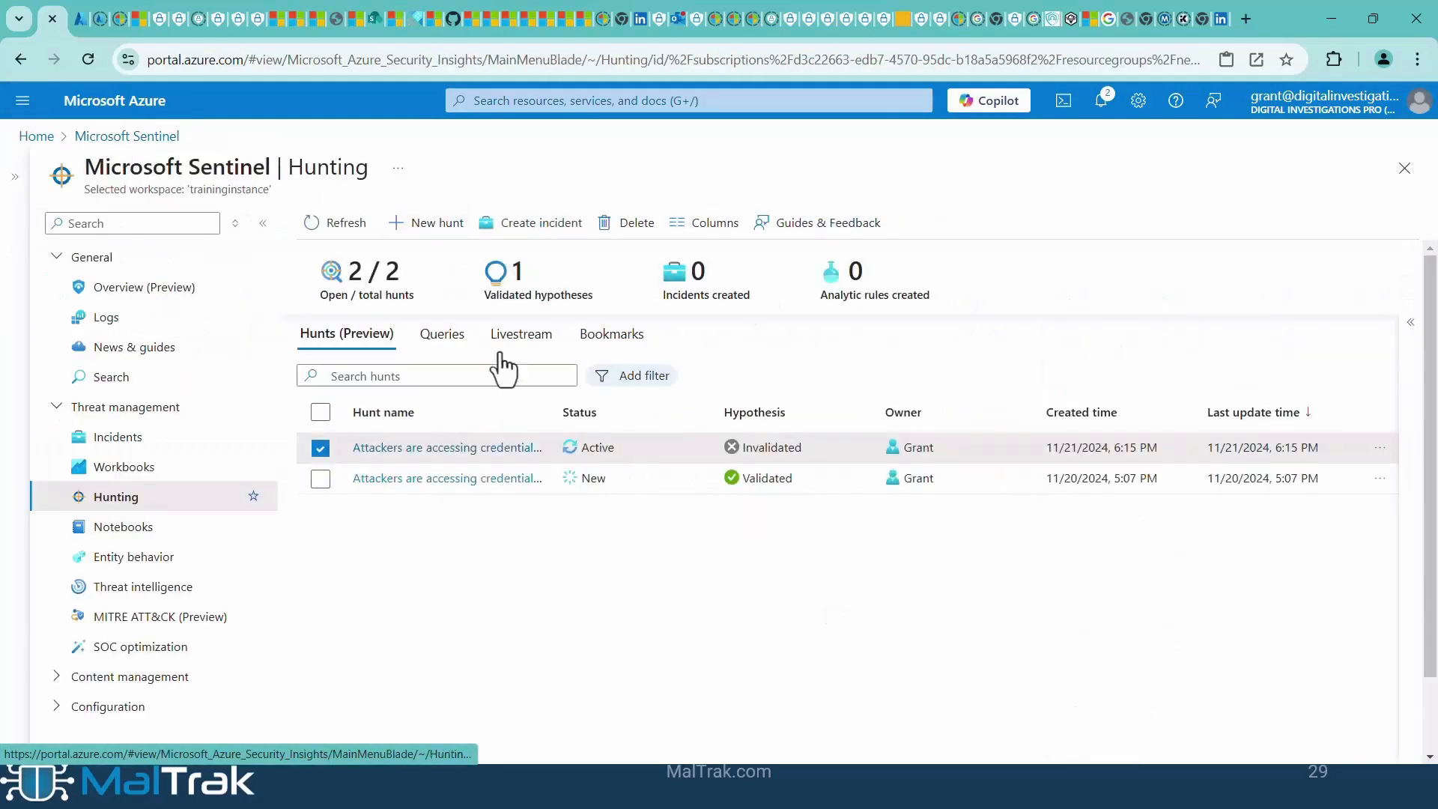
left_click(113, 320)
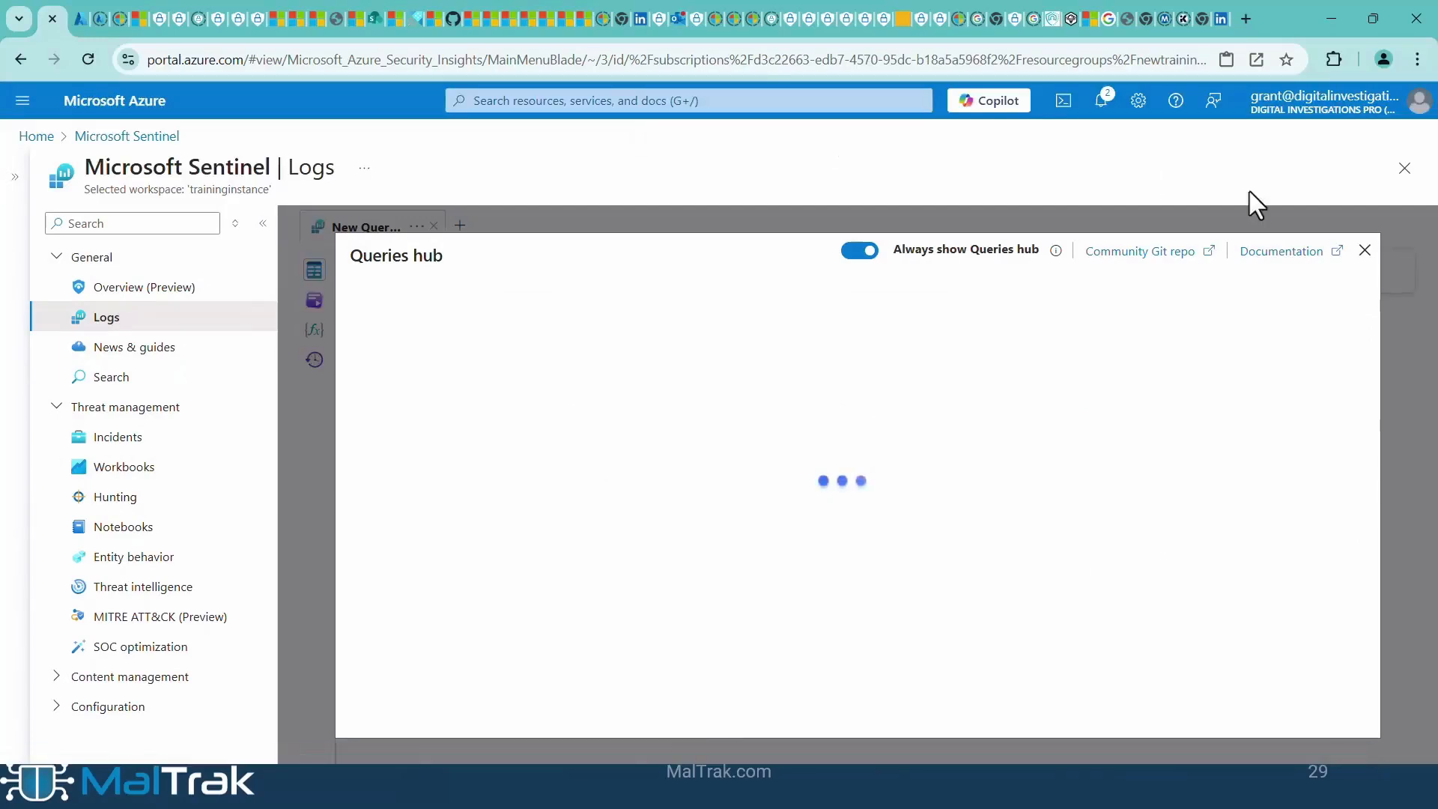
left_click(1364, 250)
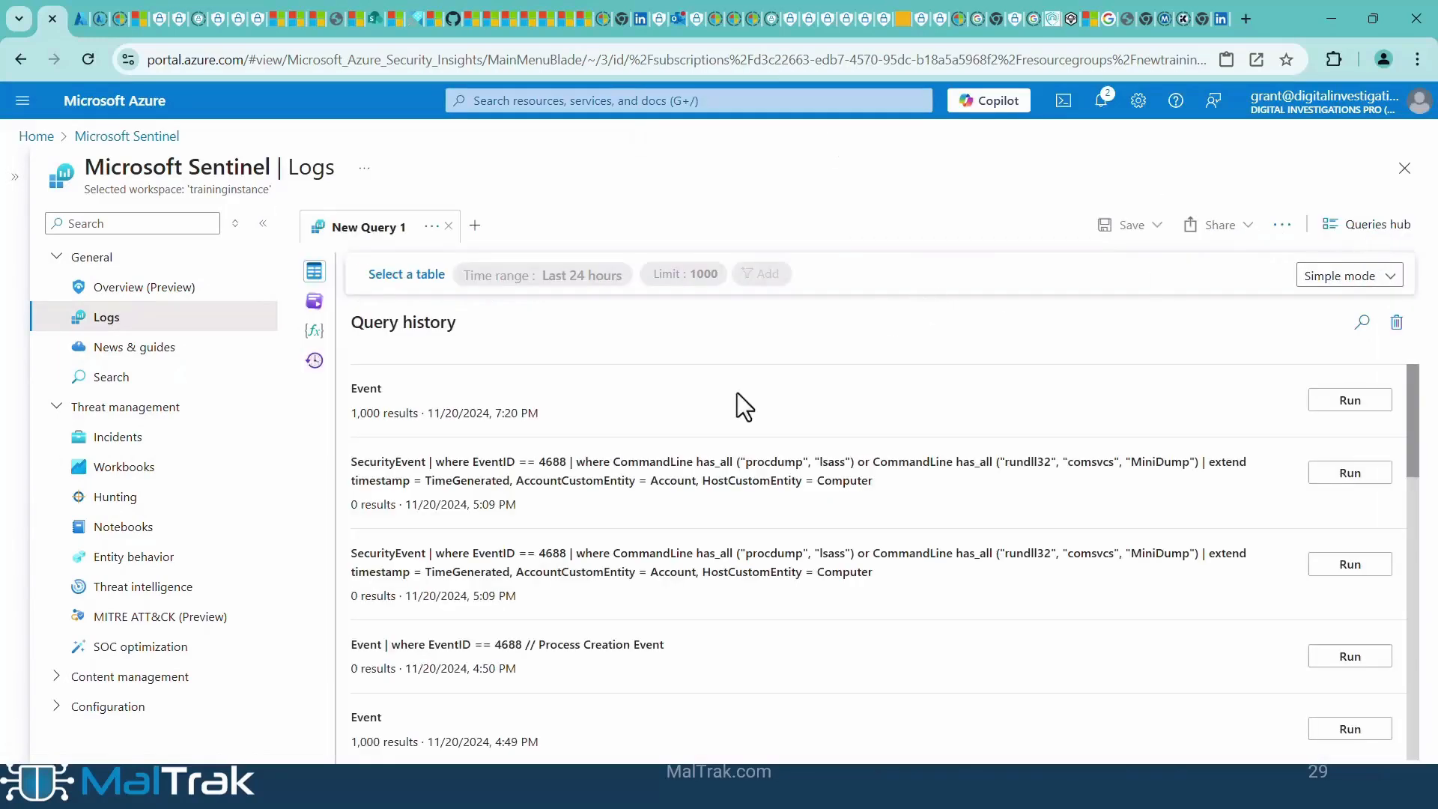
left_click(1331, 475)
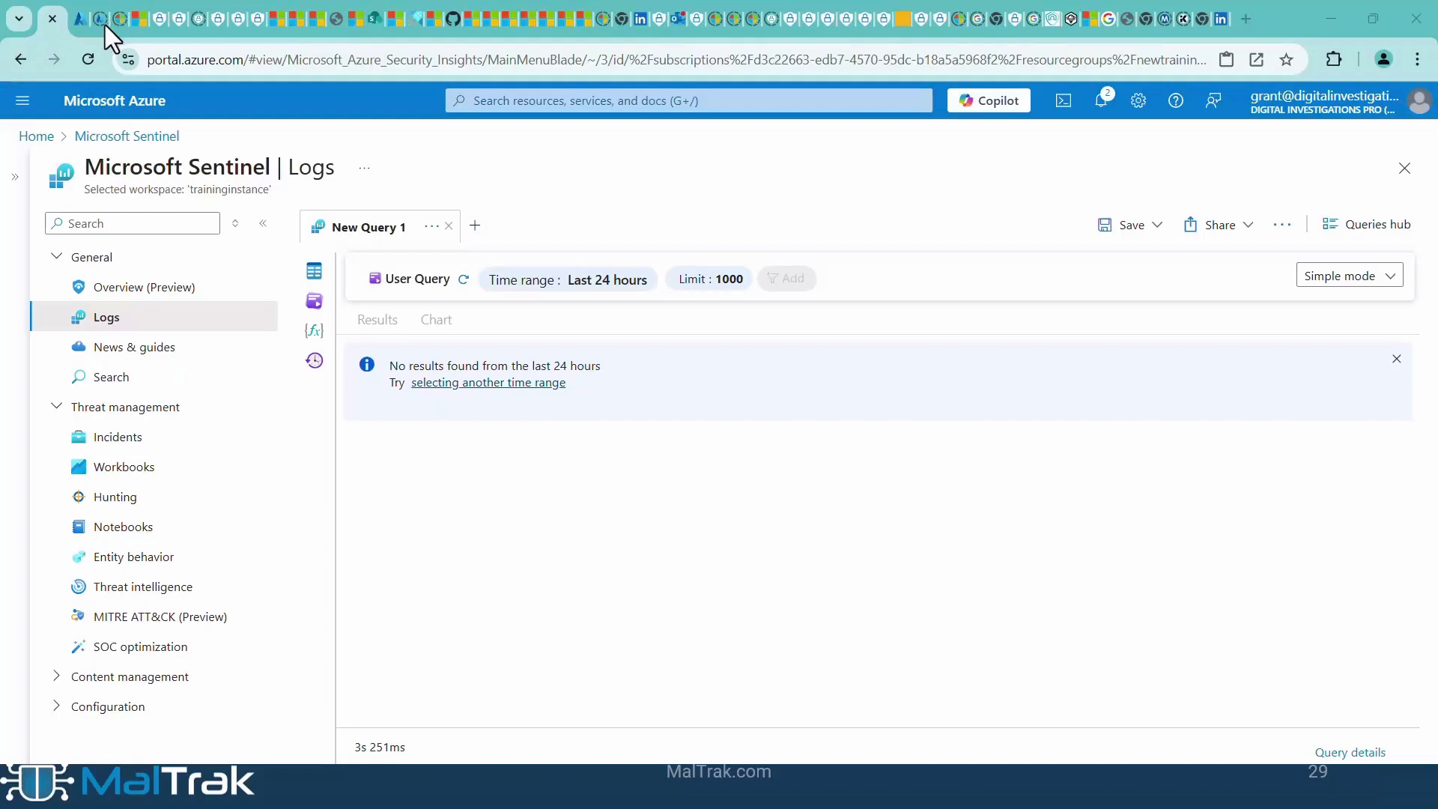
- Switch to the Microsoft Defender incidents page and examine the LSASS credential access incidents and alerts
key("ctrl+6")
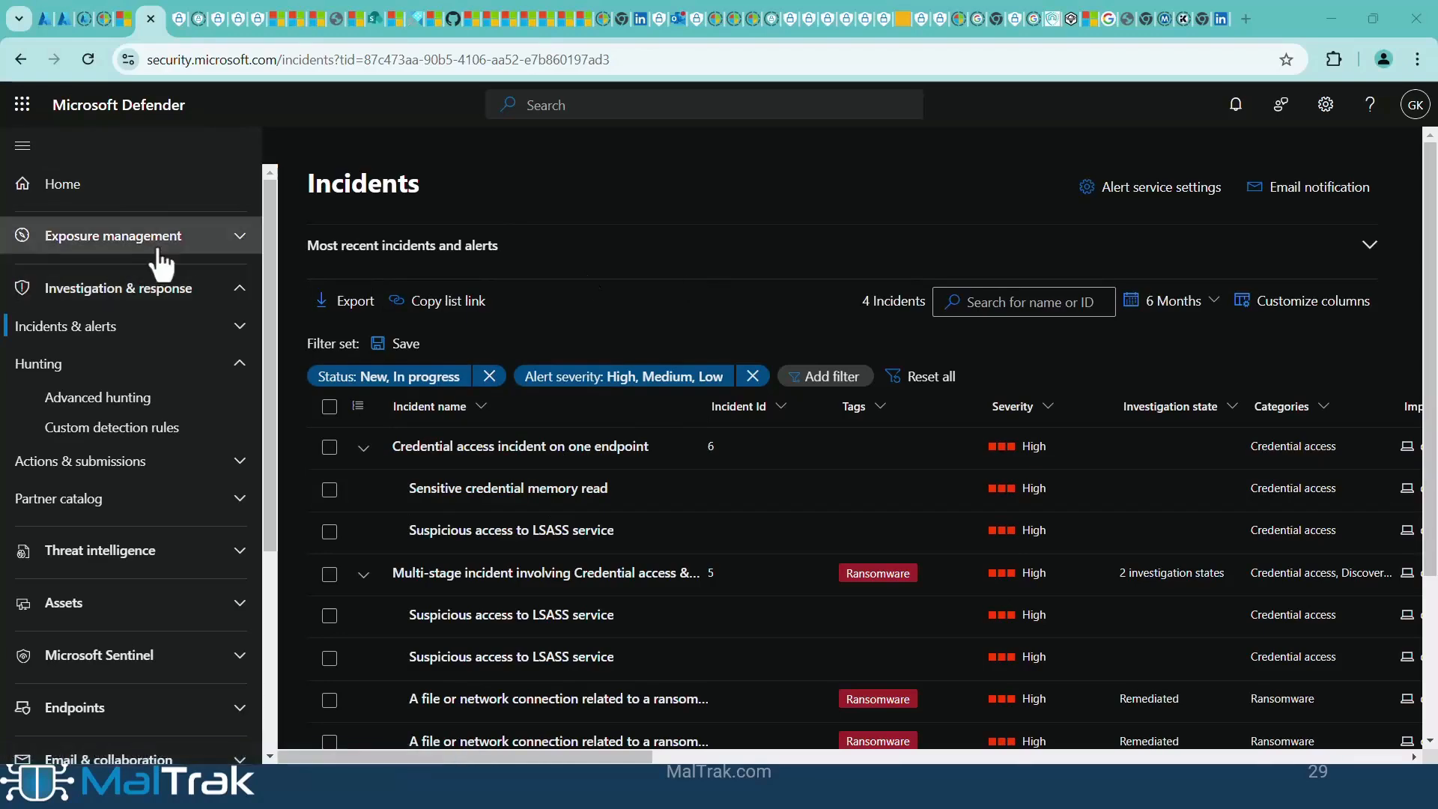
scroll(532, 378, "down", 1)
scroll(537, 397, "up", 1)
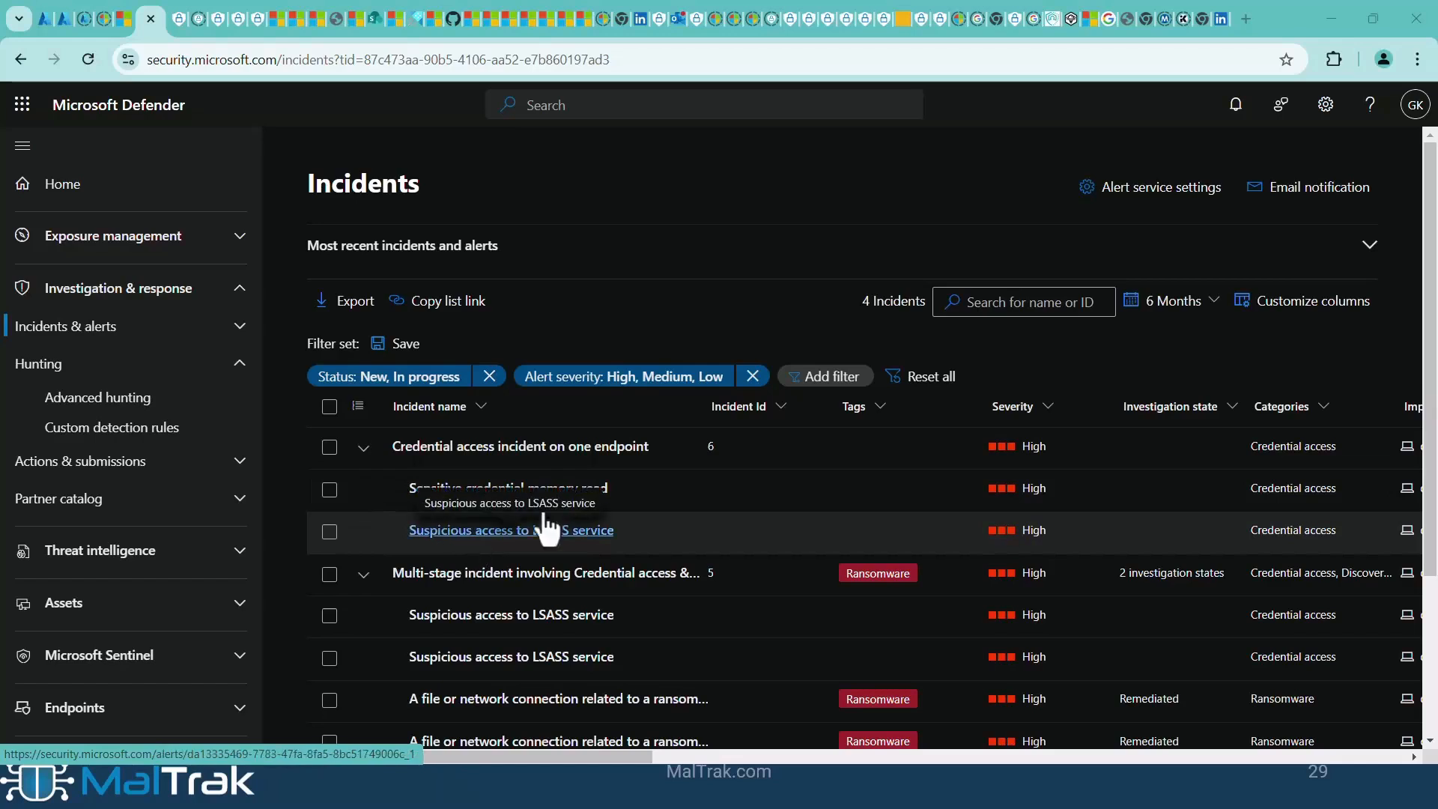
- Go to the lsass-credential-dumping query in Defender's Advanced hunting and review its code, including the lsass.exe file name filter
left_click(199, 12)
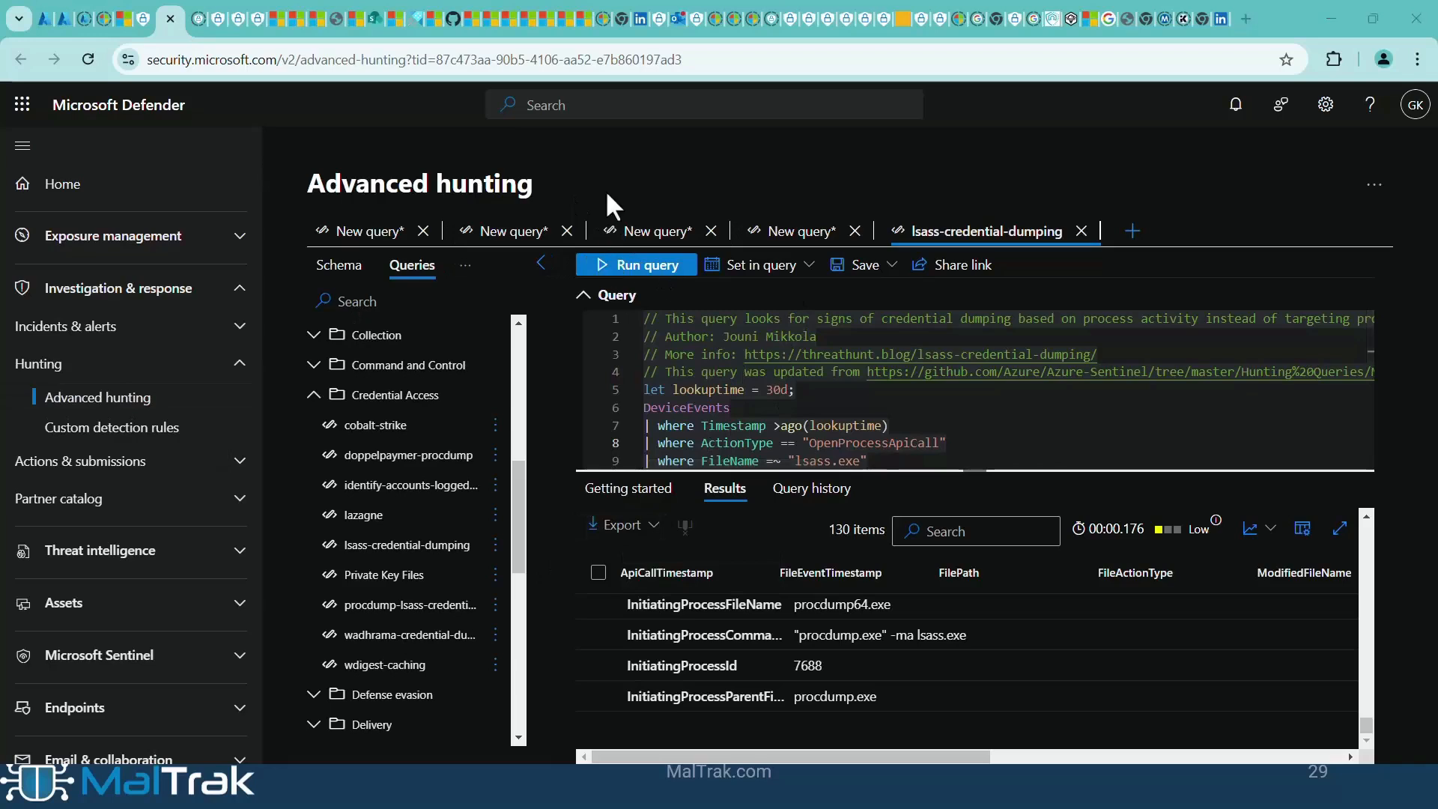
scroll(1034, 405, "down", 3)
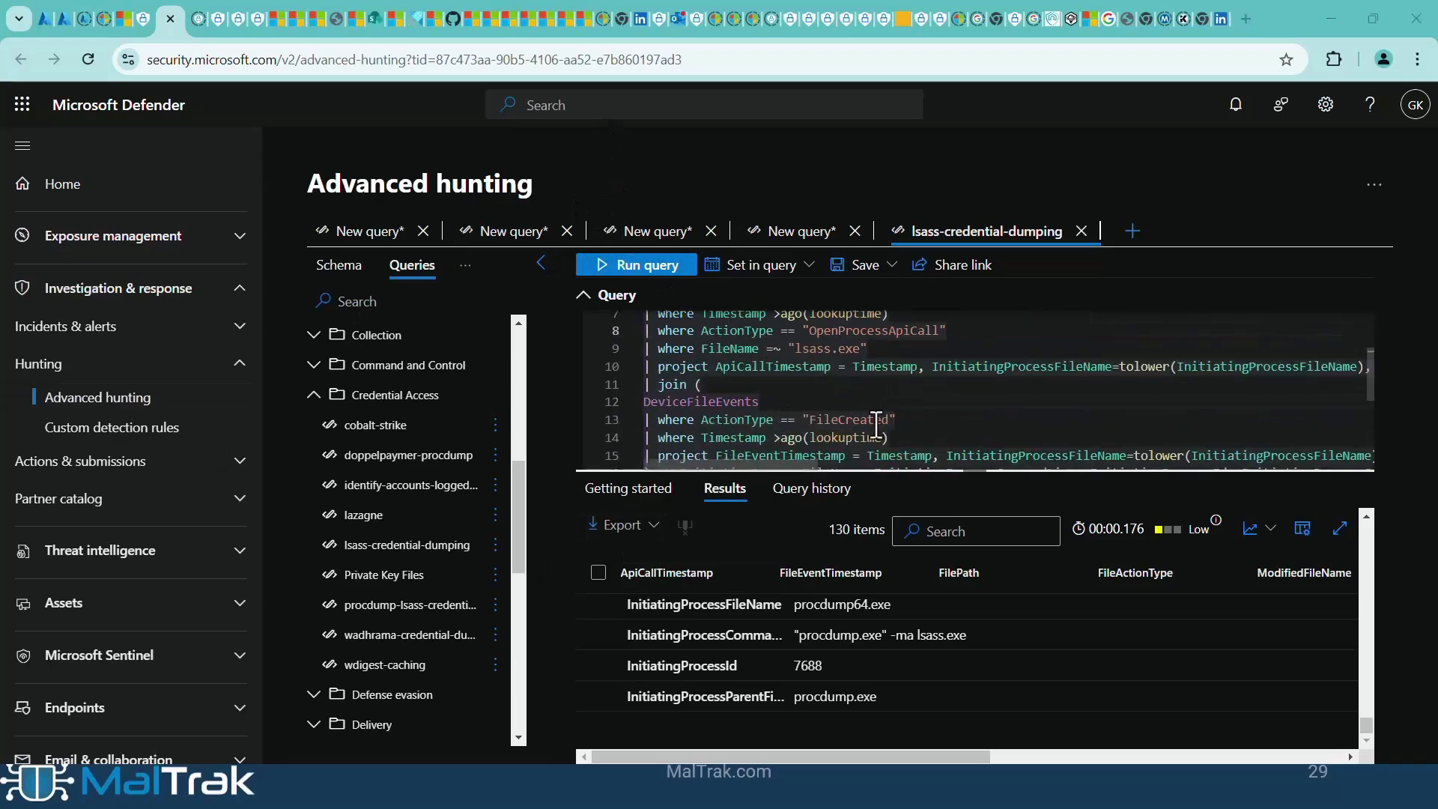
left_click_drag(761, 462, 568, 478)
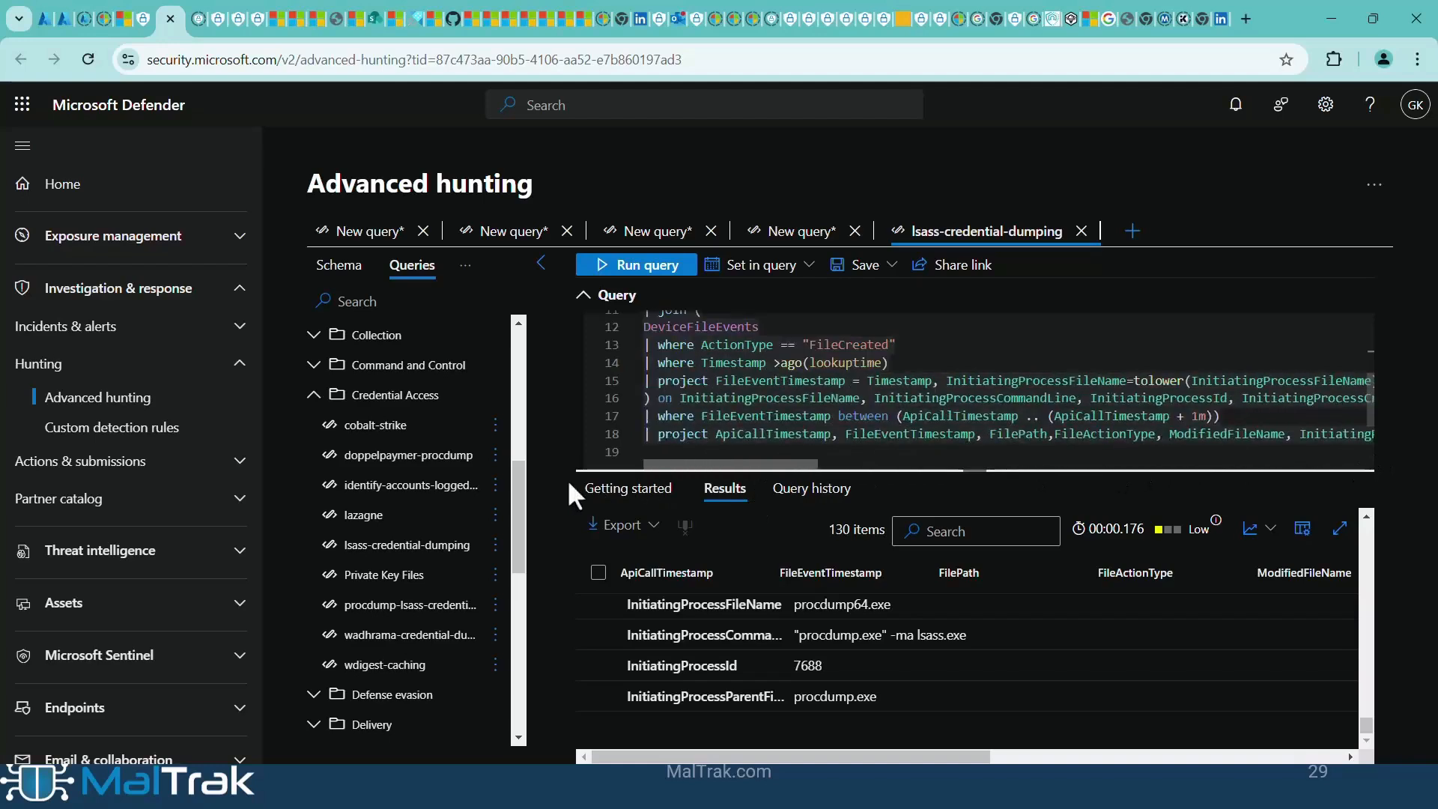
scroll(864, 399, "up", 4)
scroll(827, 431, "down", 1)
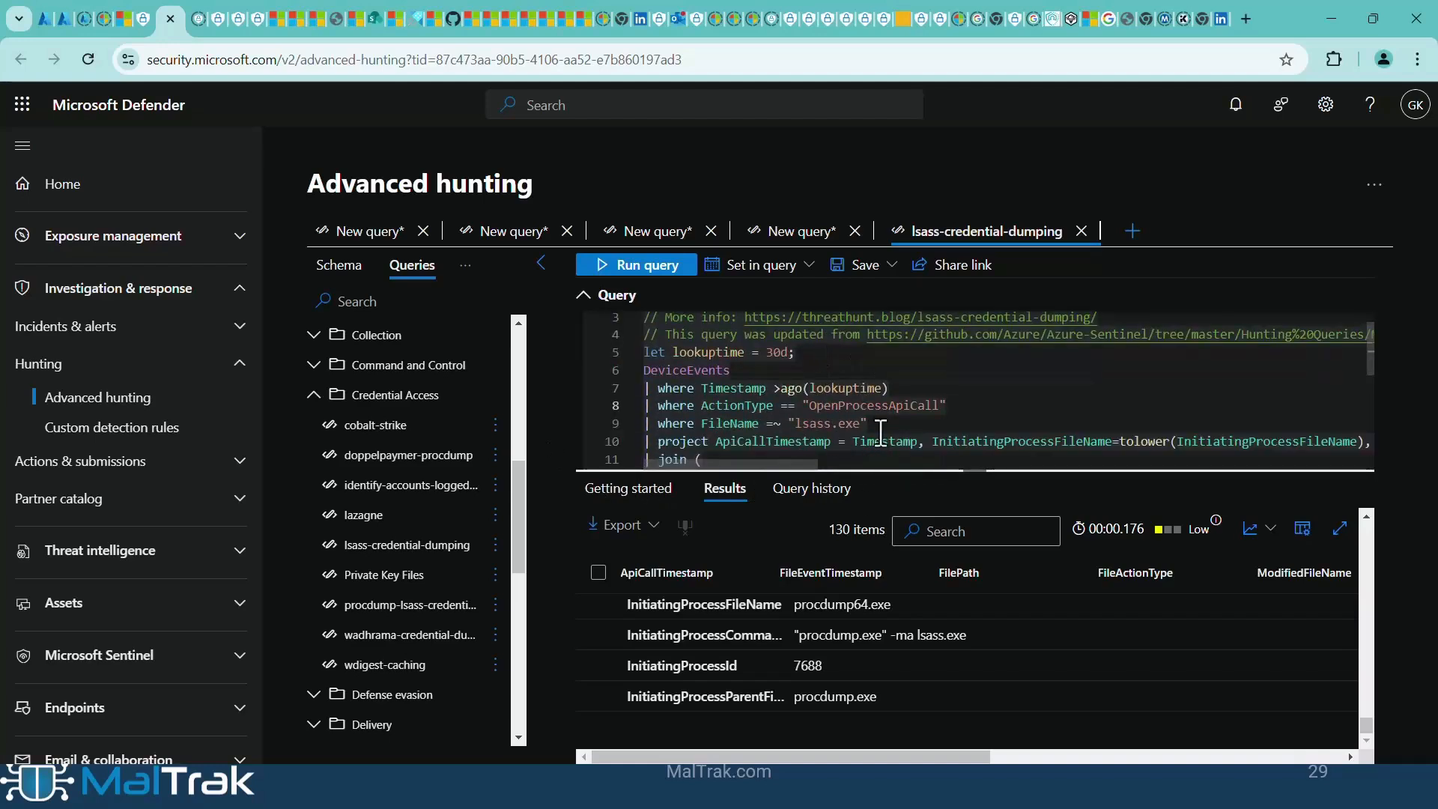
left_click_drag(864, 423, 795, 424)
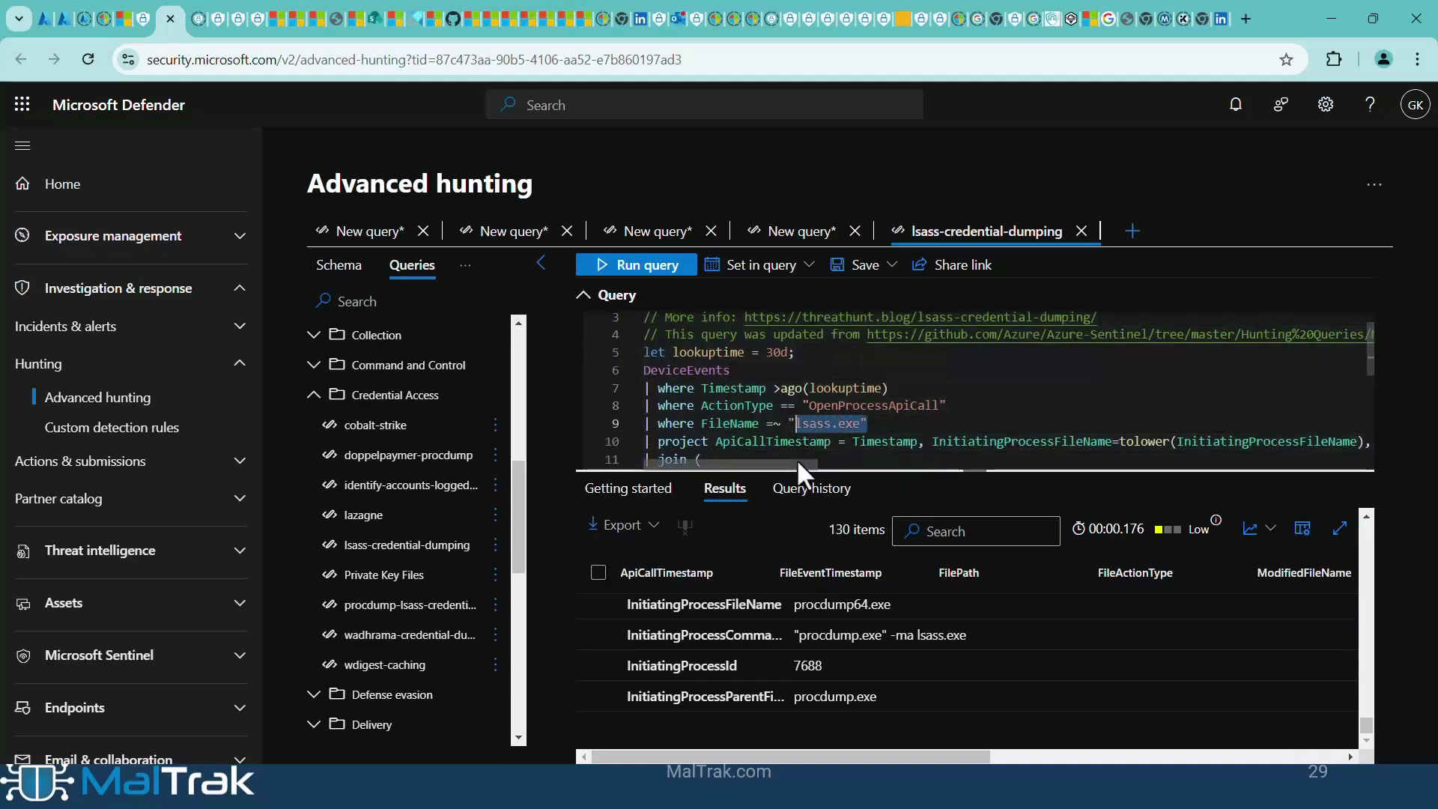
- Run the lsass-credential-dumping query, renewing the expired sign-in session and running the query again
left_click(638, 270)
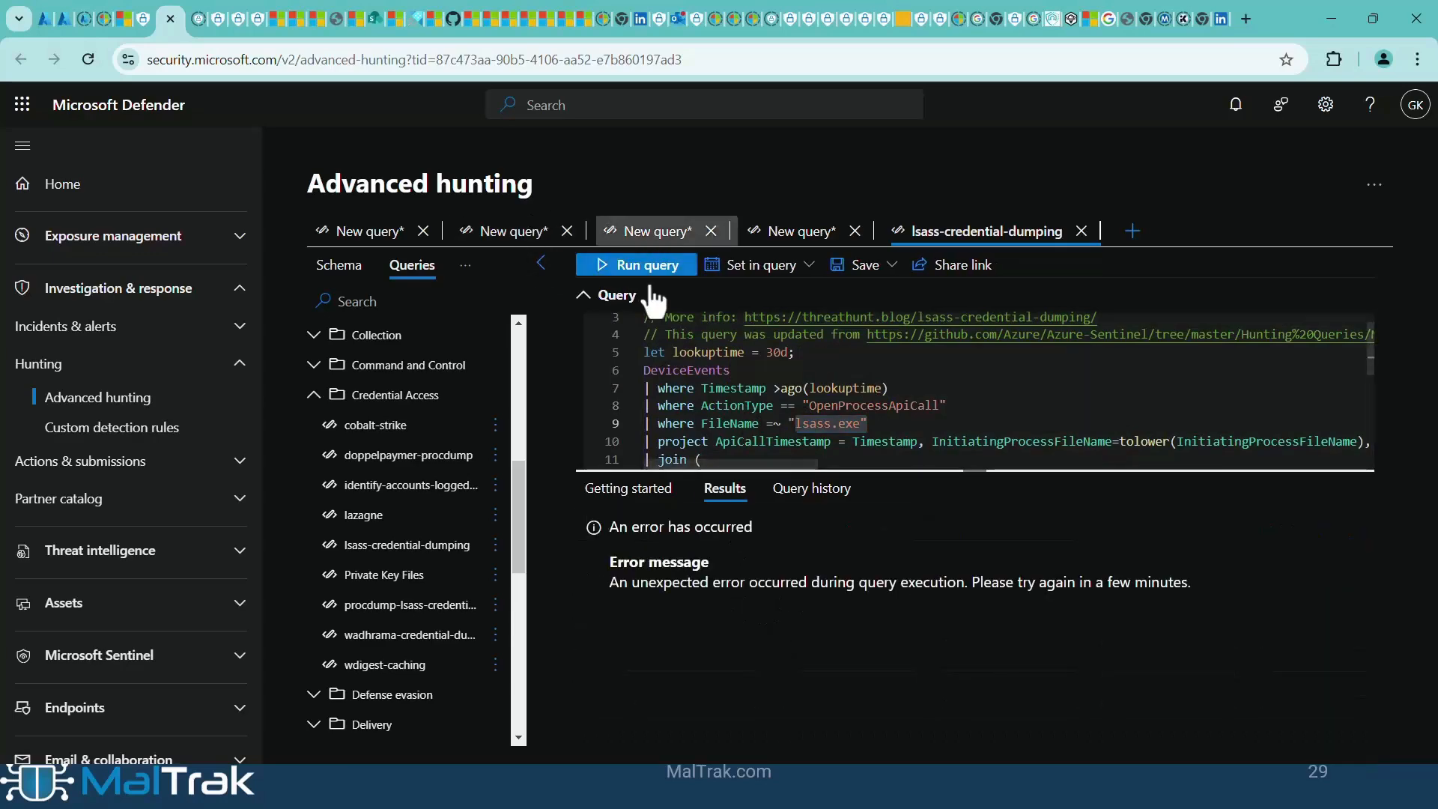
left_click(643, 271)
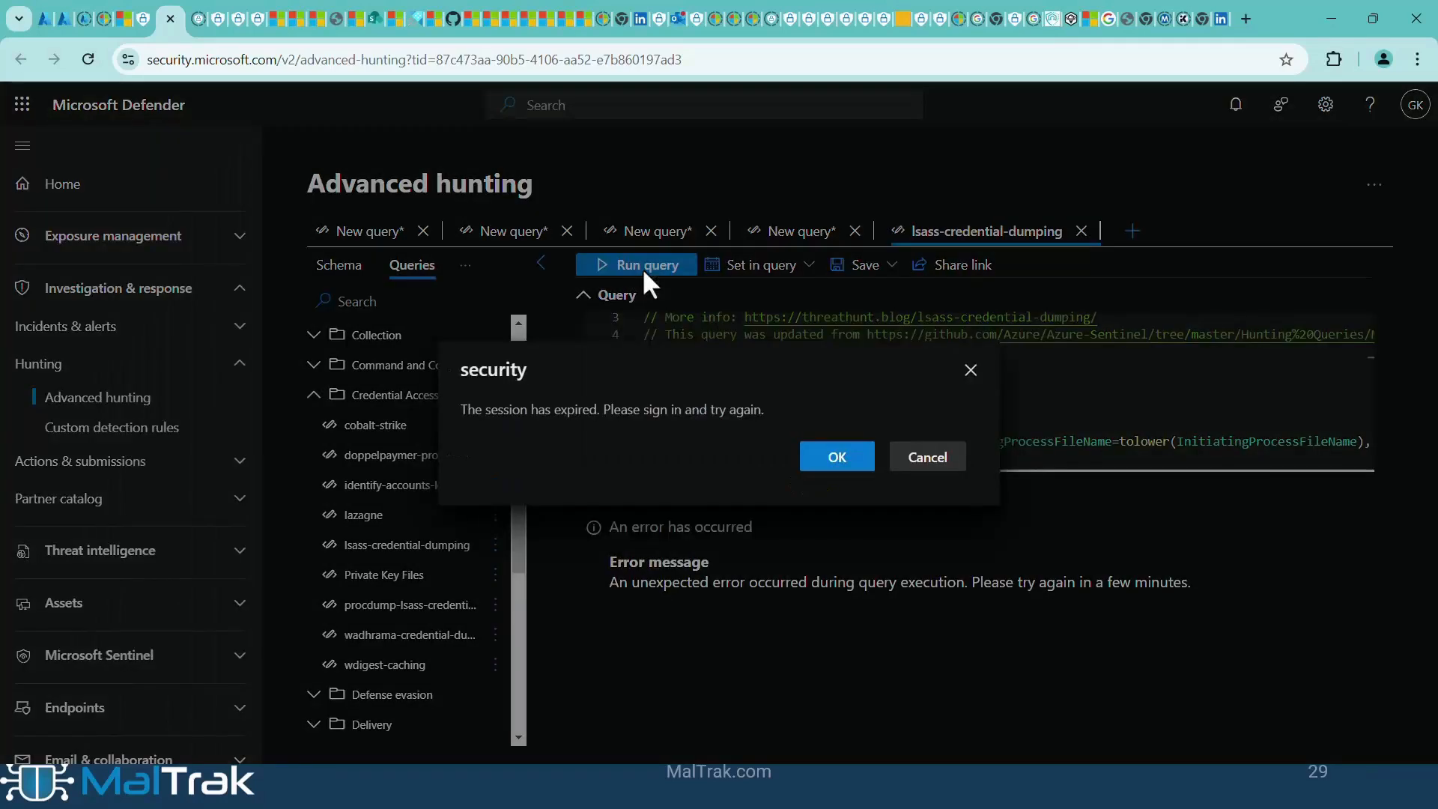
left_click(842, 467)
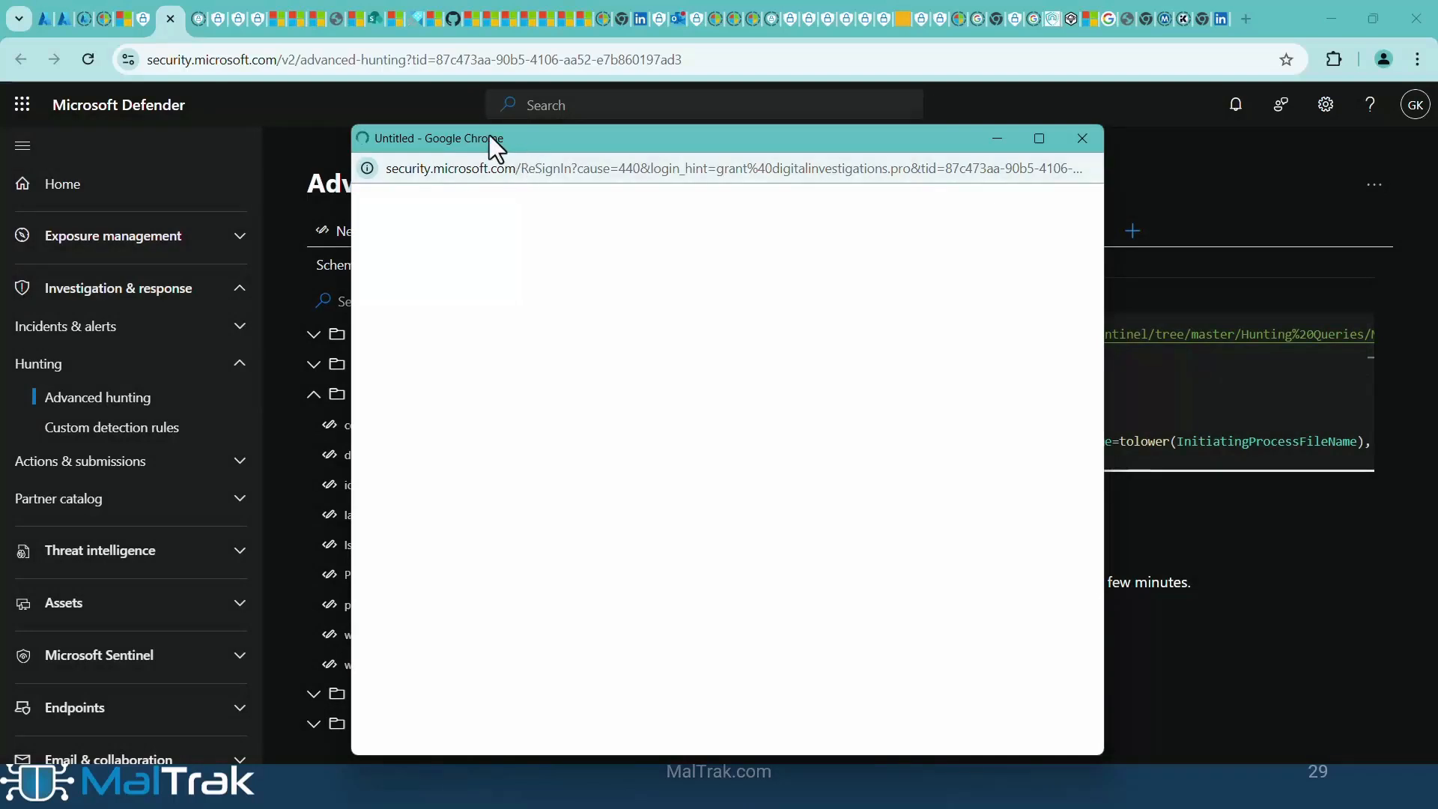
left_click_drag(489, 137, 505, 302)
left_click(1004, 298)
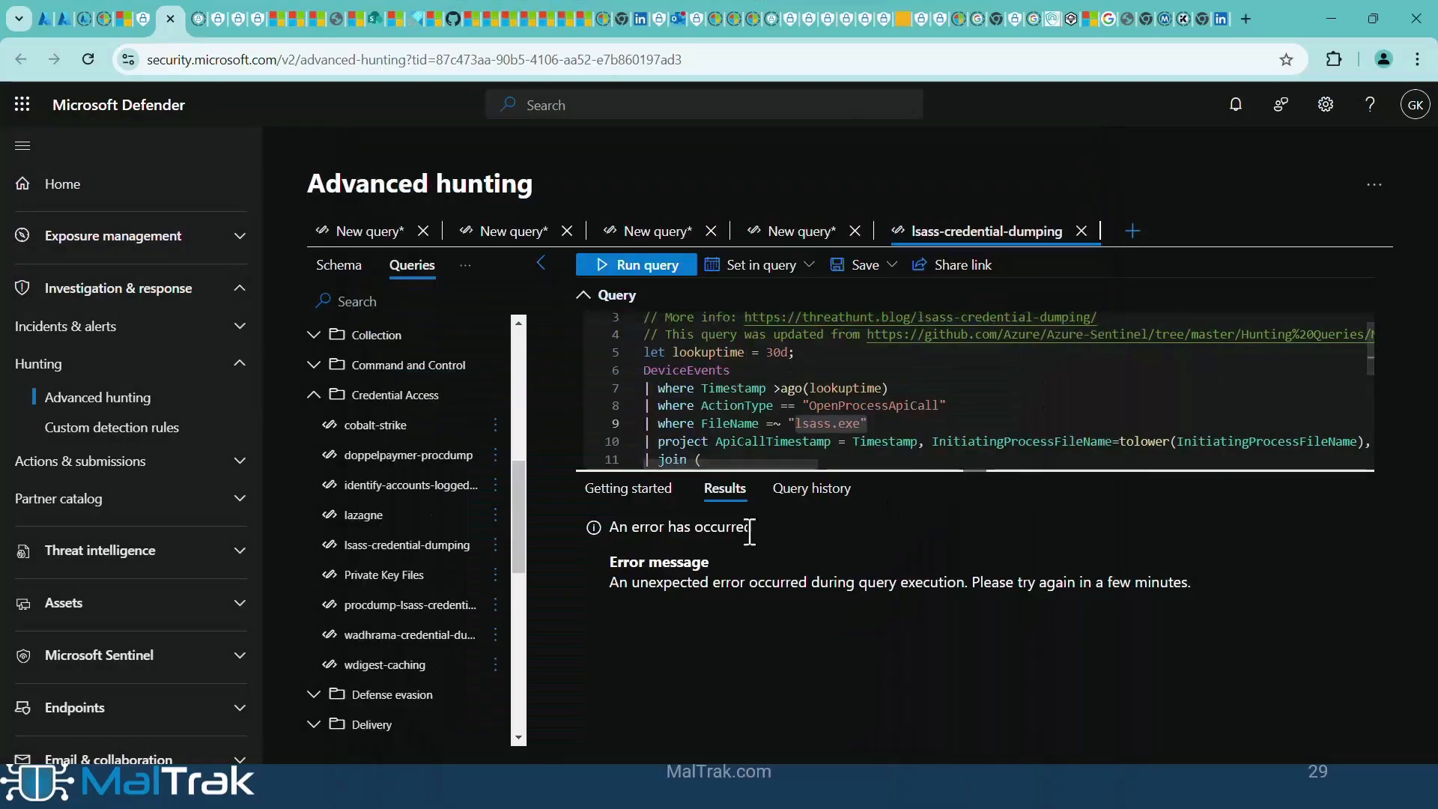
left_click(631, 268)
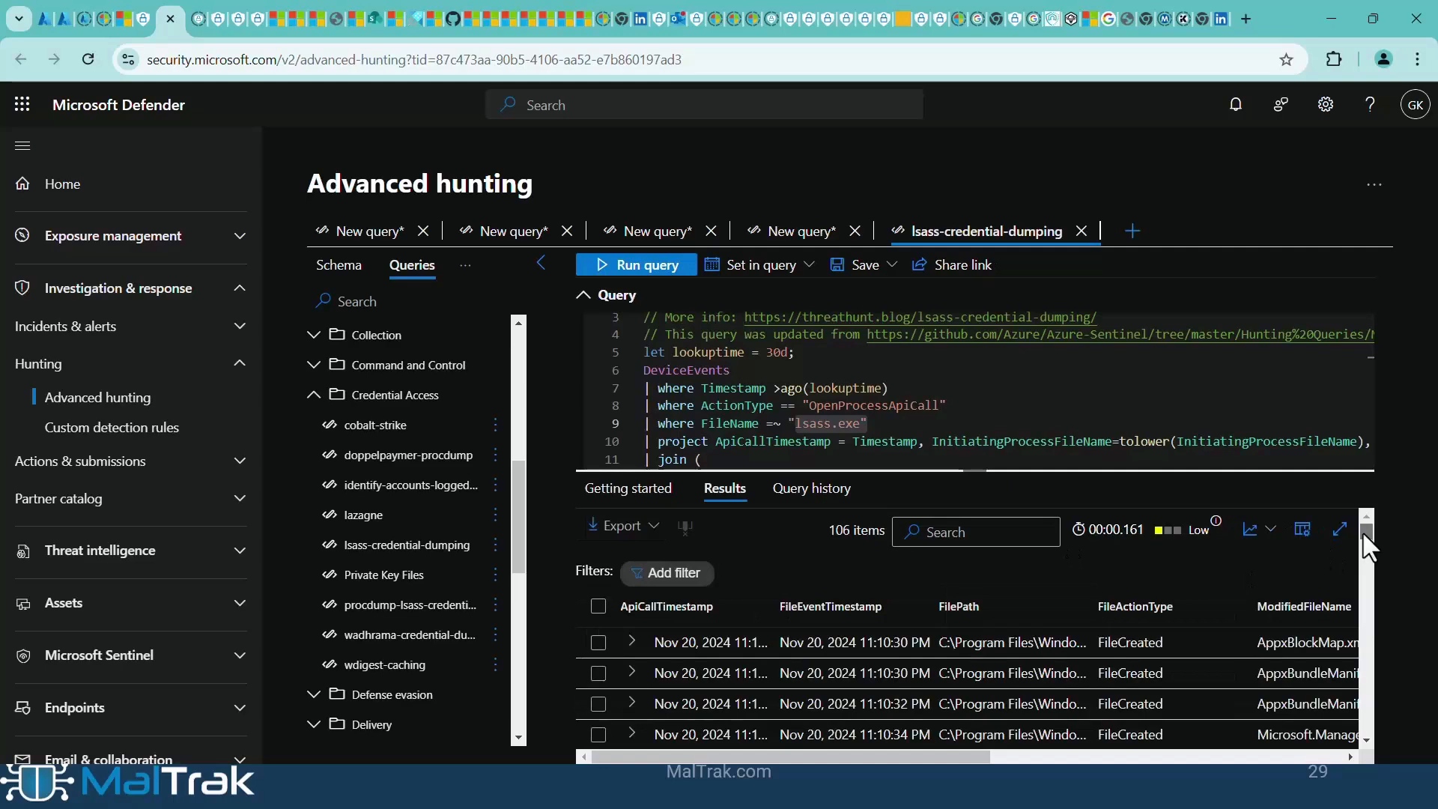
- Expand the last query result, the lsass.exe .dmp file creation event, and examine the dump's file path
left_click_drag(1368, 546, 1368, 732)
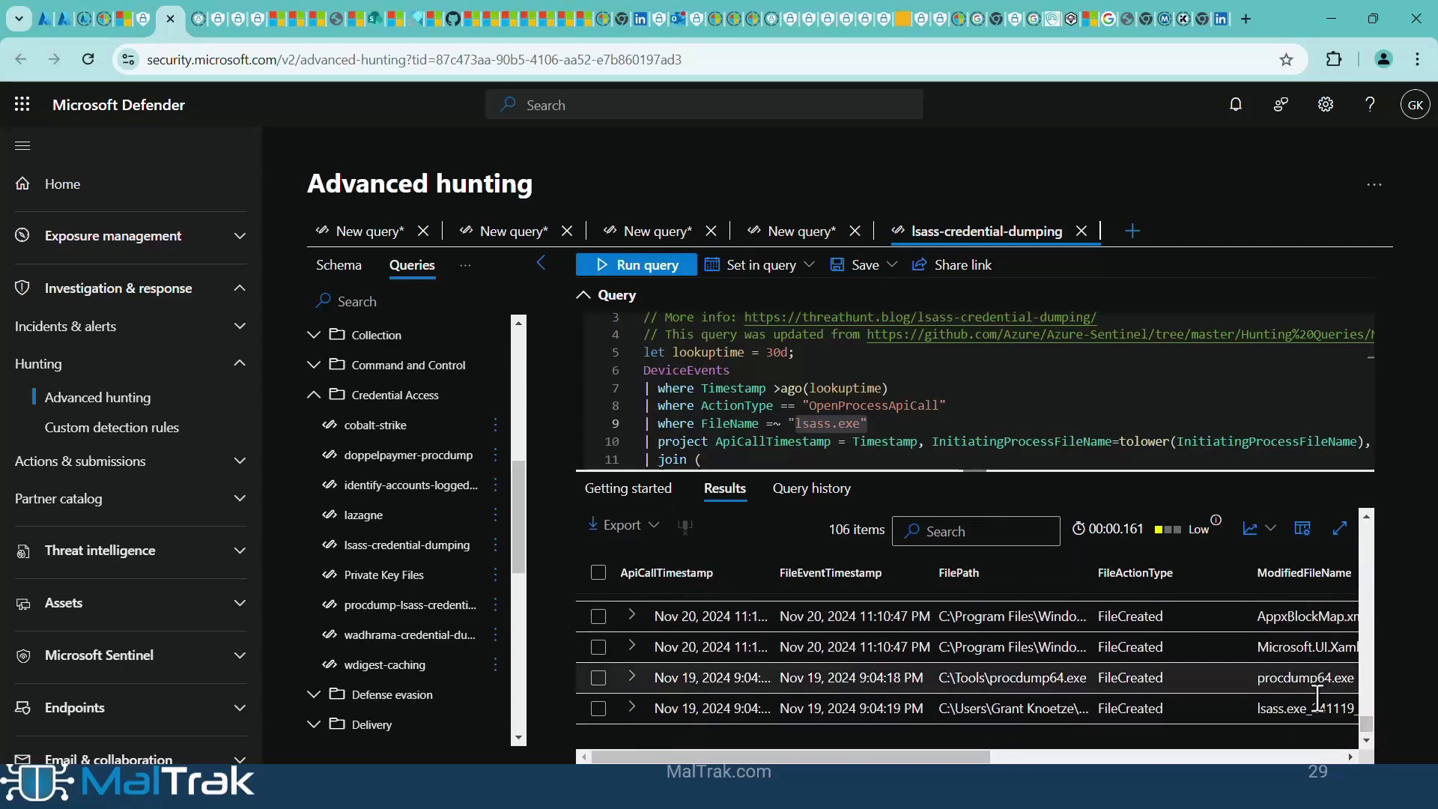
left_click(629, 710)
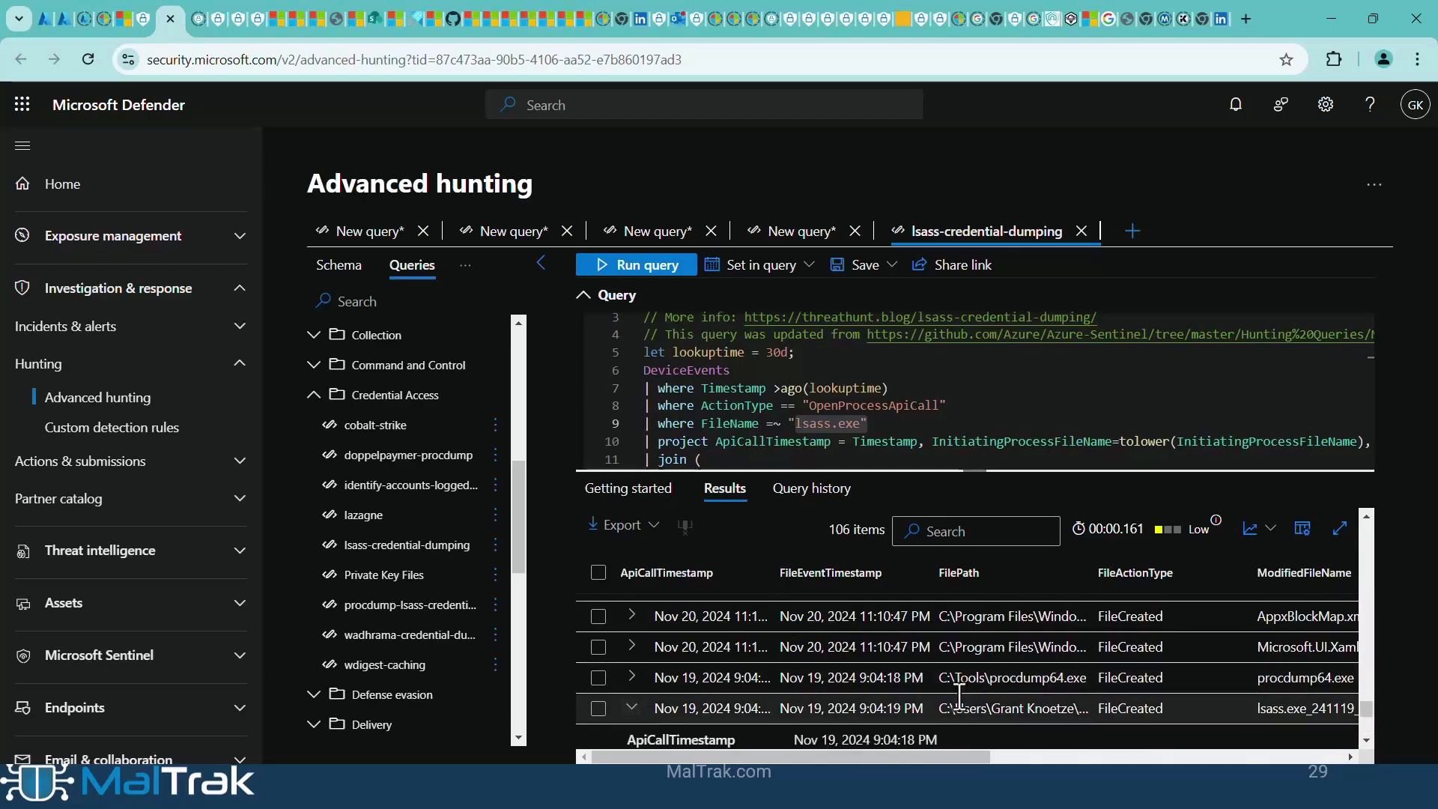
scroll(1359, 742, "down", 4)
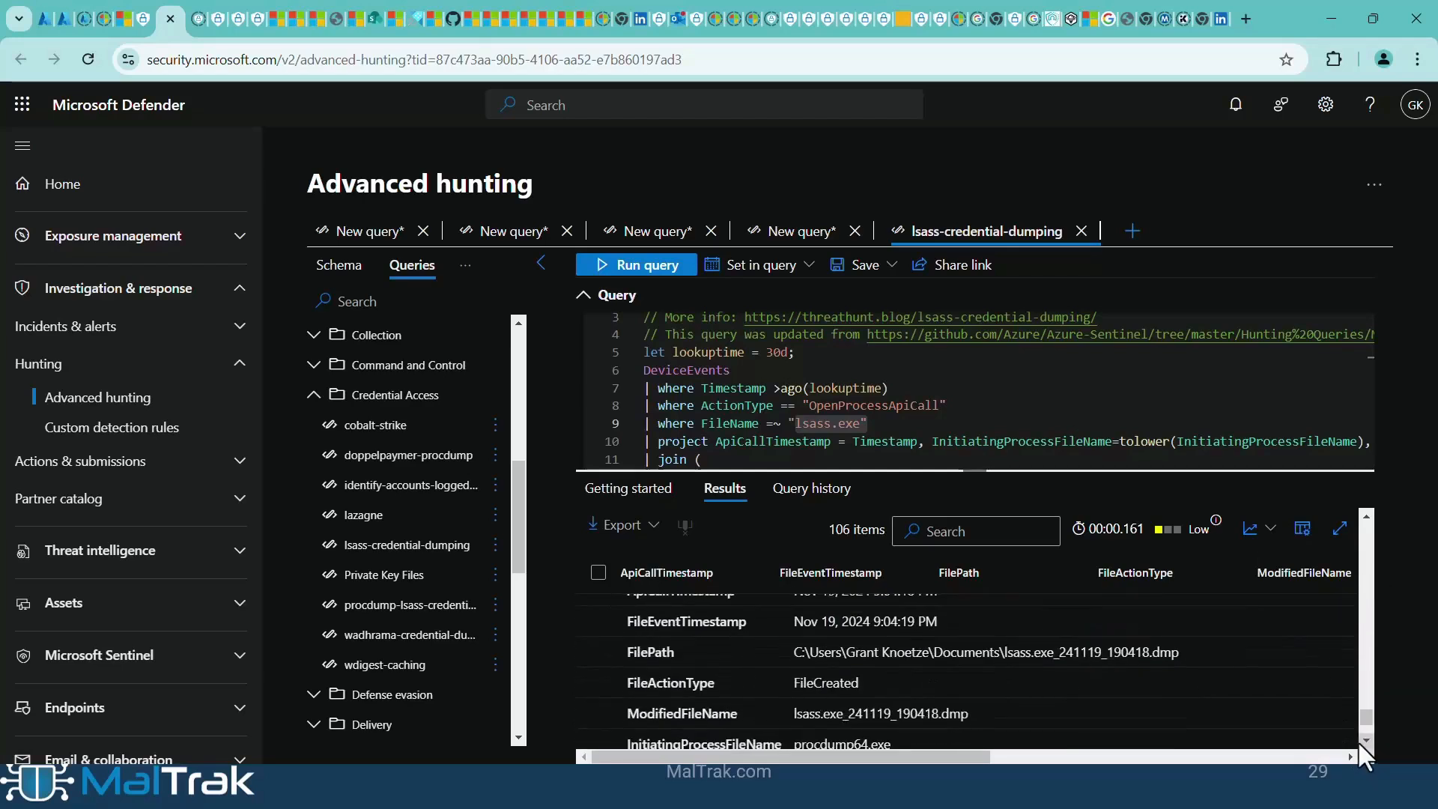
scroll(1371, 515, "up", 2)
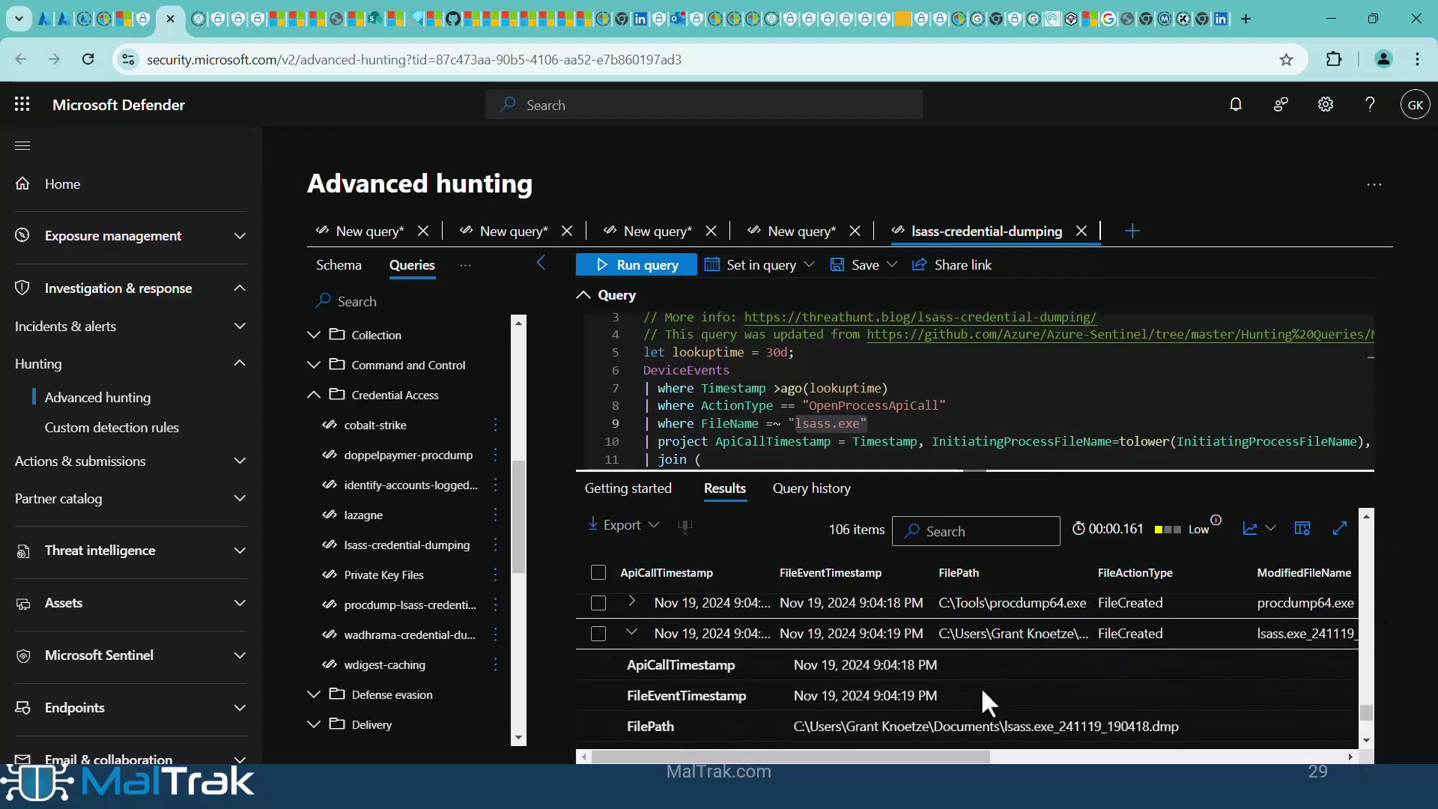
scroll(1366, 746, "down", 2)
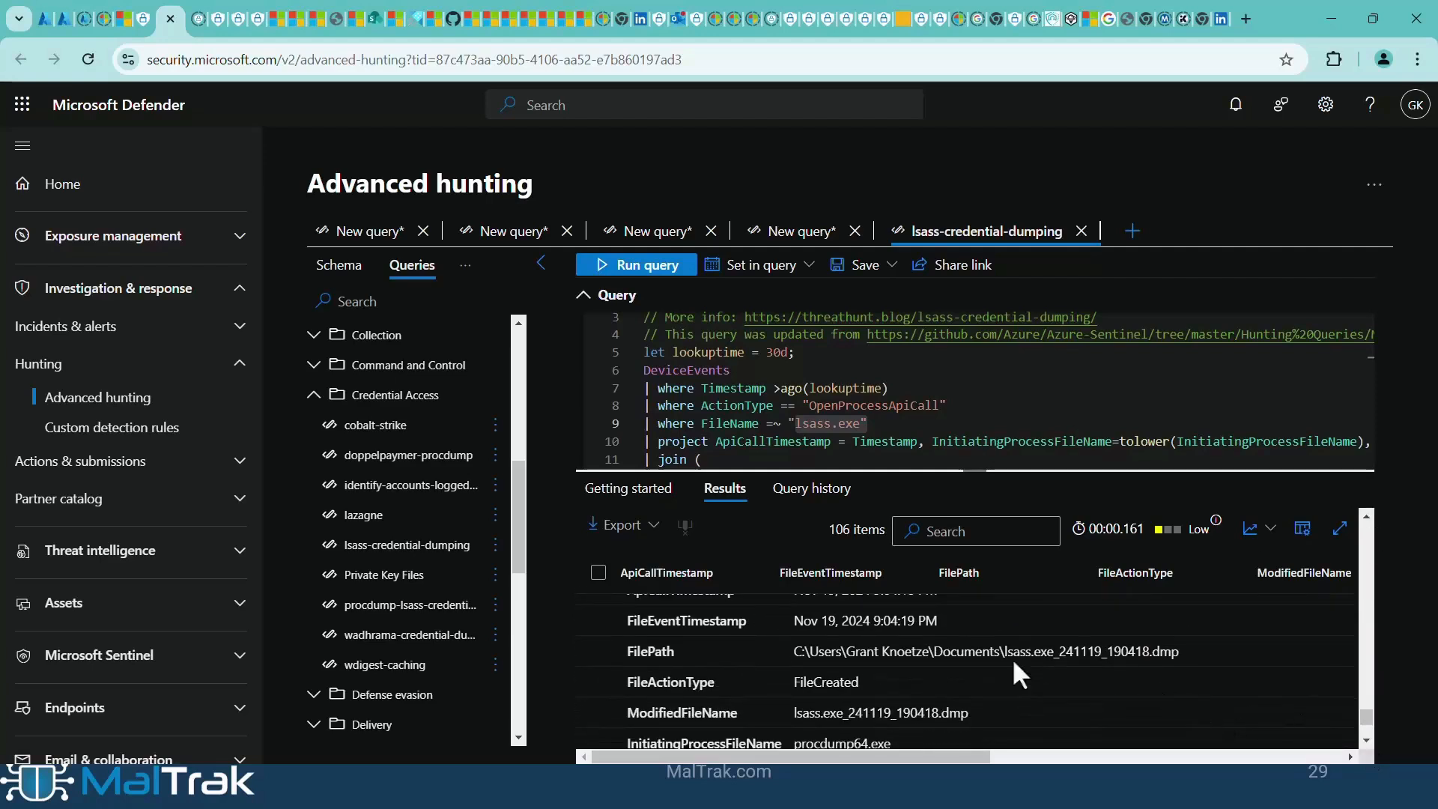
left_click_drag(934, 651, 1177, 654)
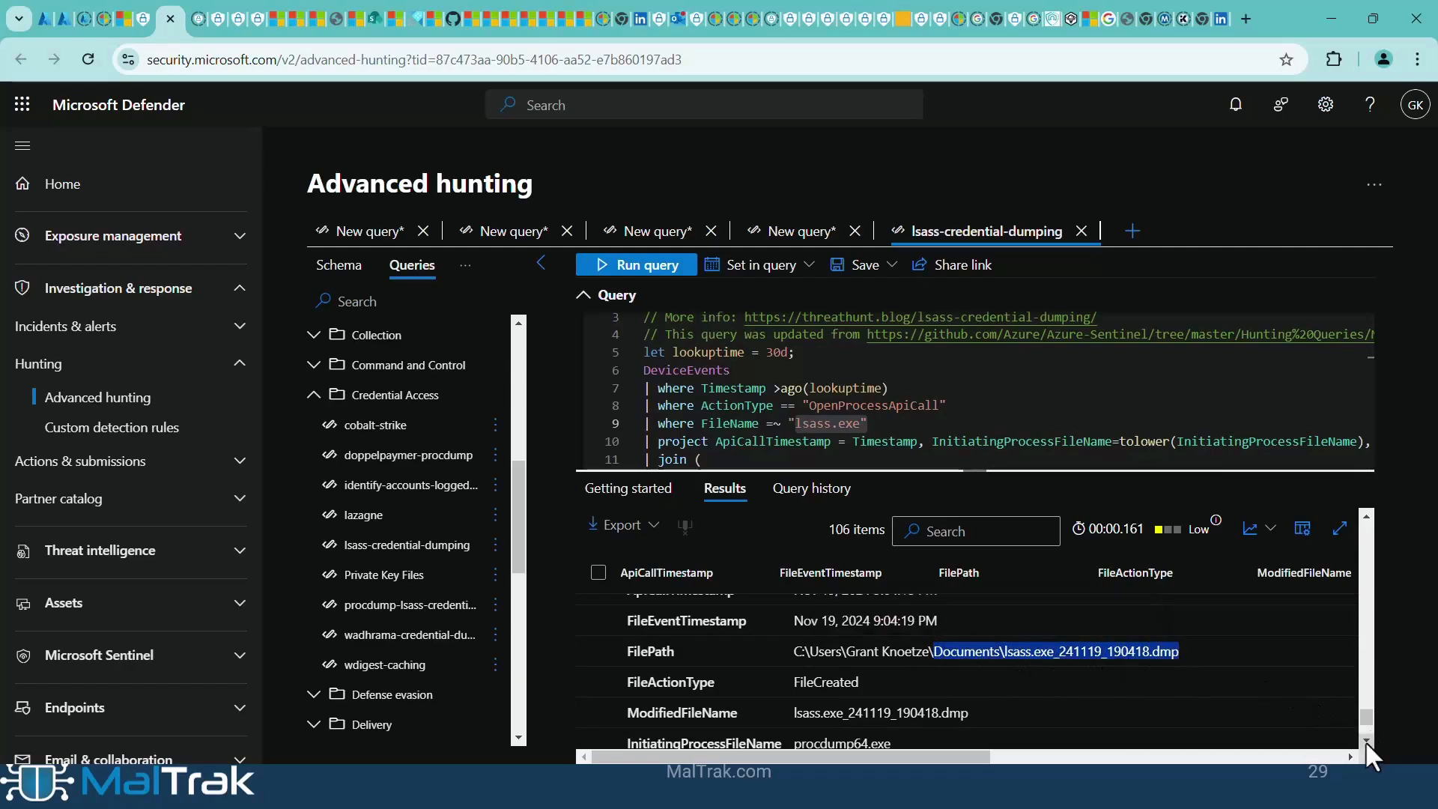
- Examine the initiating process file name, command line, process ID and parent process of the lsass dump event
scroll(1368, 734, "down", 1)
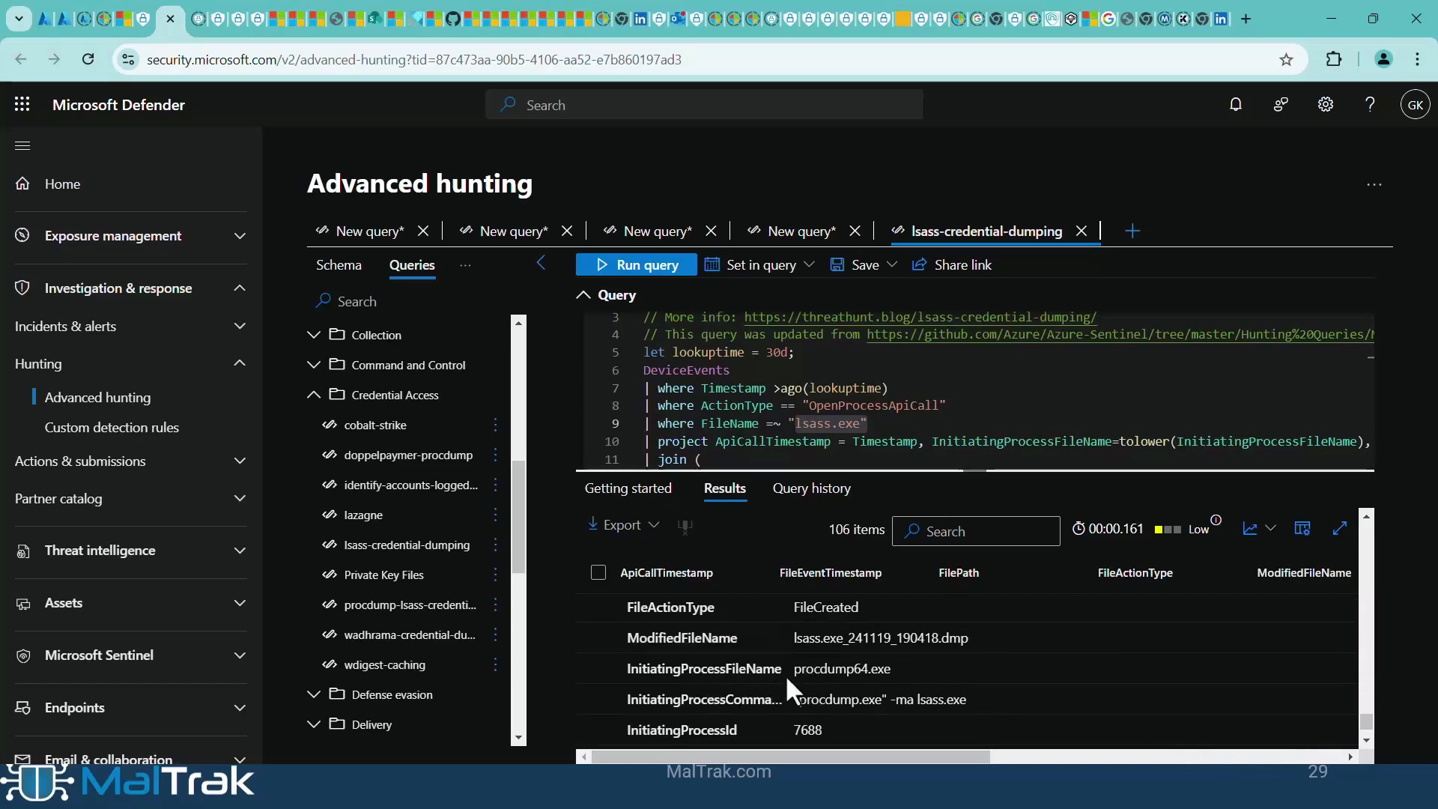
left_click(1364, 741)
left_click(1365, 741)
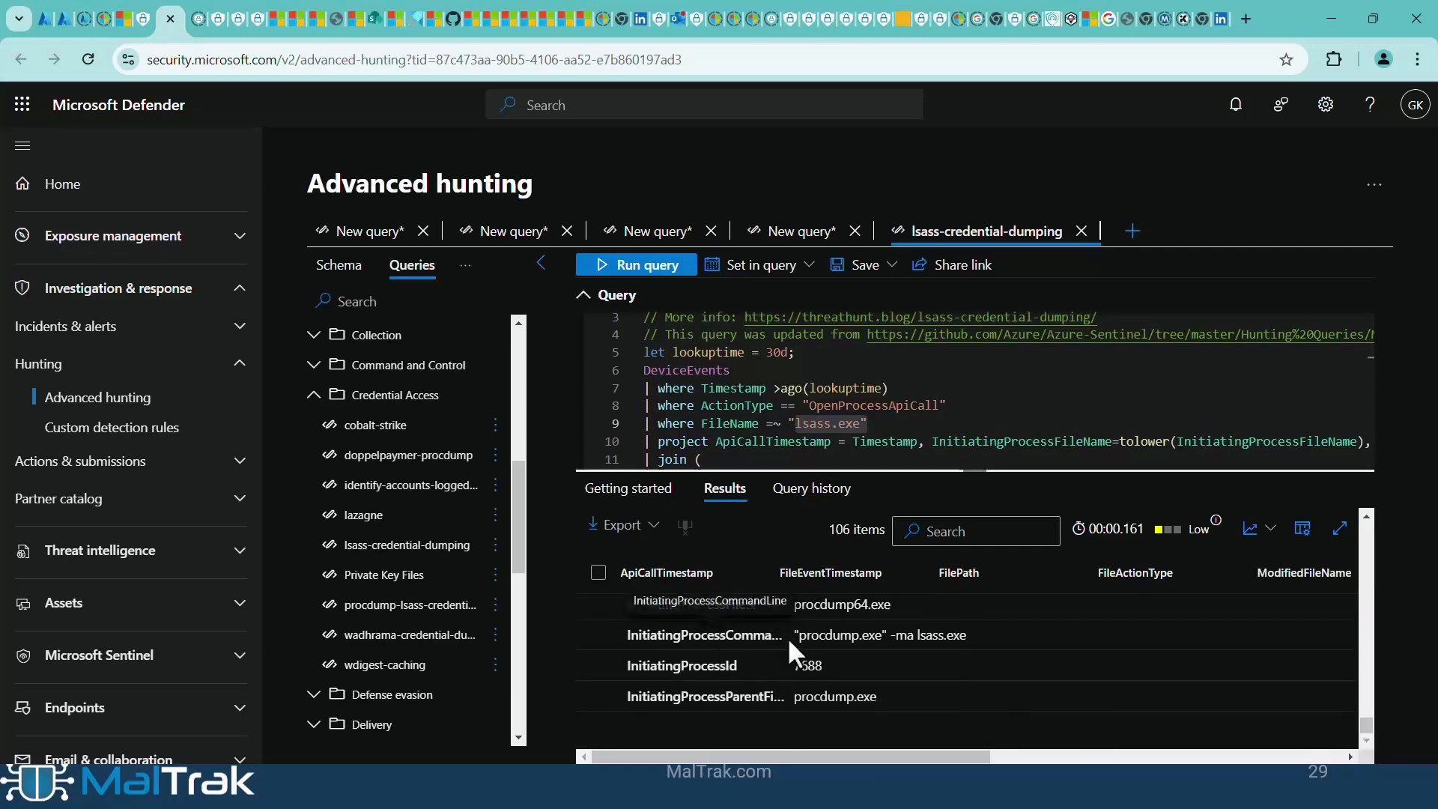
left_click_drag(794, 635, 901, 635)
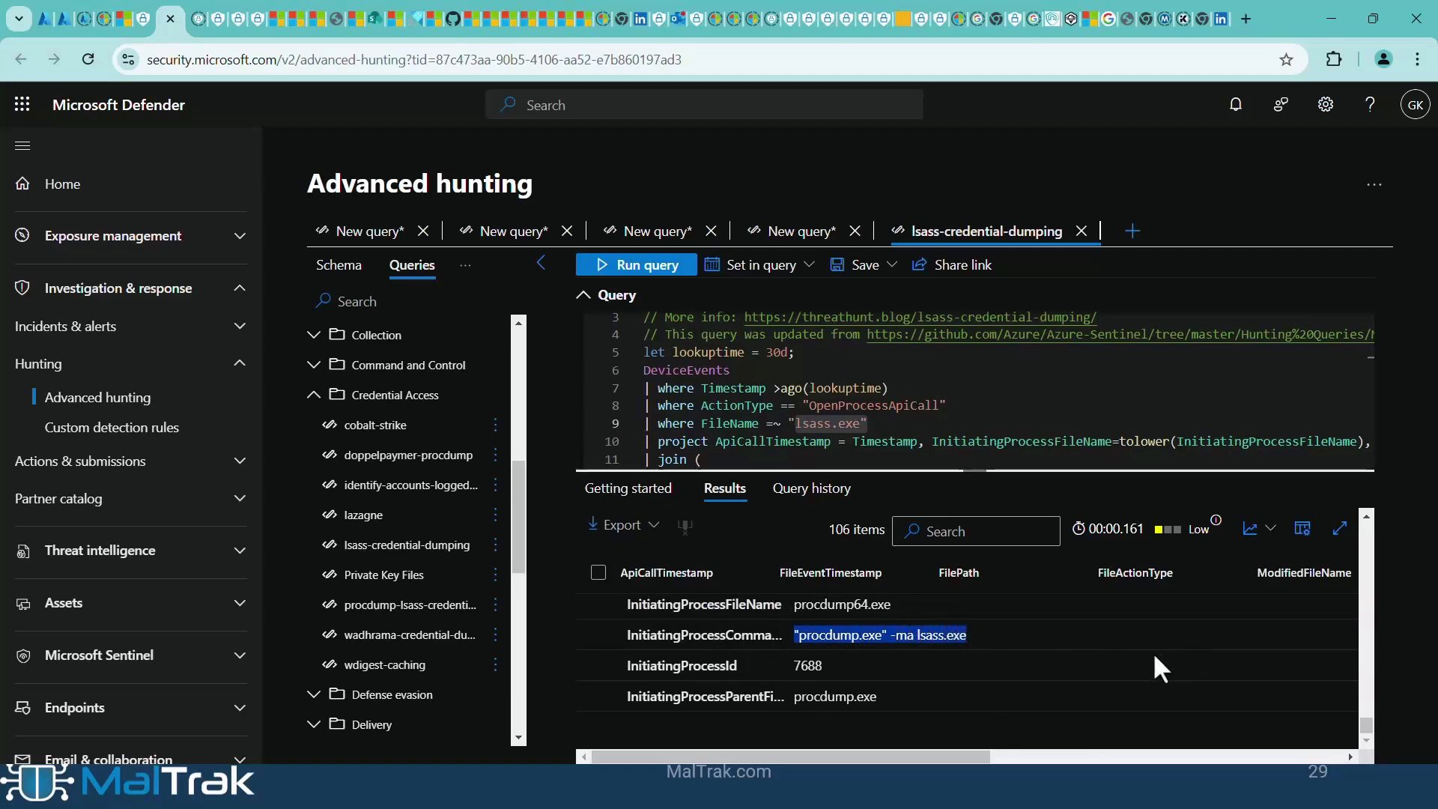
left_click(843, 666)
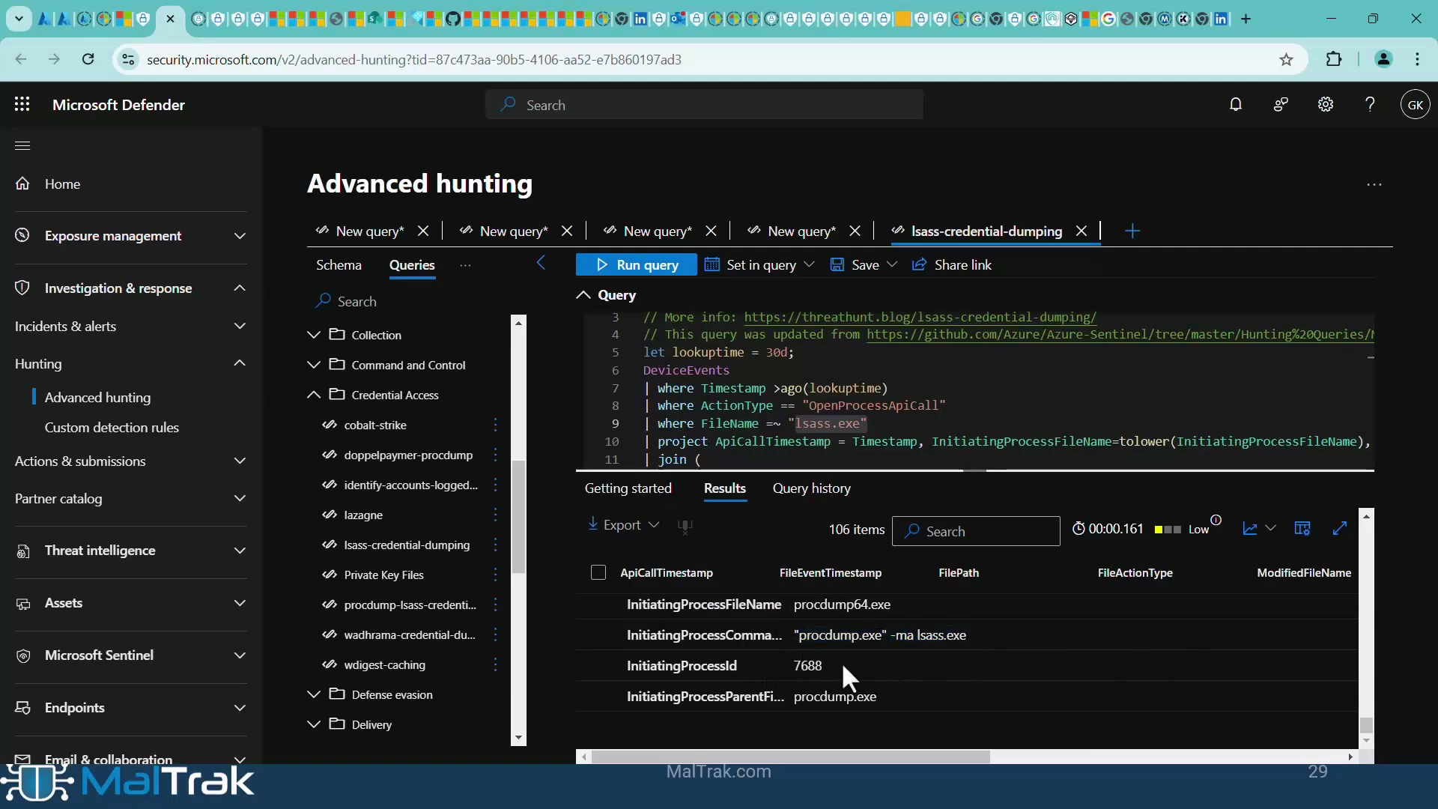
left_click_drag(824, 665, 776, 663)
left_click_drag(886, 585, 887, 584)
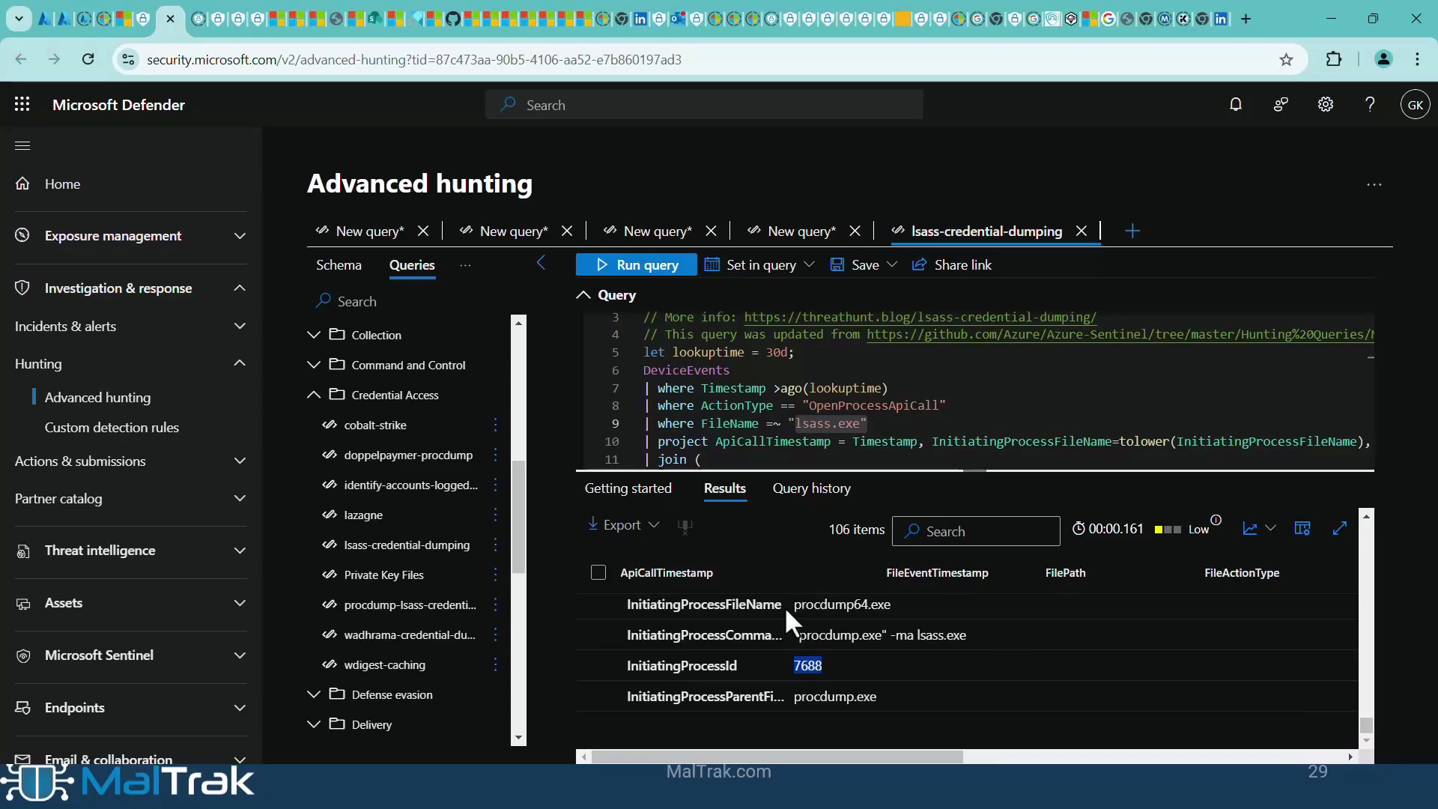
left_click(788, 694)
left_click_drag(930, 570, 933, 570)
left_click_drag(794, 637, 786, 668)
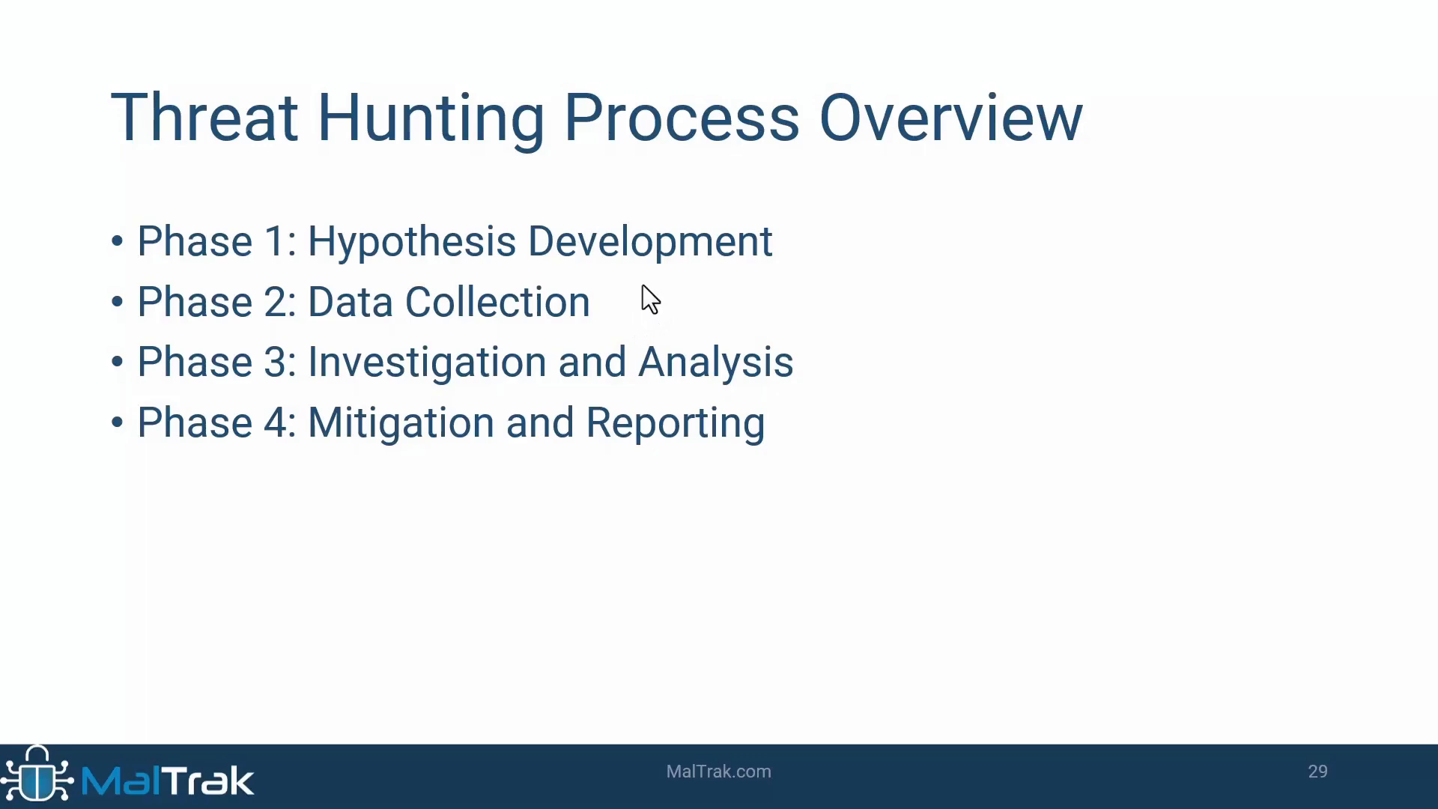
key("alt+Tab")
key("alt+Tab")
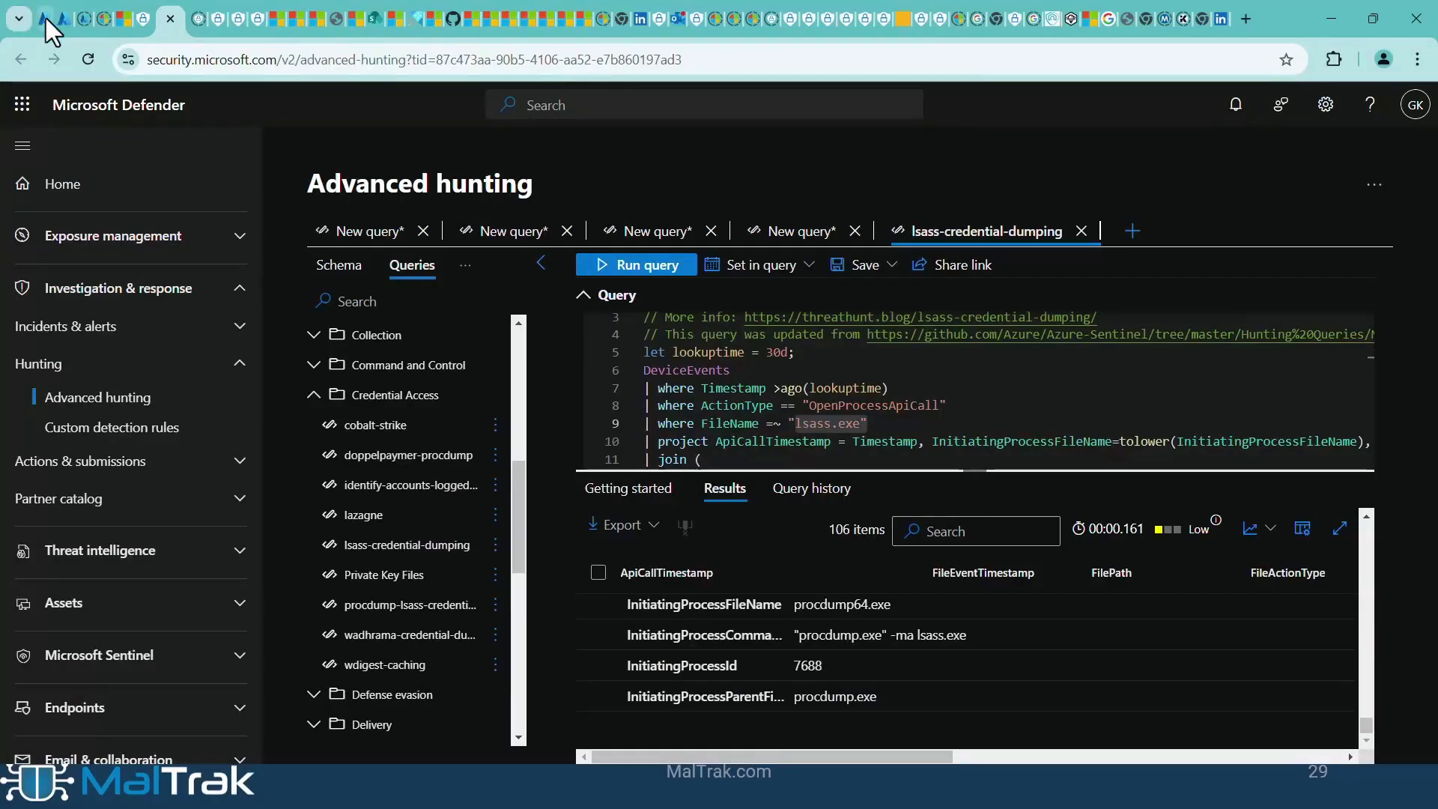
left_click(46, 18)
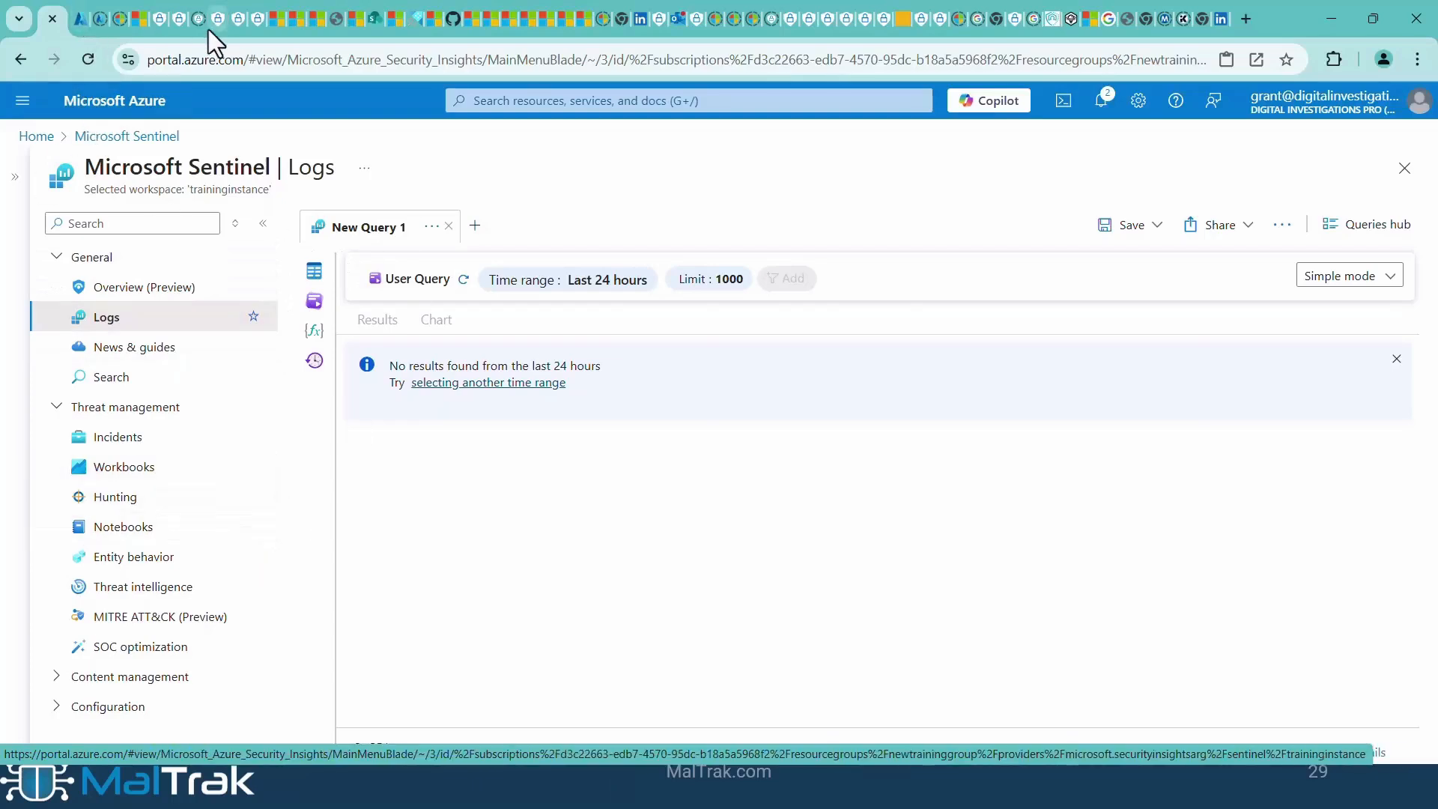
- Return to the Defender incidents page, expand the Endpoints and Assets sections, and open the Device Inventory
left_click(158, 19)
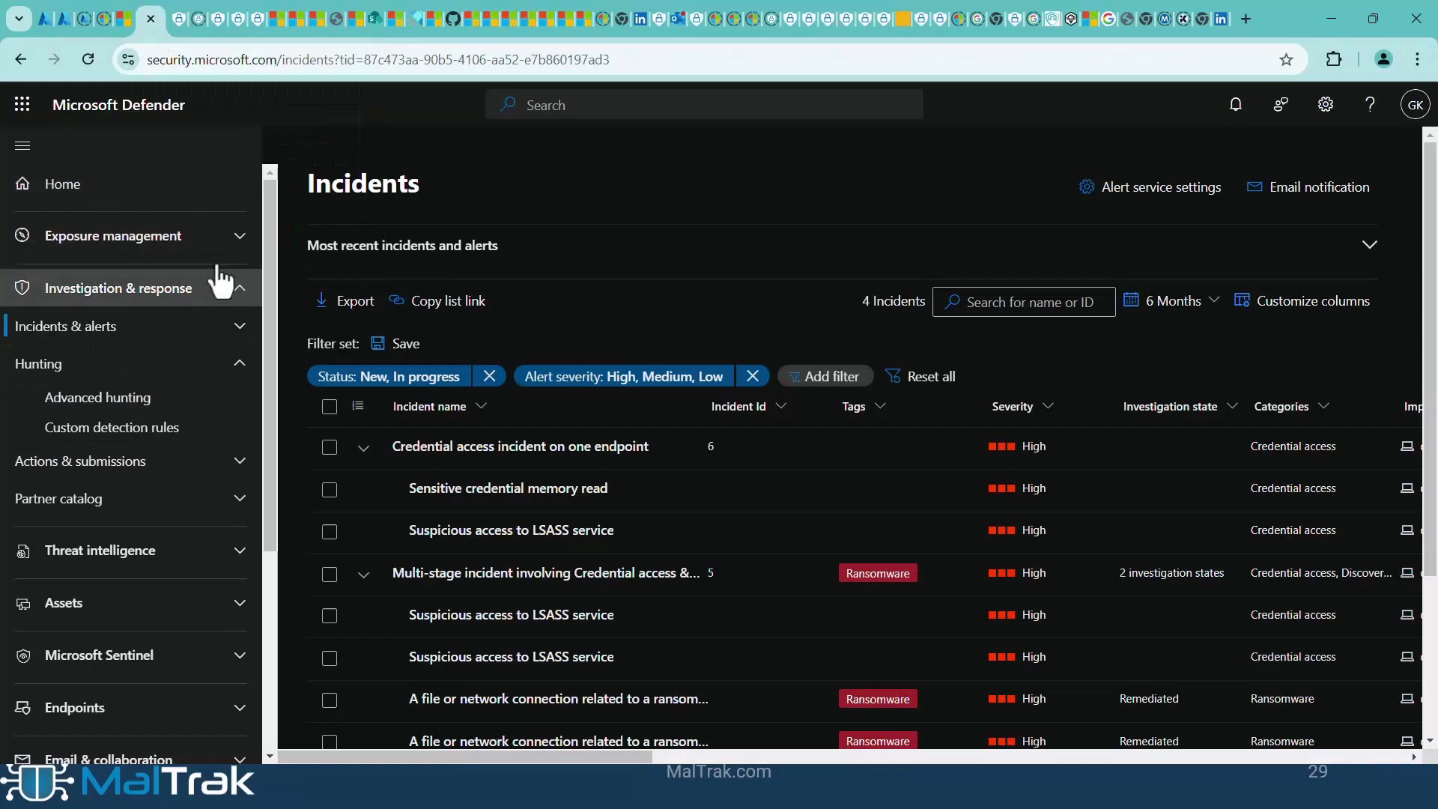
left_click_drag(267, 239, 278, 432)
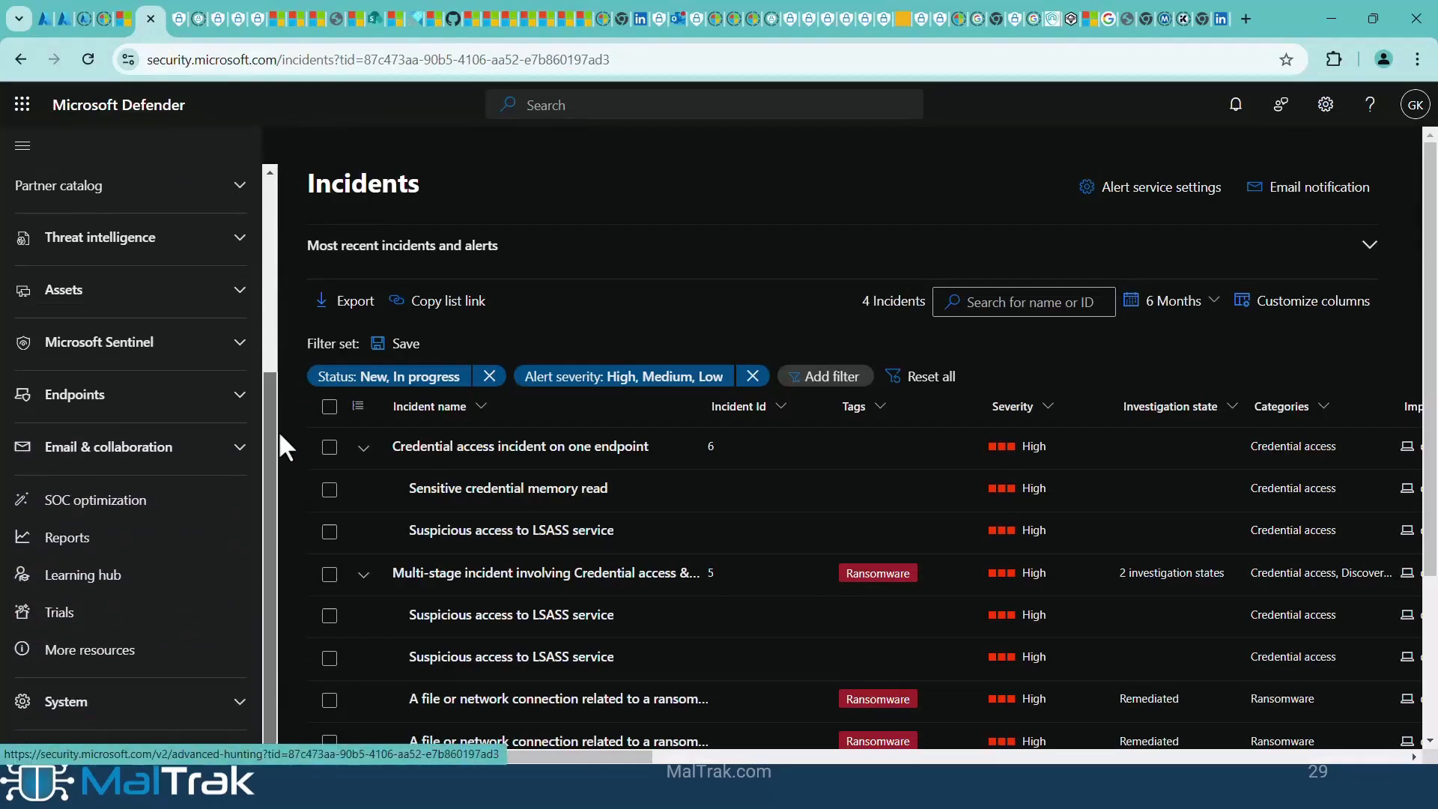
left_click(241, 397)
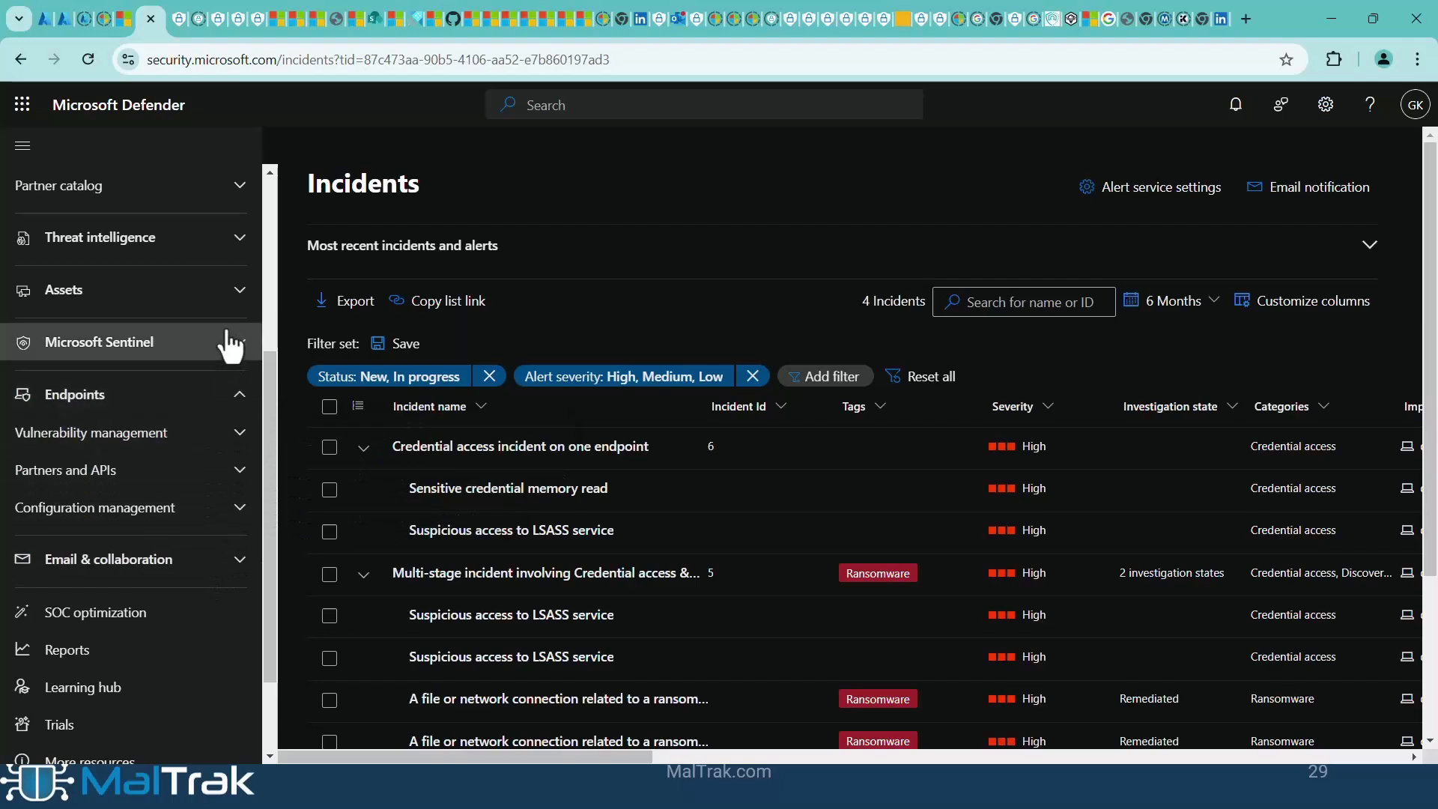
left_click(228, 298)
left_click(177, 329)
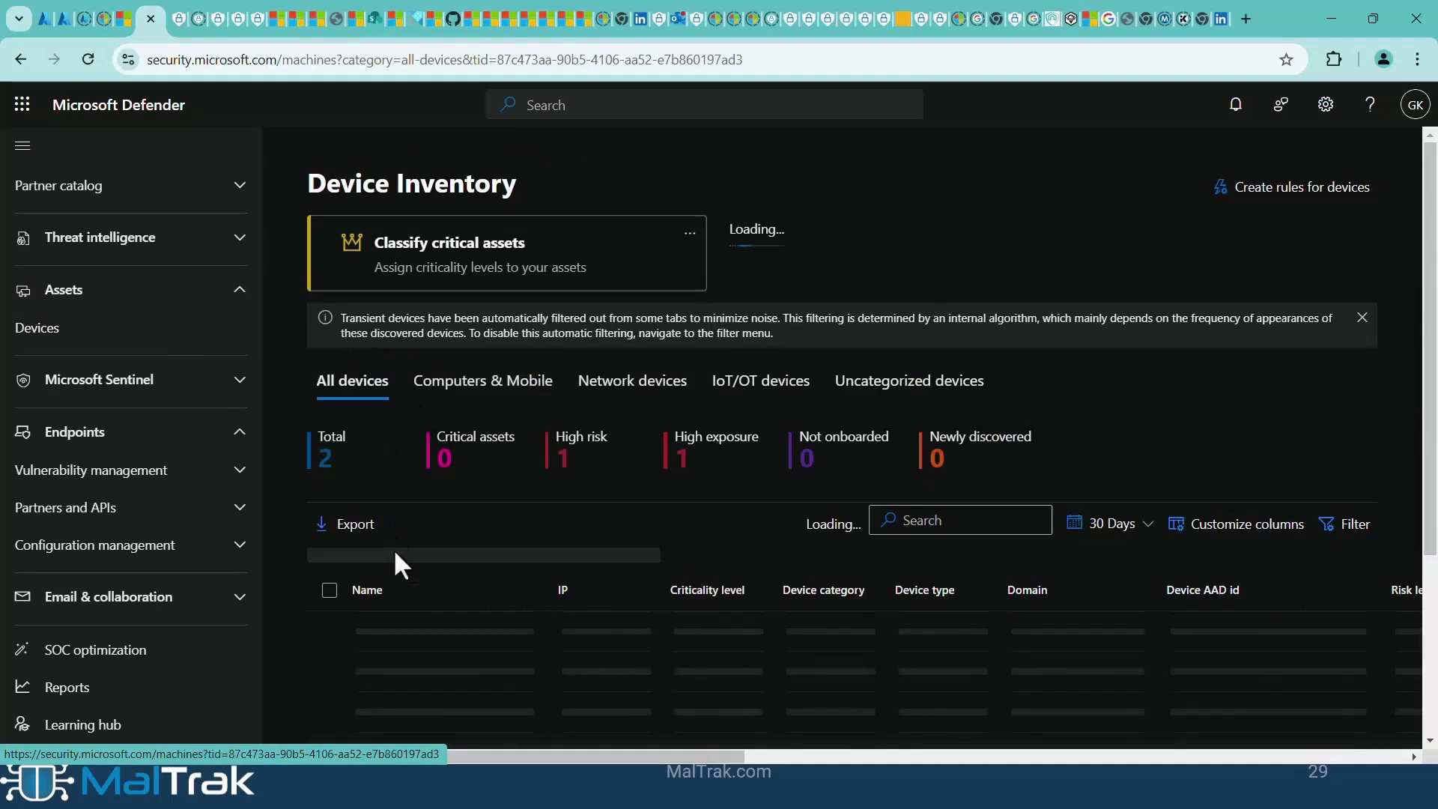
- Examine the devices listed in the Device Inventory across the table's columns
left_click_drag(1428, 227, 1429, 286)
left_click_drag(931, 757, 400, 785)
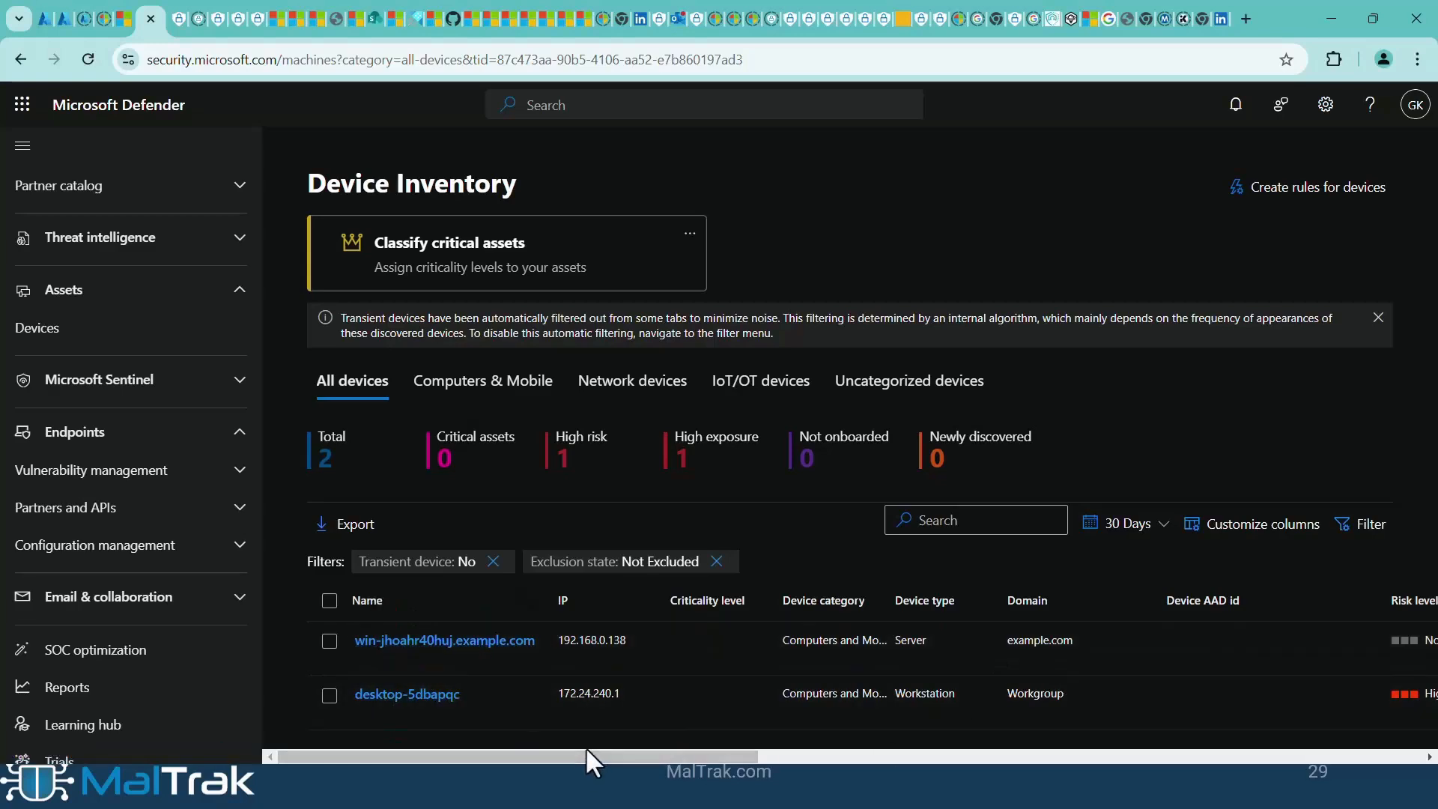
left_click_drag(590, 753, 382, 747)
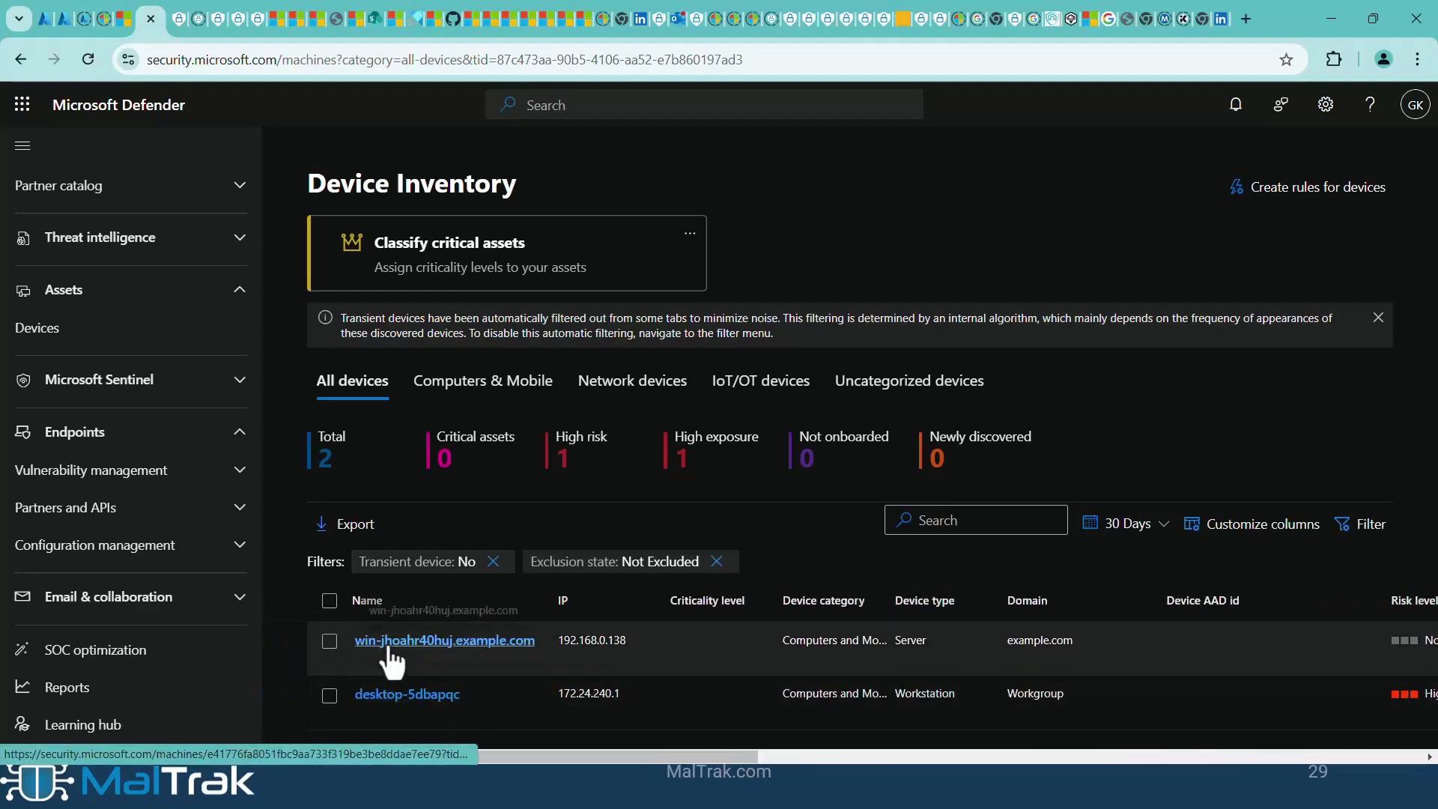
- Expand the Threat intelligence and Microsoft Sentinel navigation sections and review the entries available in the Defender portal
left_click(240, 236)
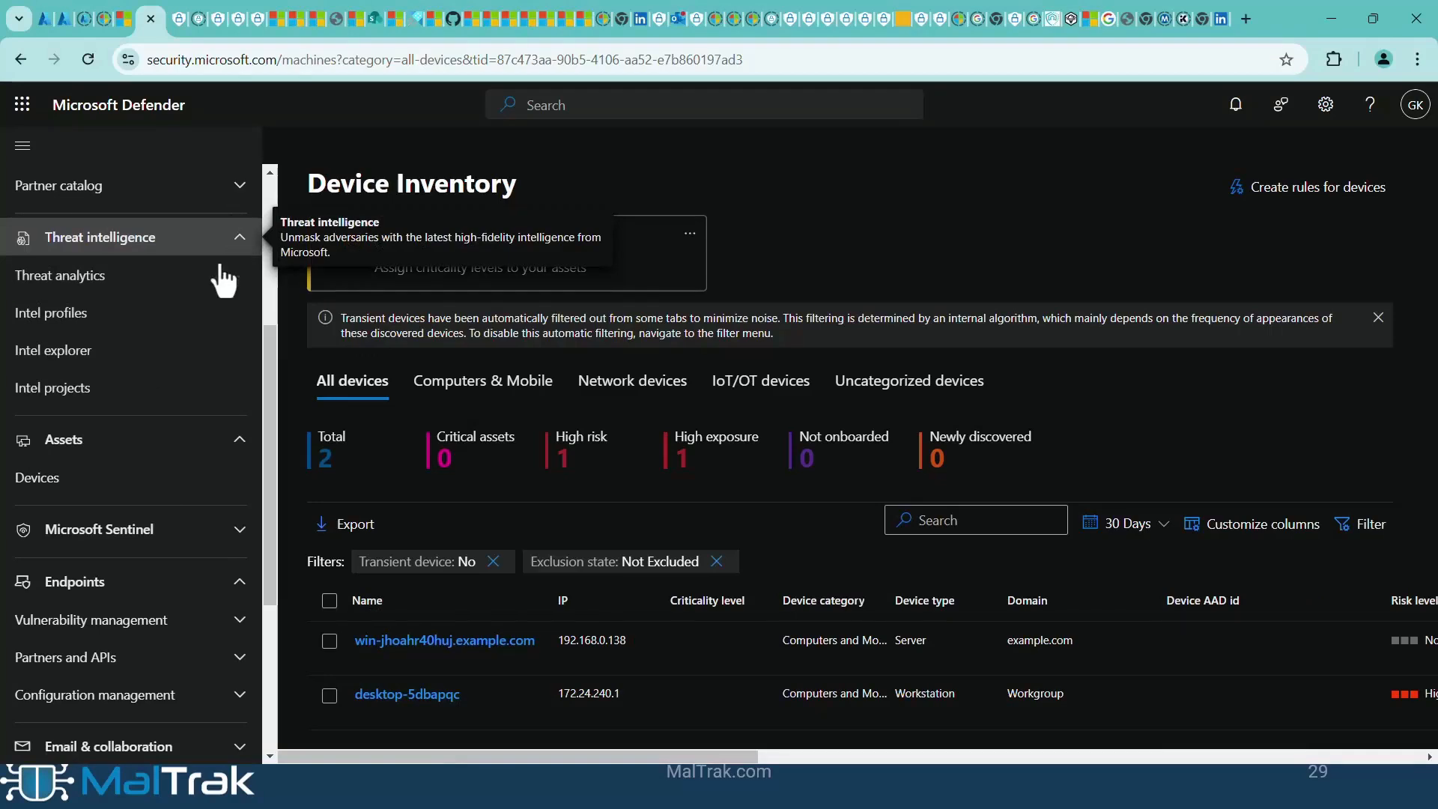
left_click(218, 535)
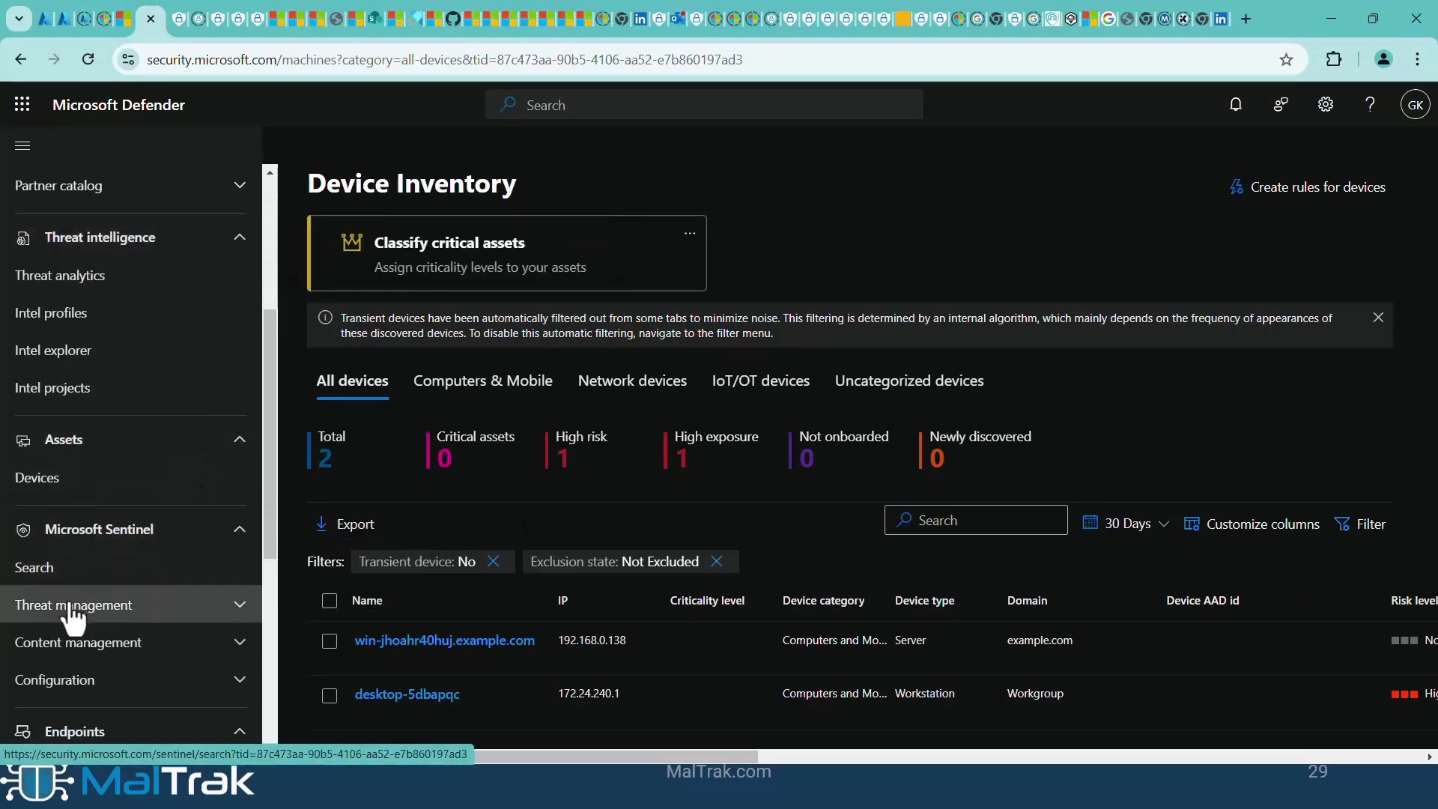
scroll(156, 621, "down", 5)
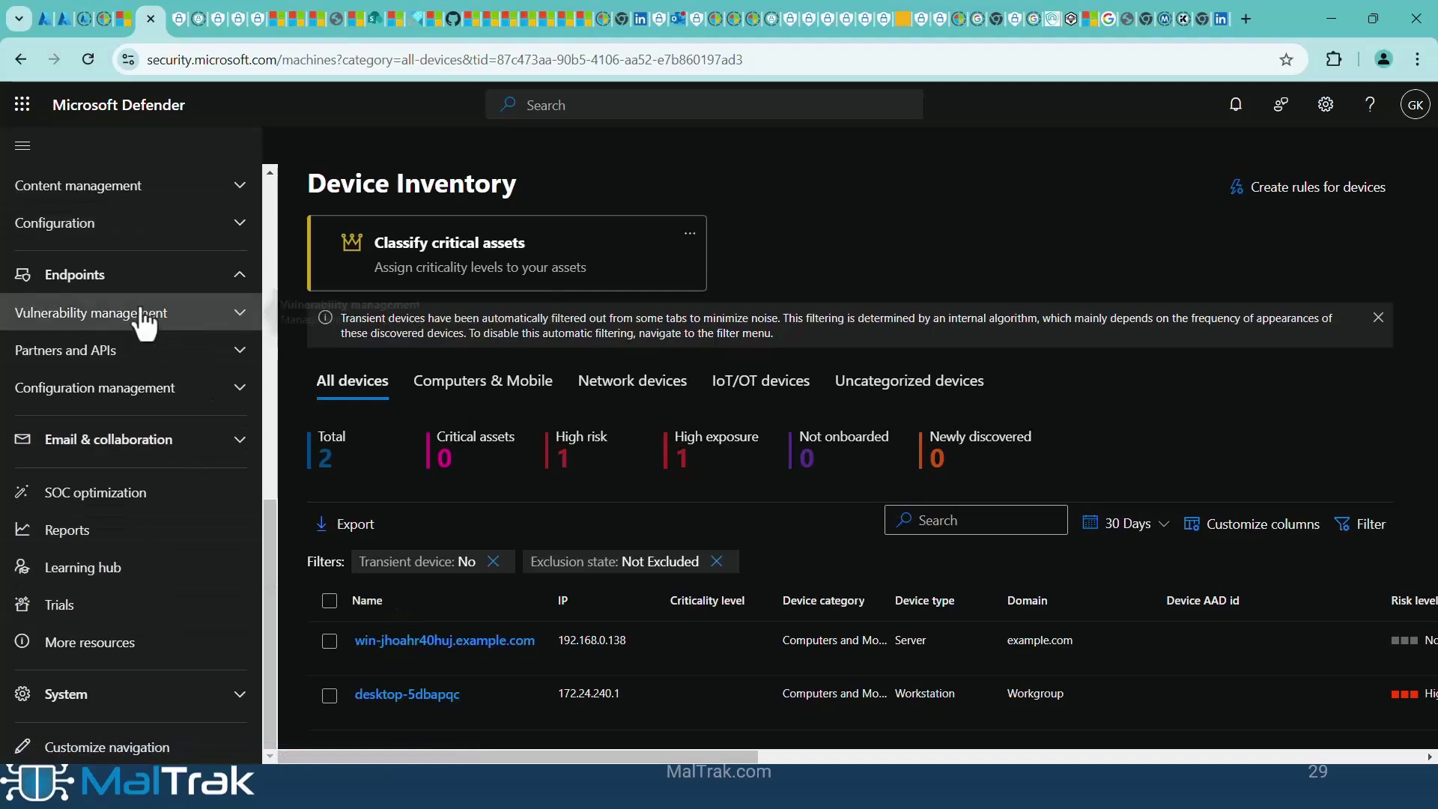
- Switch to Microsoft Sentinel Logs in the Azure portal and run the Event query from the query history in a new query
left_click(45, 17)
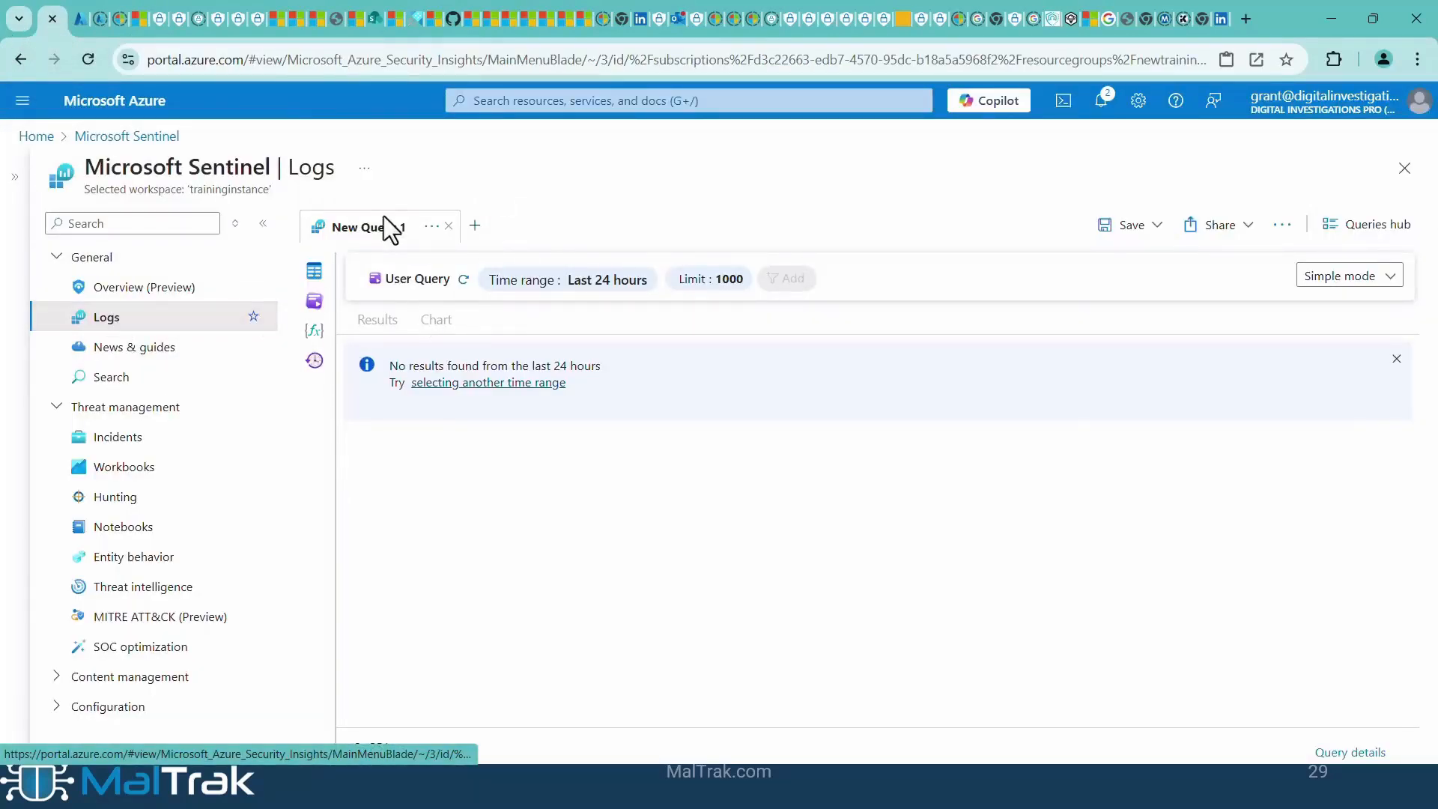
left_click(475, 226)
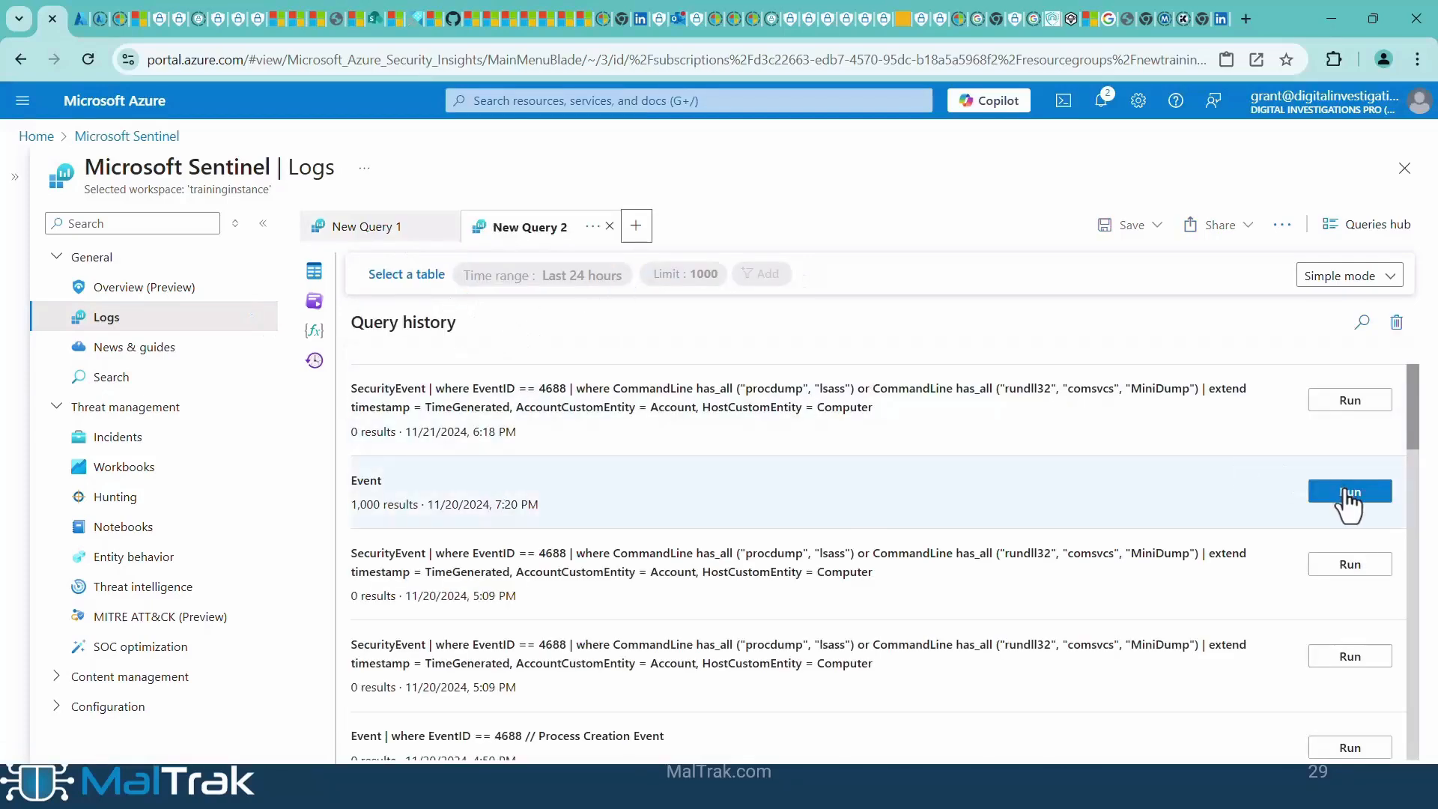
left_click(1348, 493)
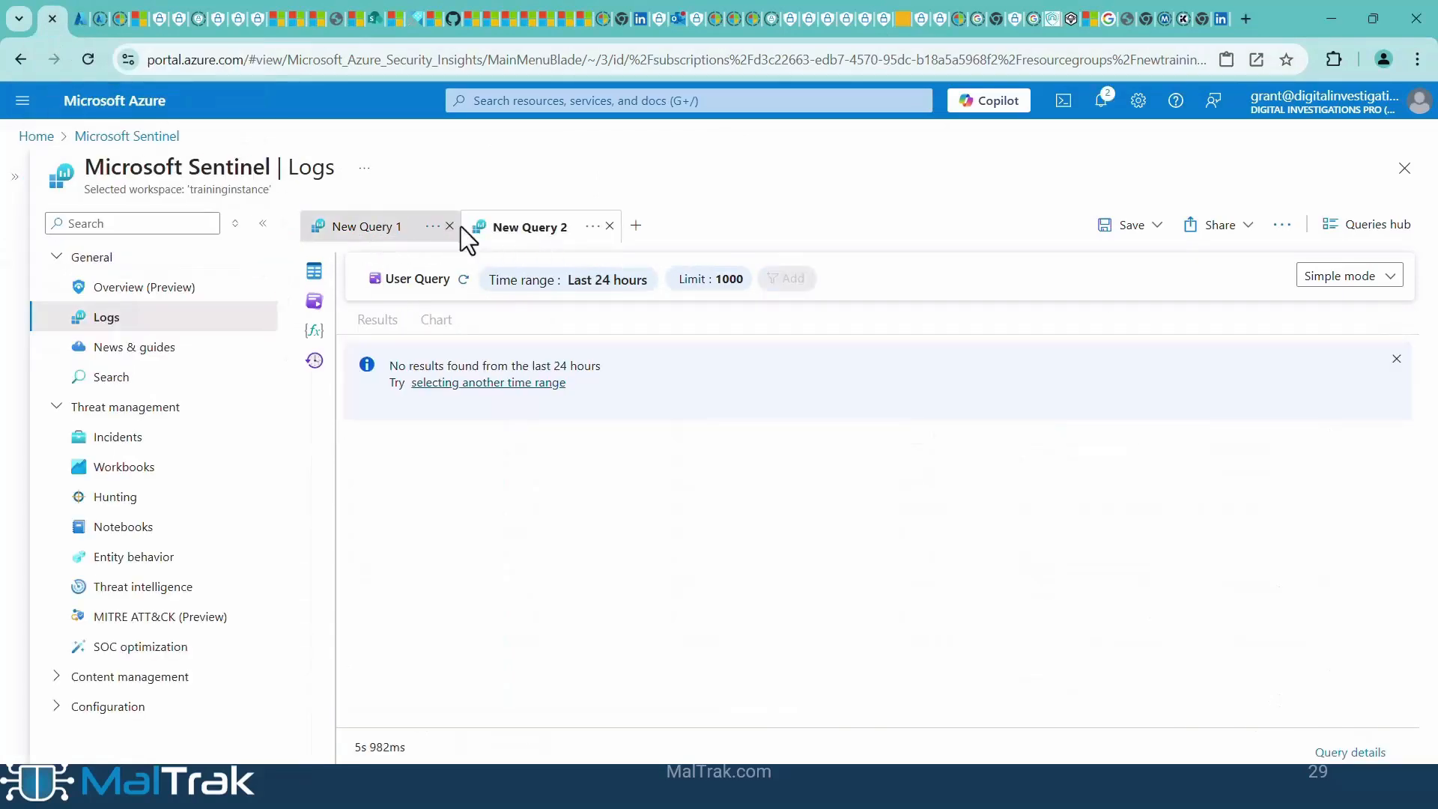
- Set the Event query's time range to Last 48 hours and examine the columns of the returned events
left_click(597, 288)
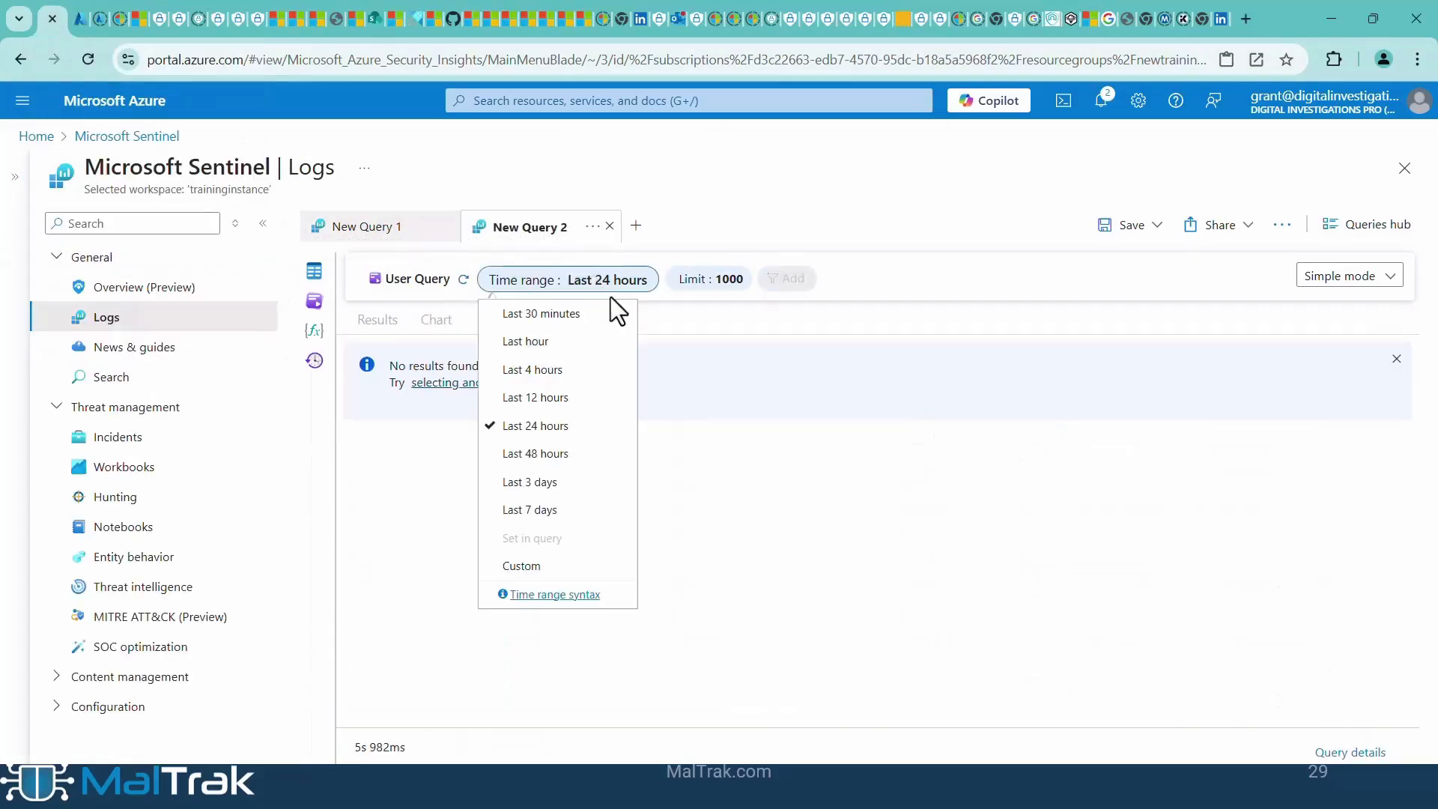
left_click(542, 454)
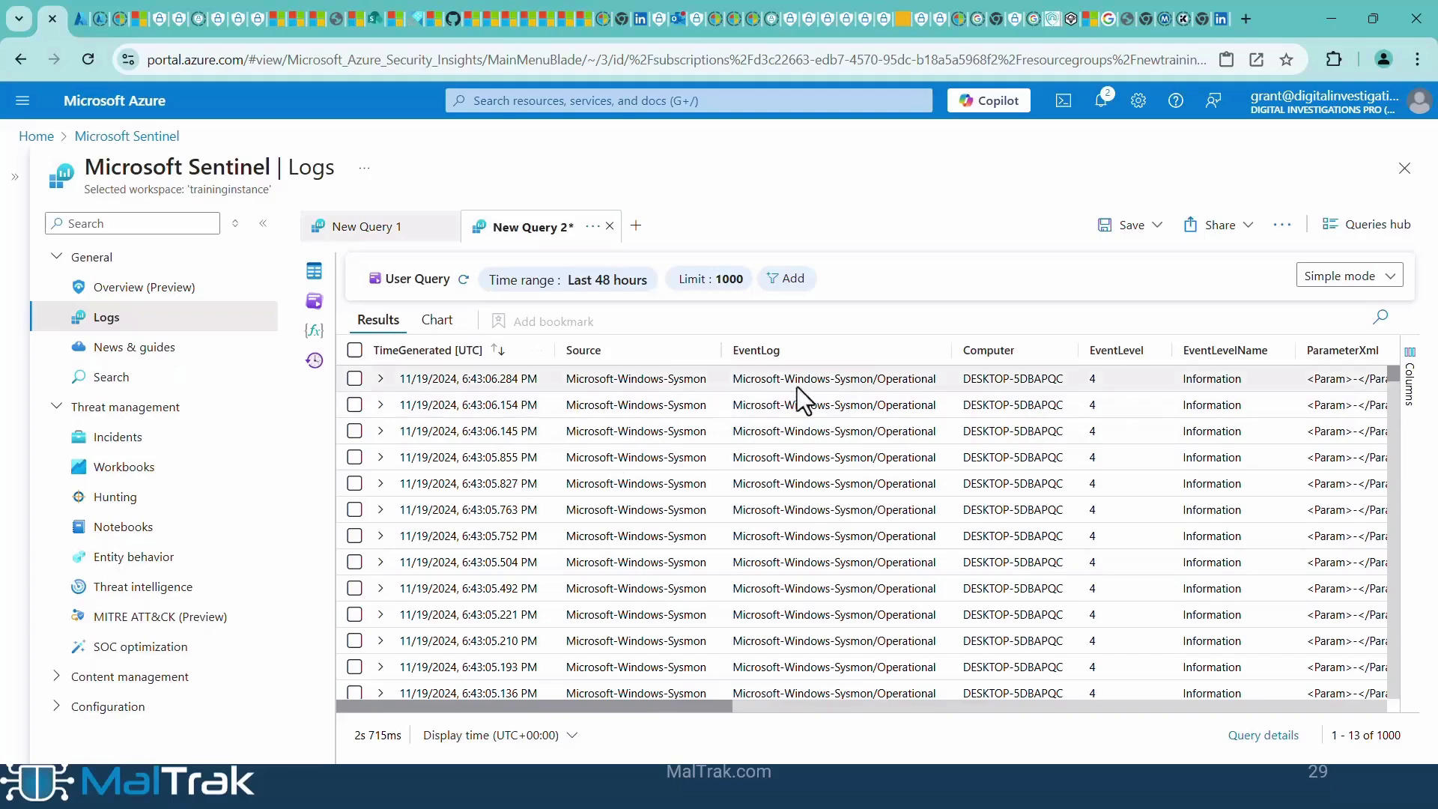
left_click_drag(649, 708, 339, 680)
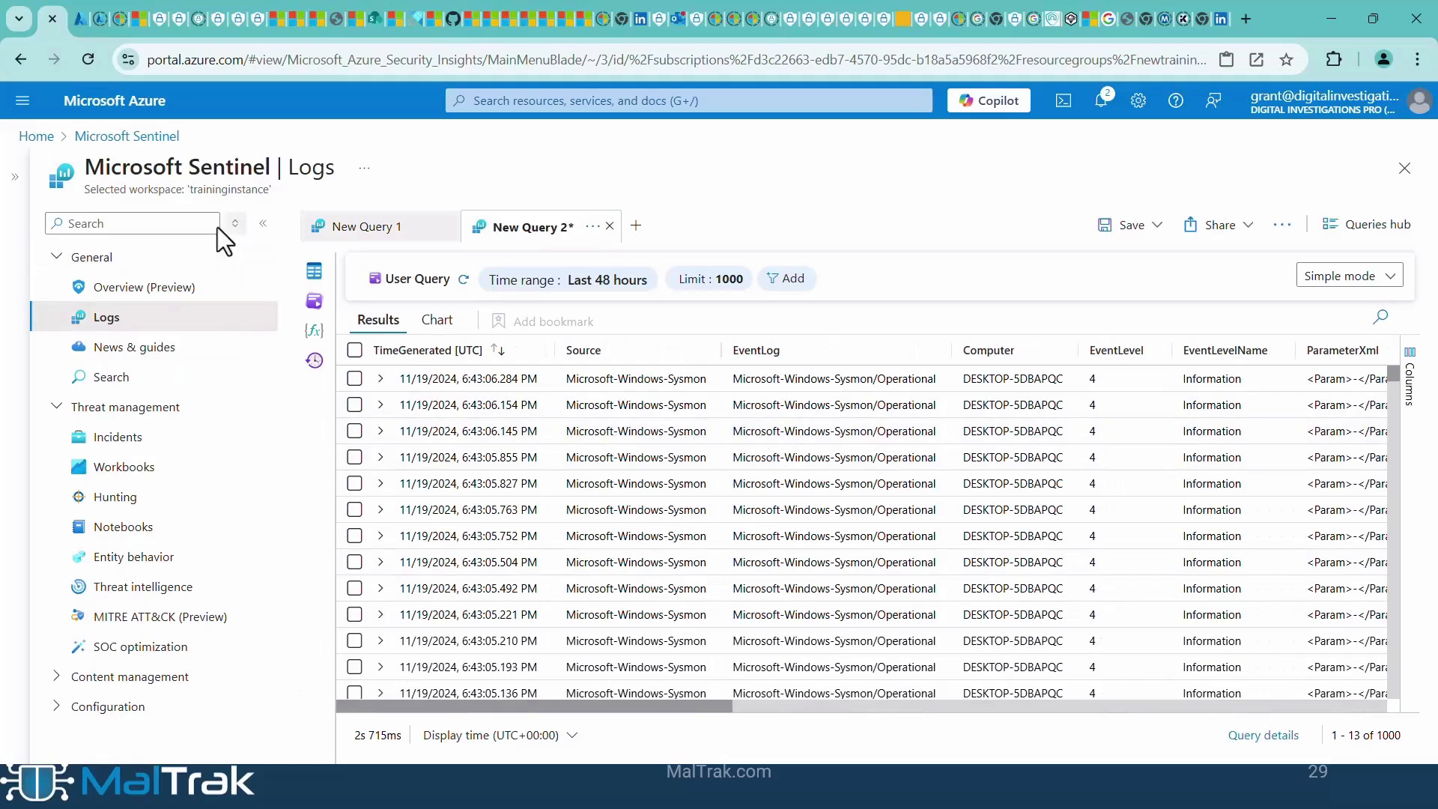